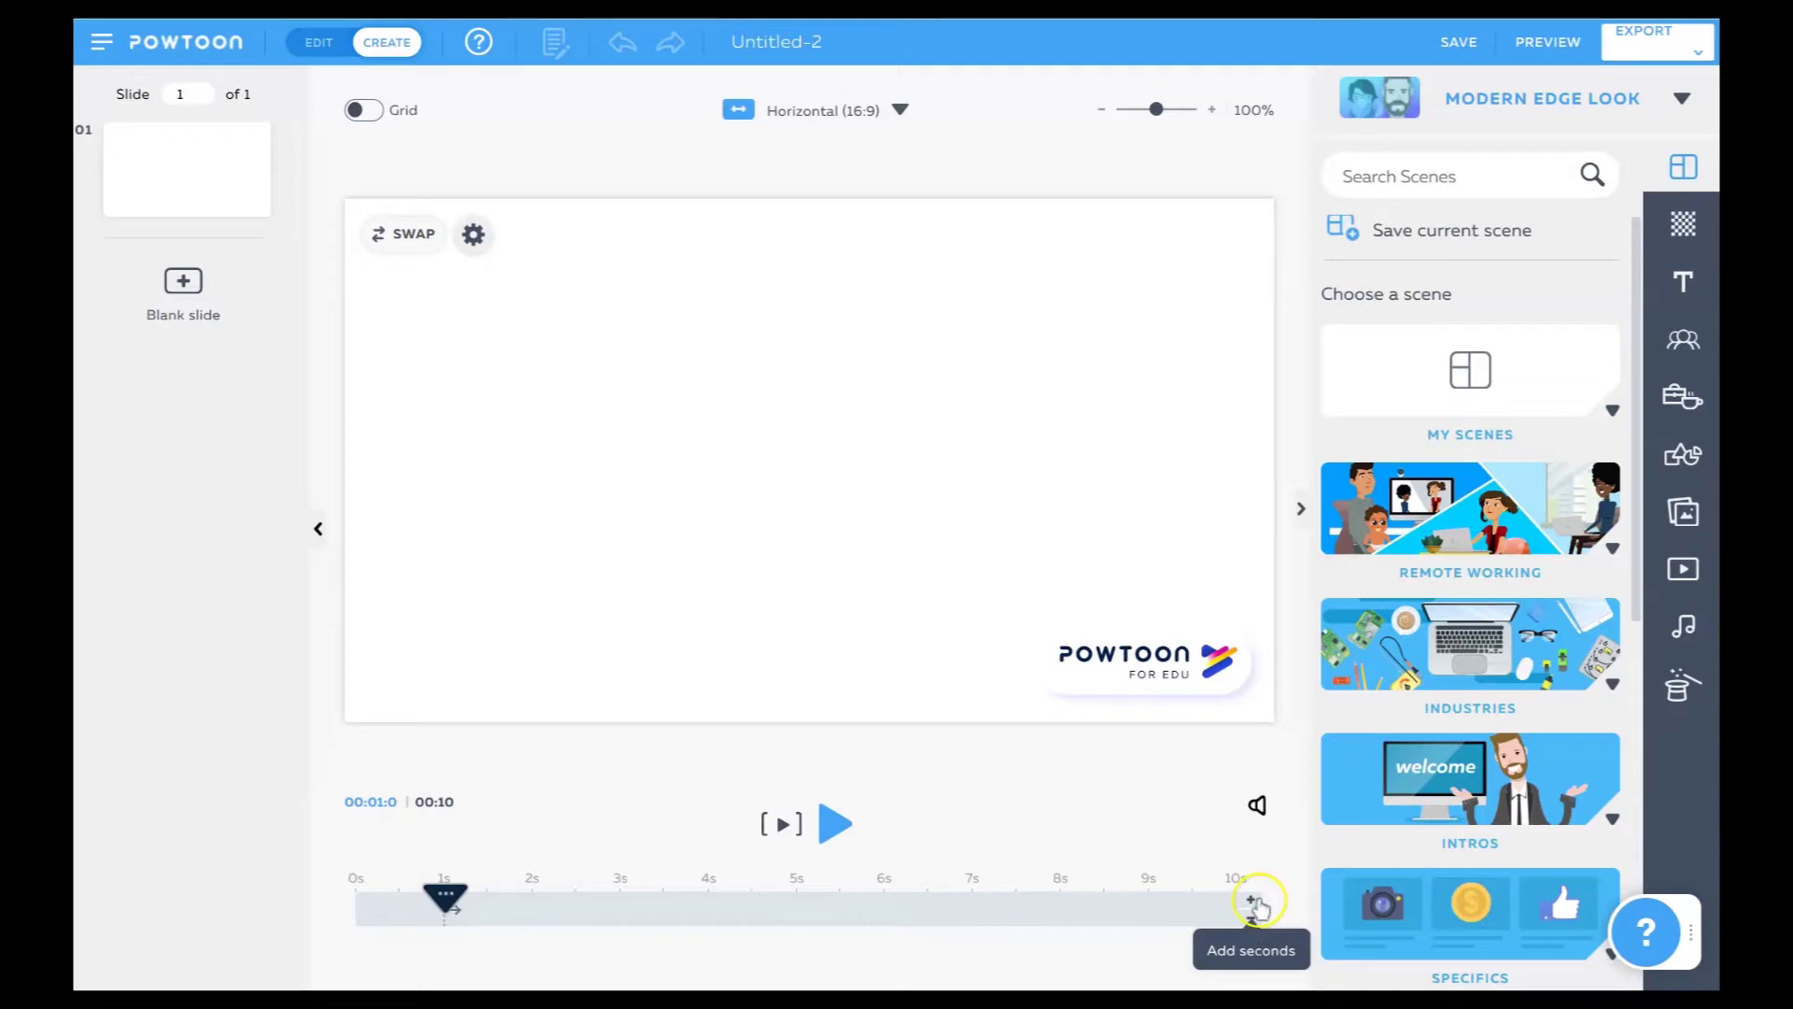
Set the first slide's duration to 12 seconds and add two blank slides after it.
left_click(1256, 904)
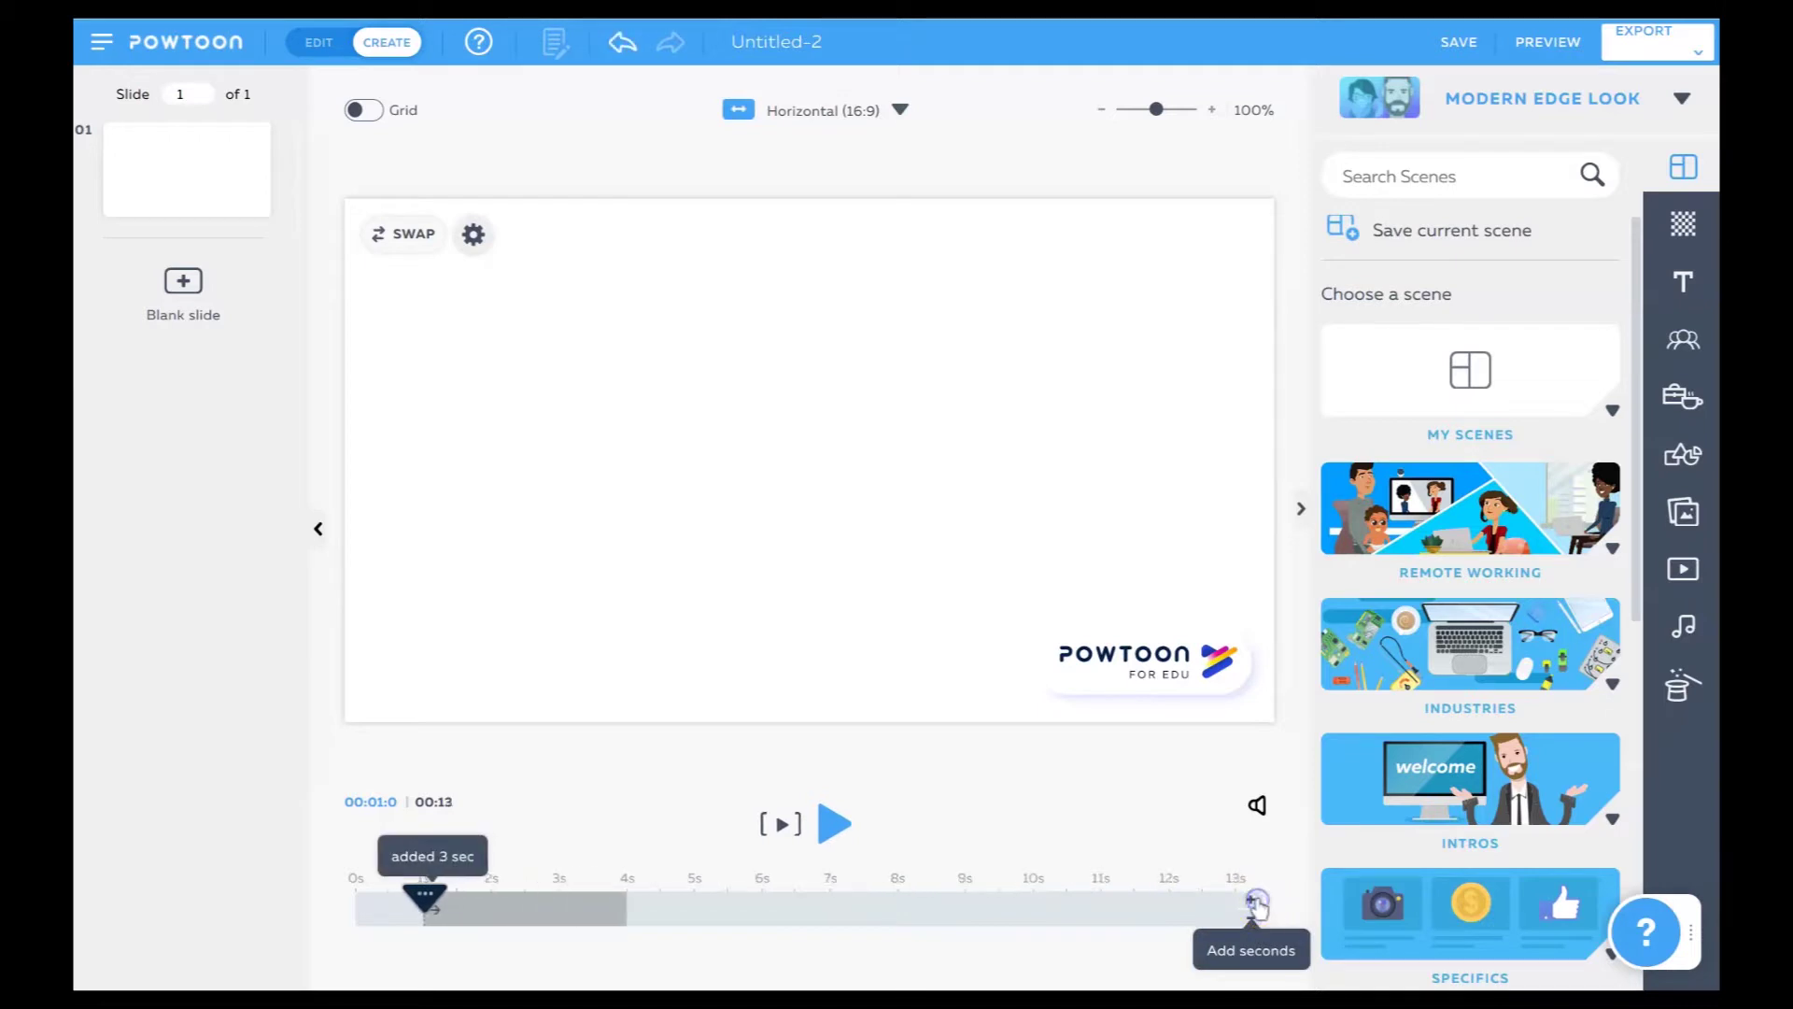
left_click(1256, 923)
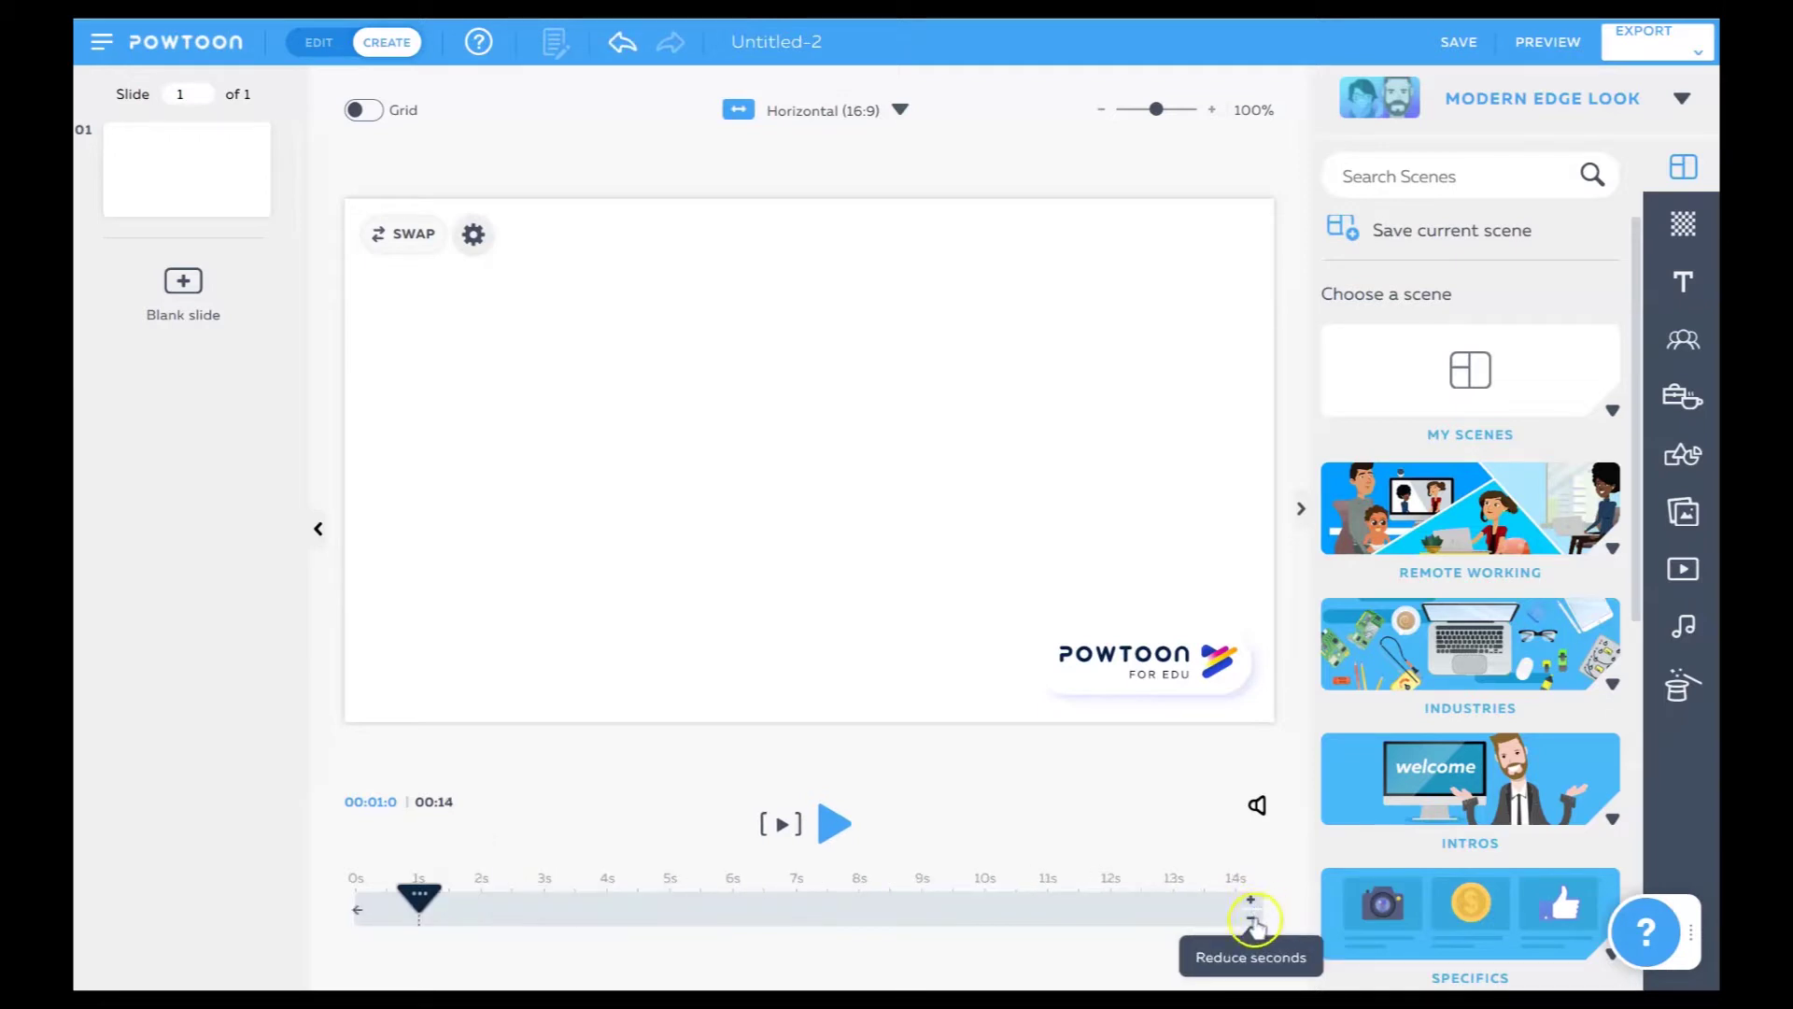
left_click(1255, 923)
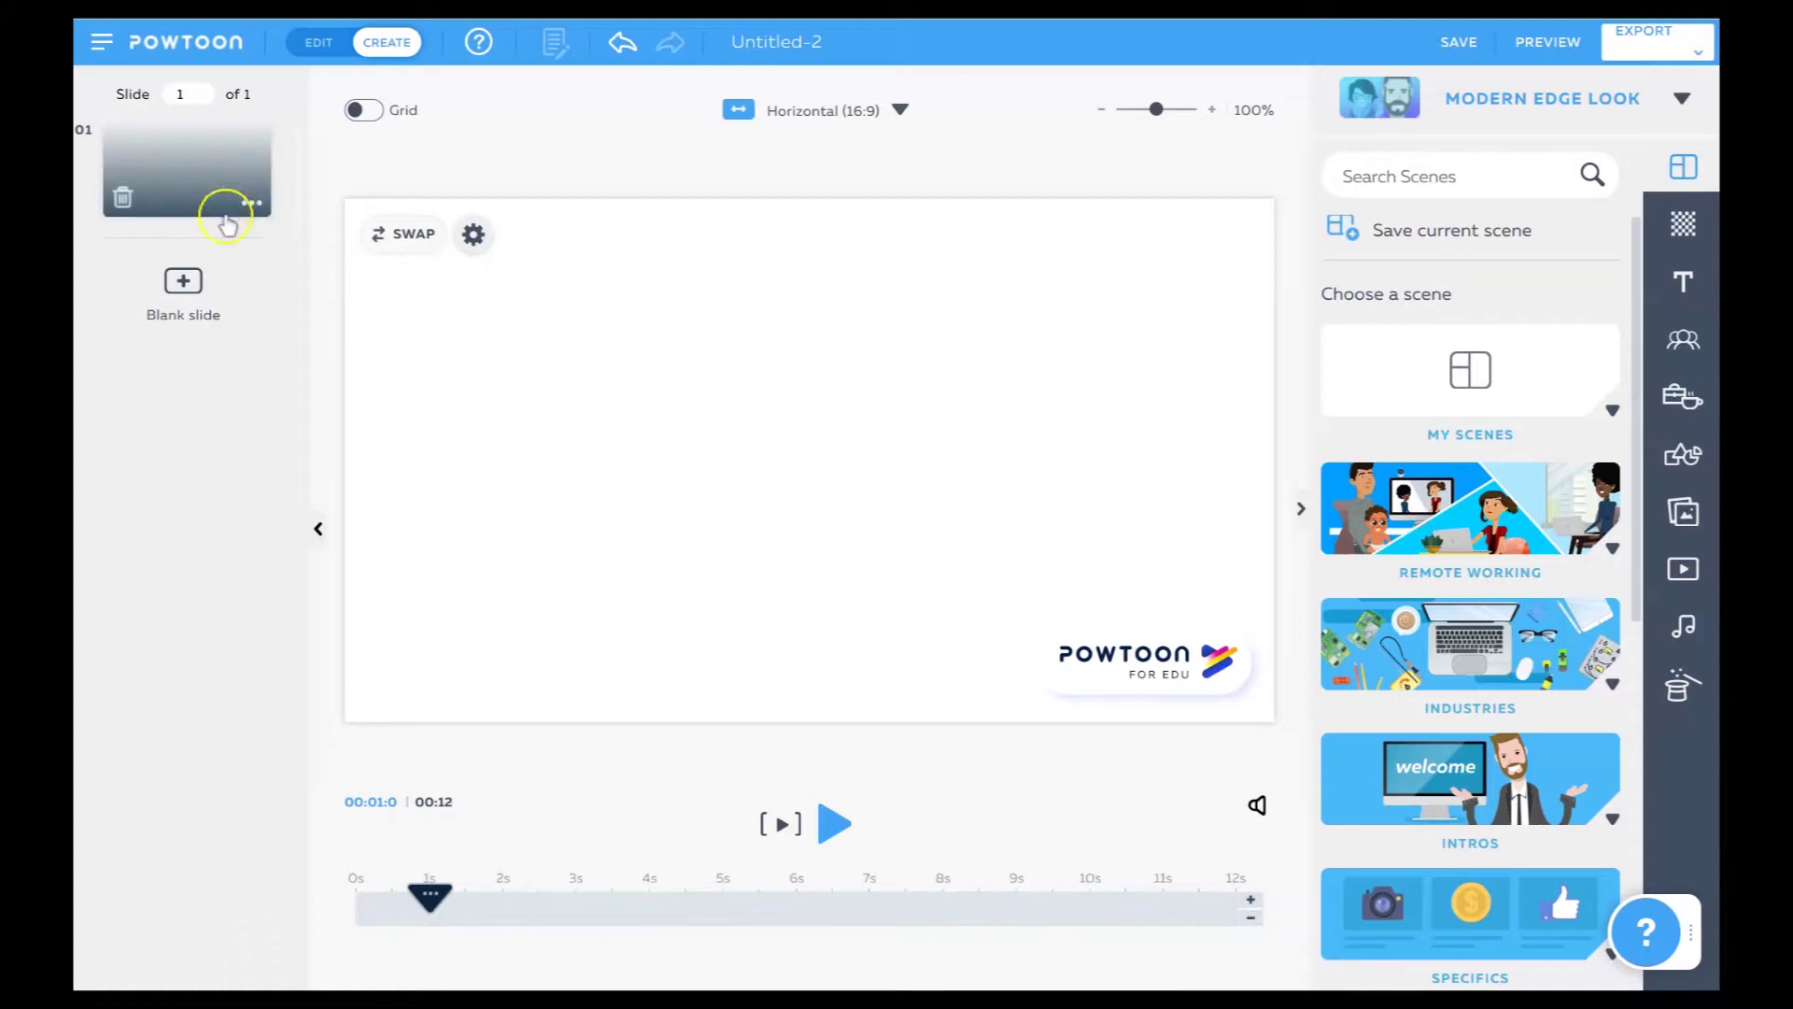
left_click(184, 285)
left_click(189, 388)
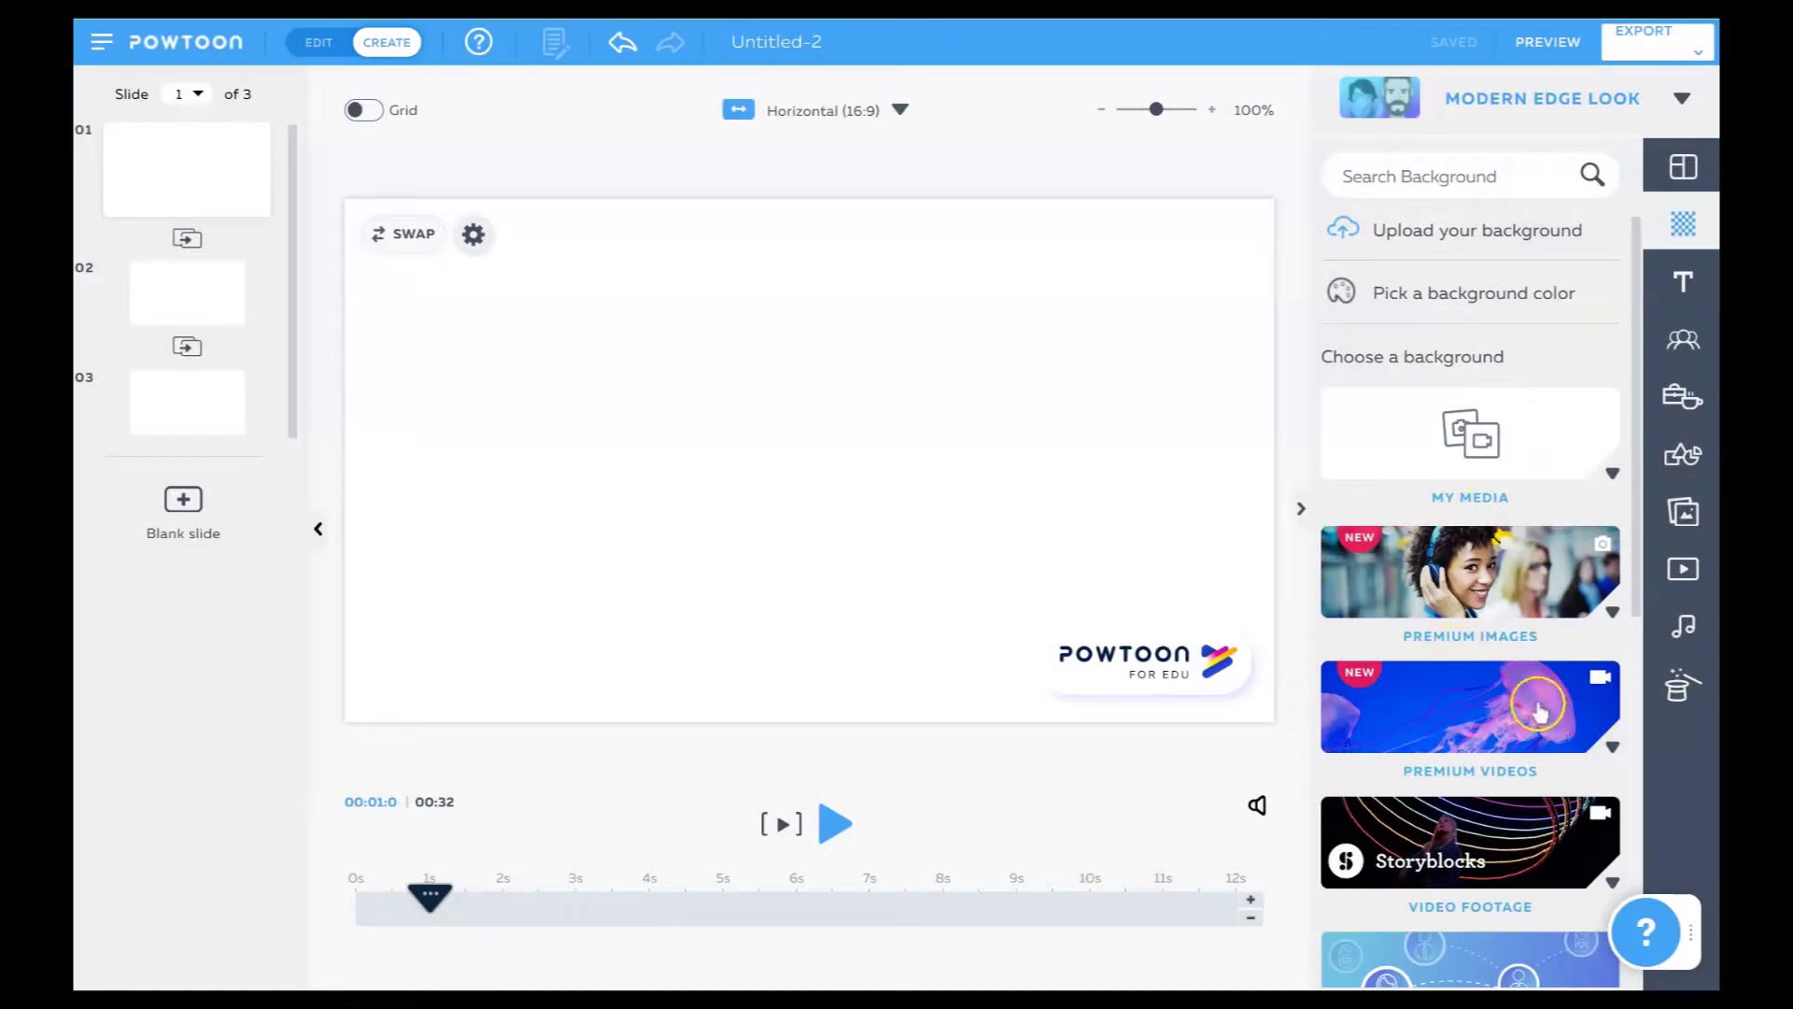
Set the first slide's background to the plain turquoise color #34D7B6.
scroll(1539, 712, "down", 5)
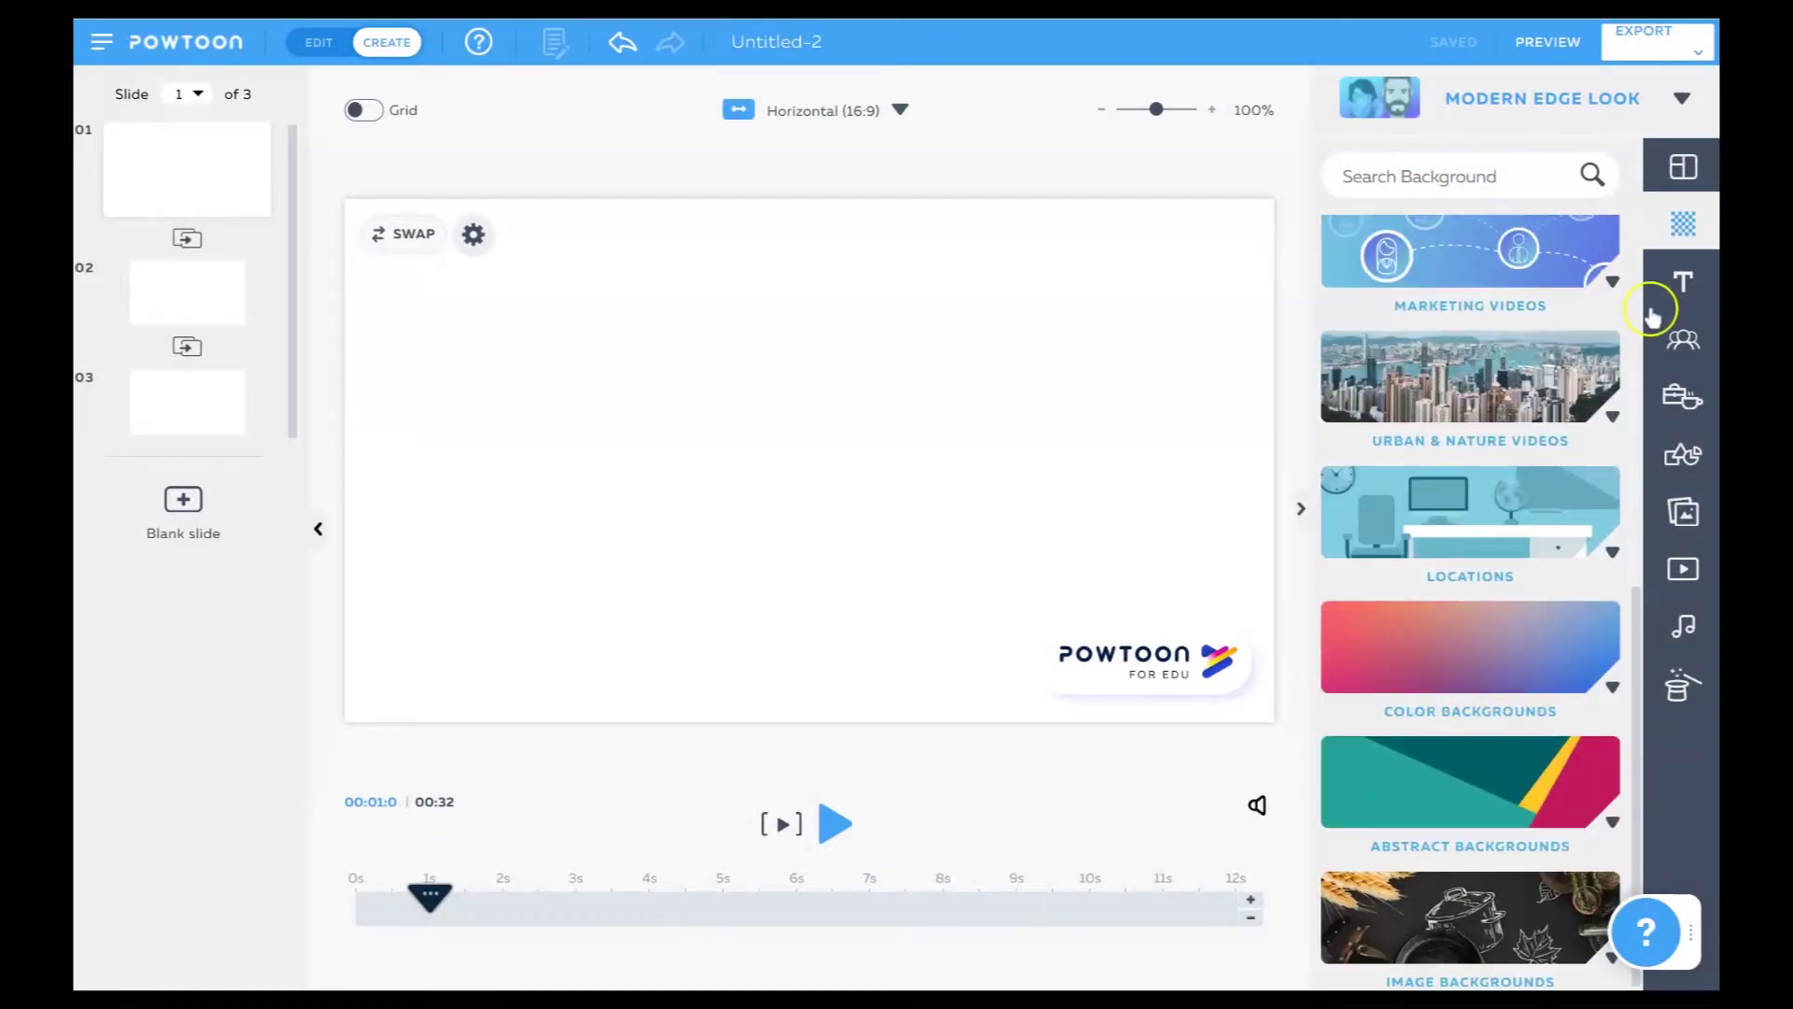
scroll(1499, 397, "up", 6)
left_click(1469, 271)
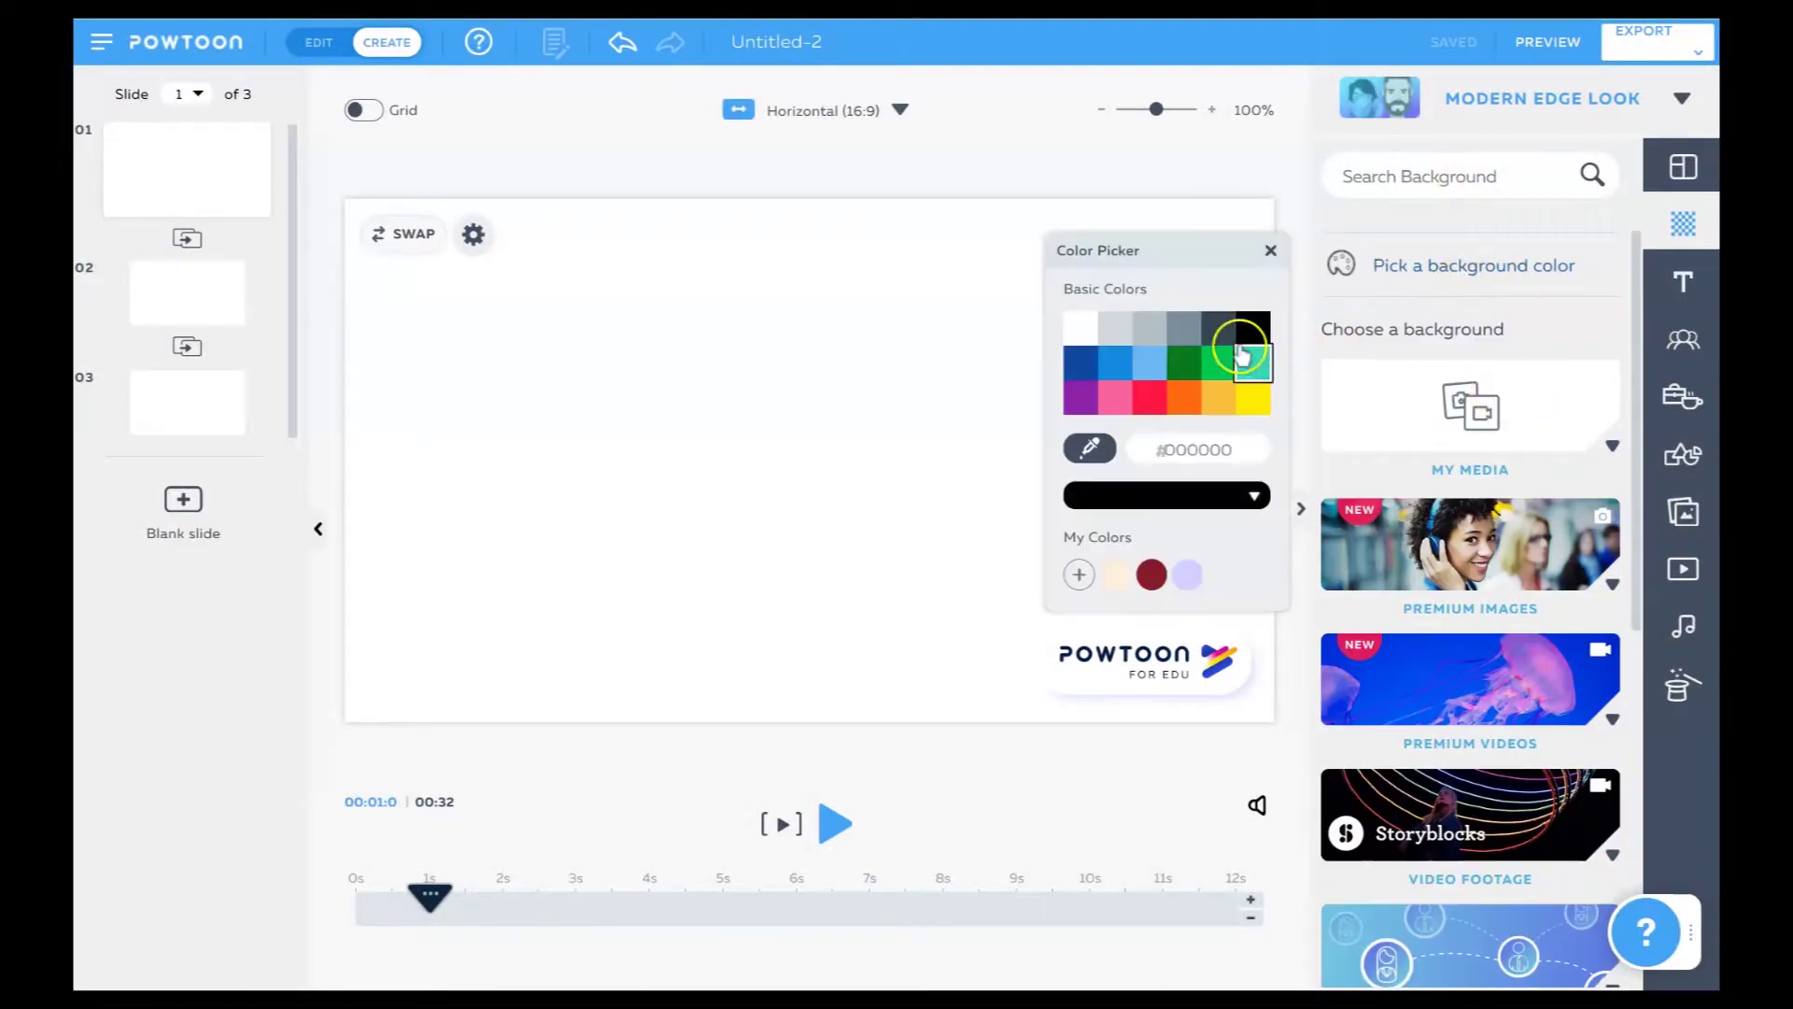
left_click(1252, 374)
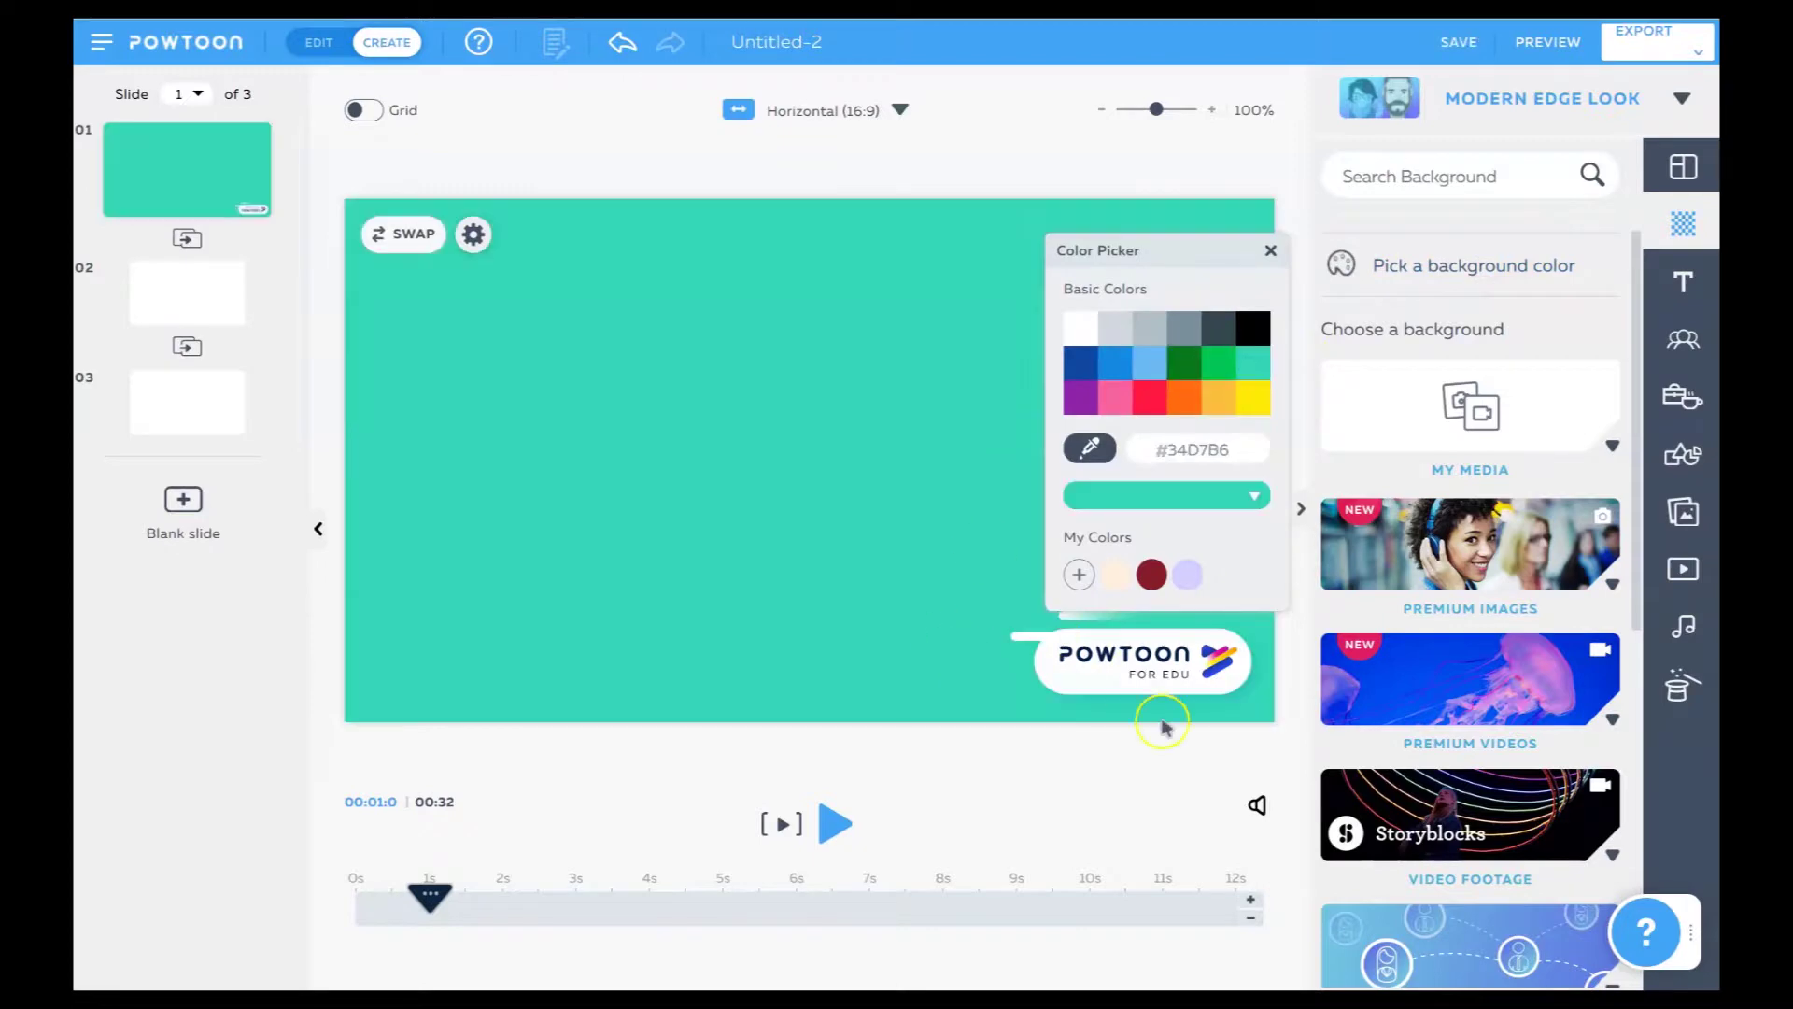
Try the green diagonal, Cold Pink and dark purple gradient color backgrounds on the first slide.
scroll(1454, 651, "down", 6)
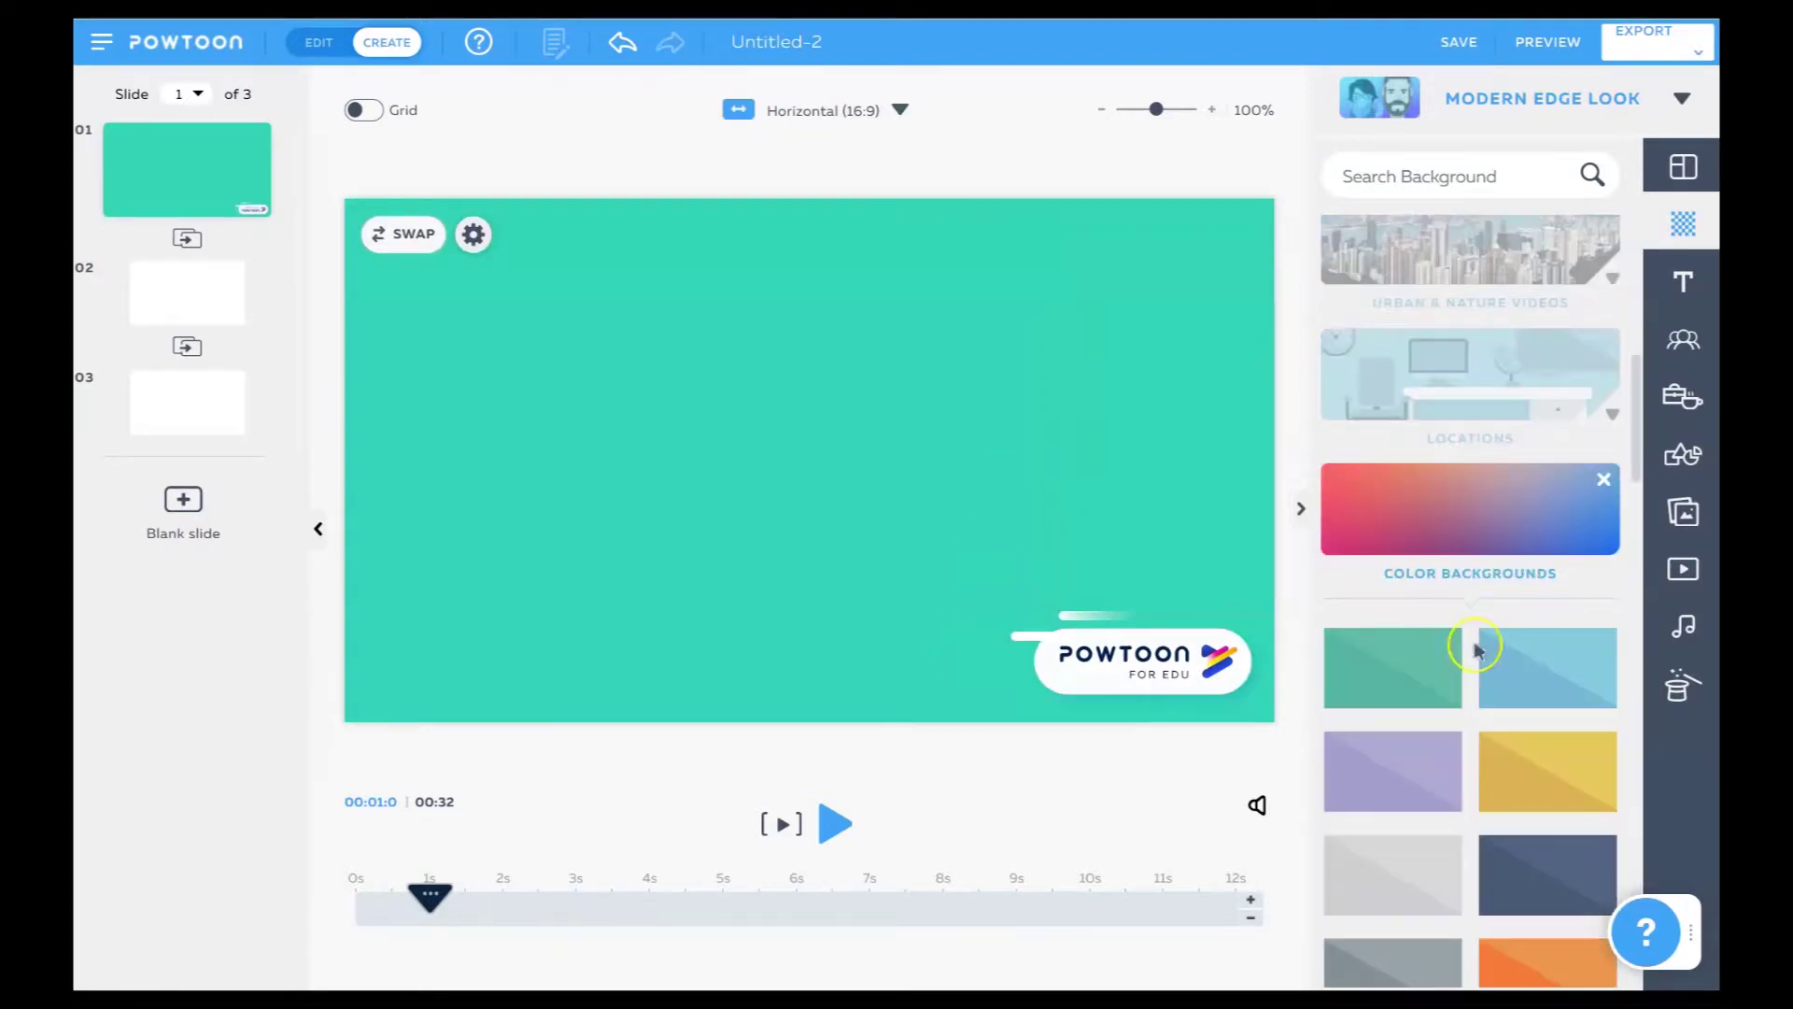
left_click(1441, 691)
scroll(1505, 725, "down", 10)
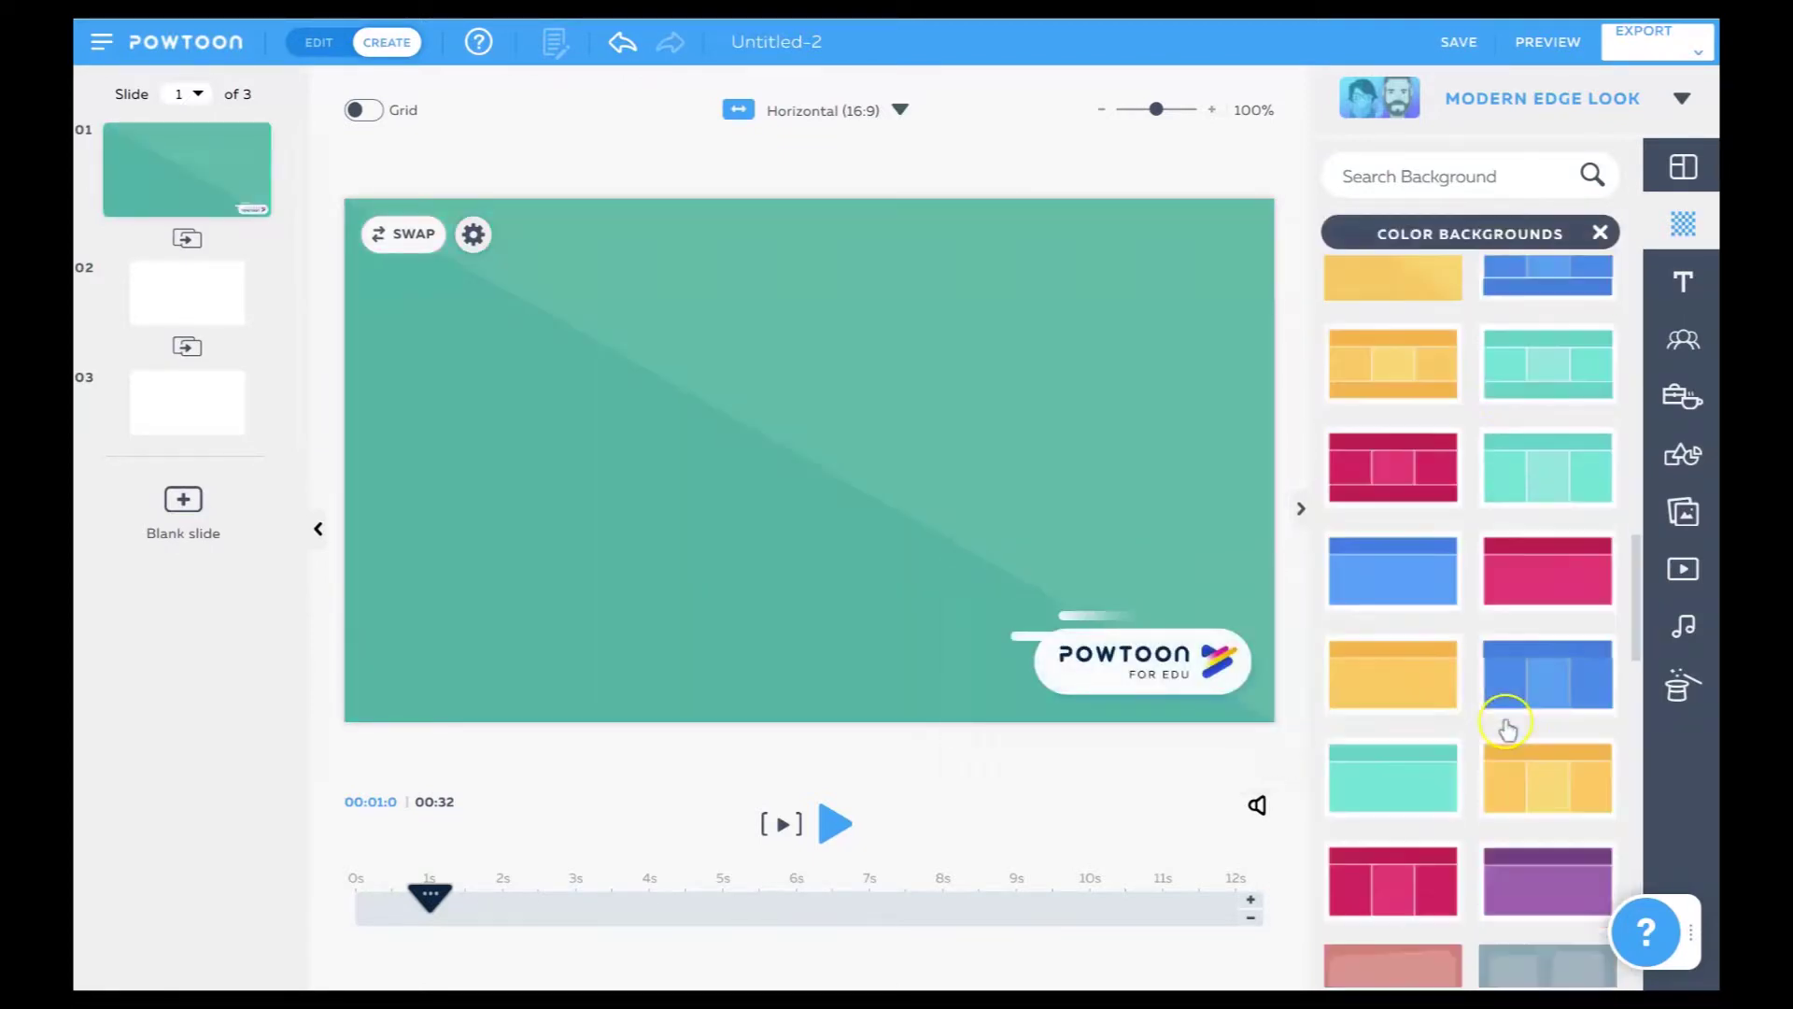
scroll(1507, 727, "down", 3)
left_click(1545, 520)
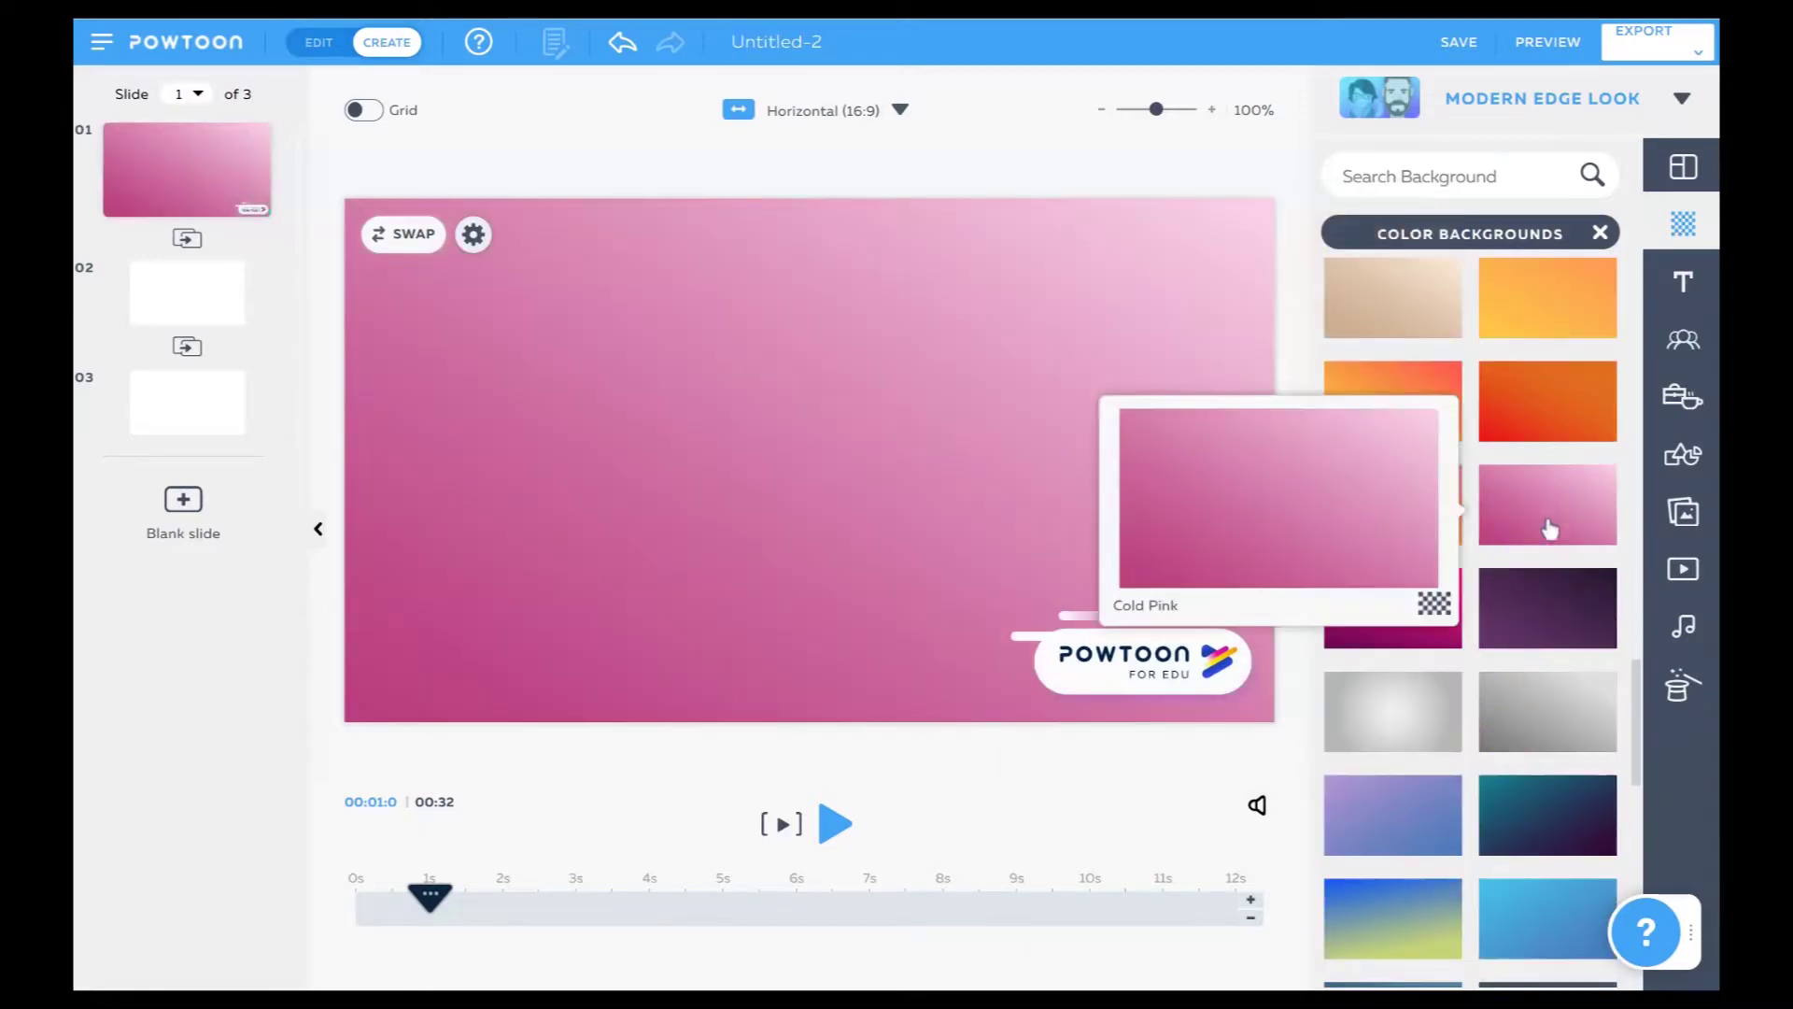
left_click(1509, 605)
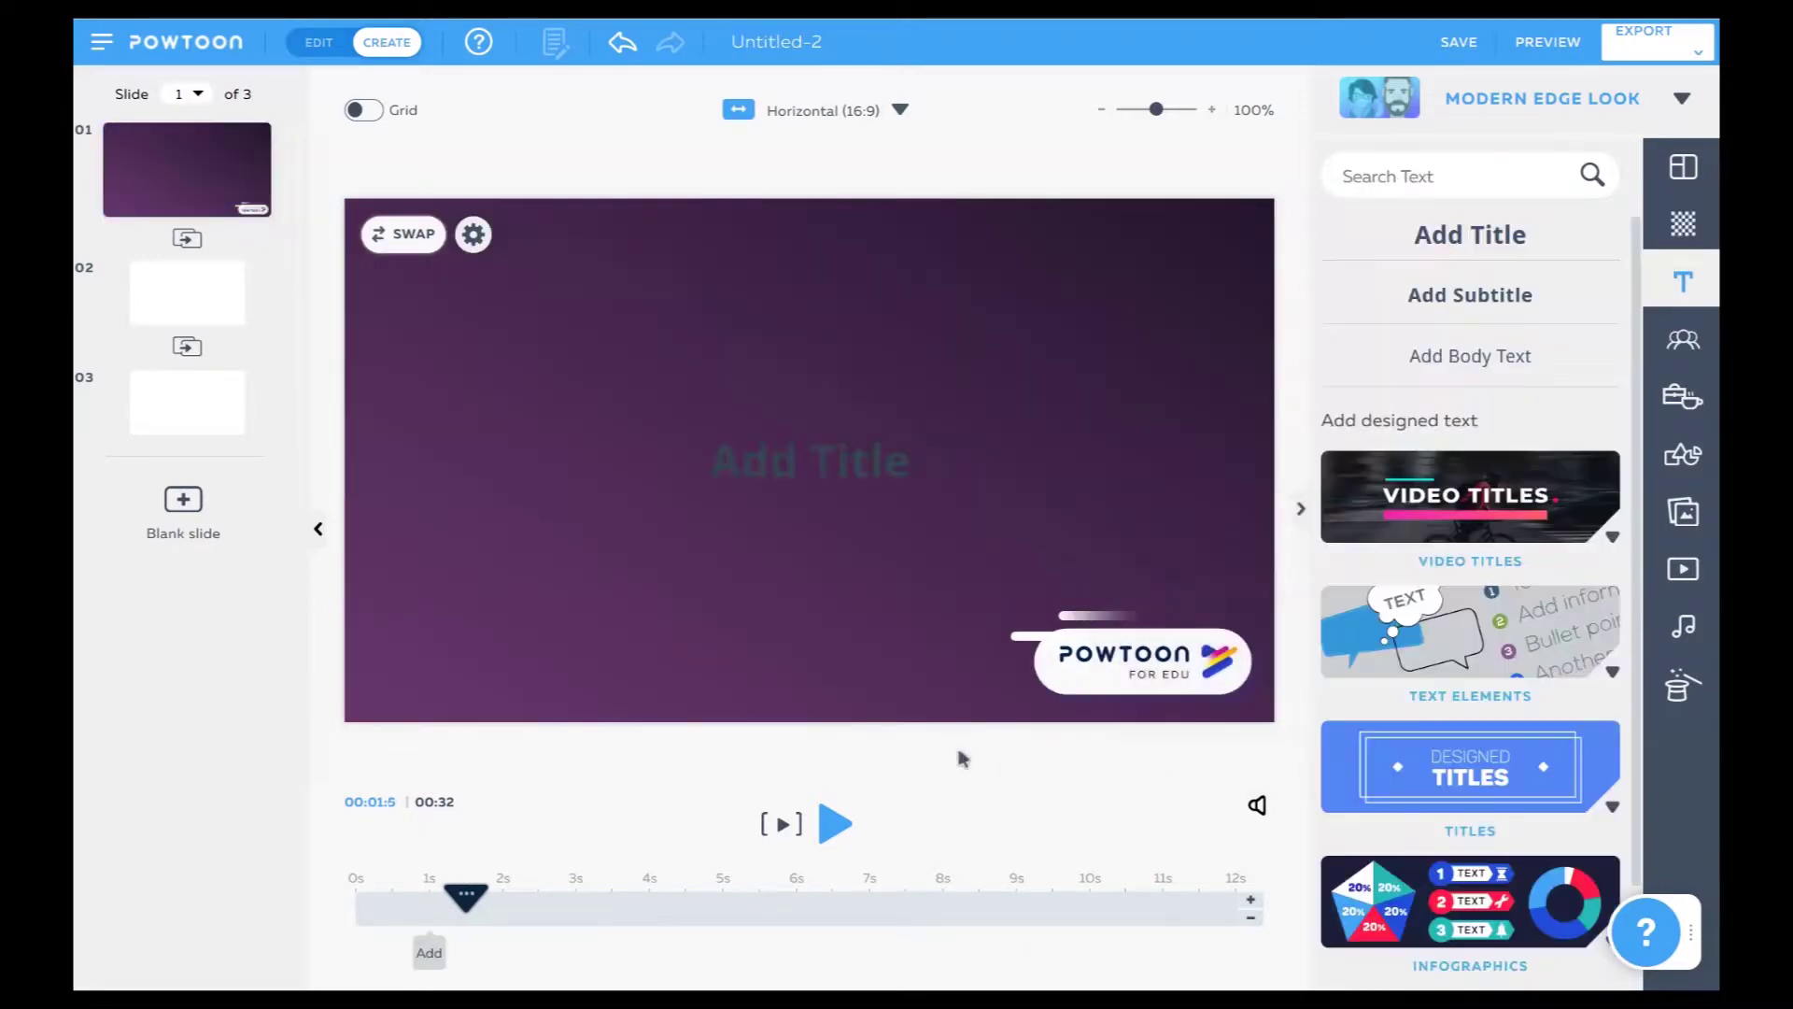
Change the first slide's title text color to white (#FFFFFF).
left_click(720, 464)
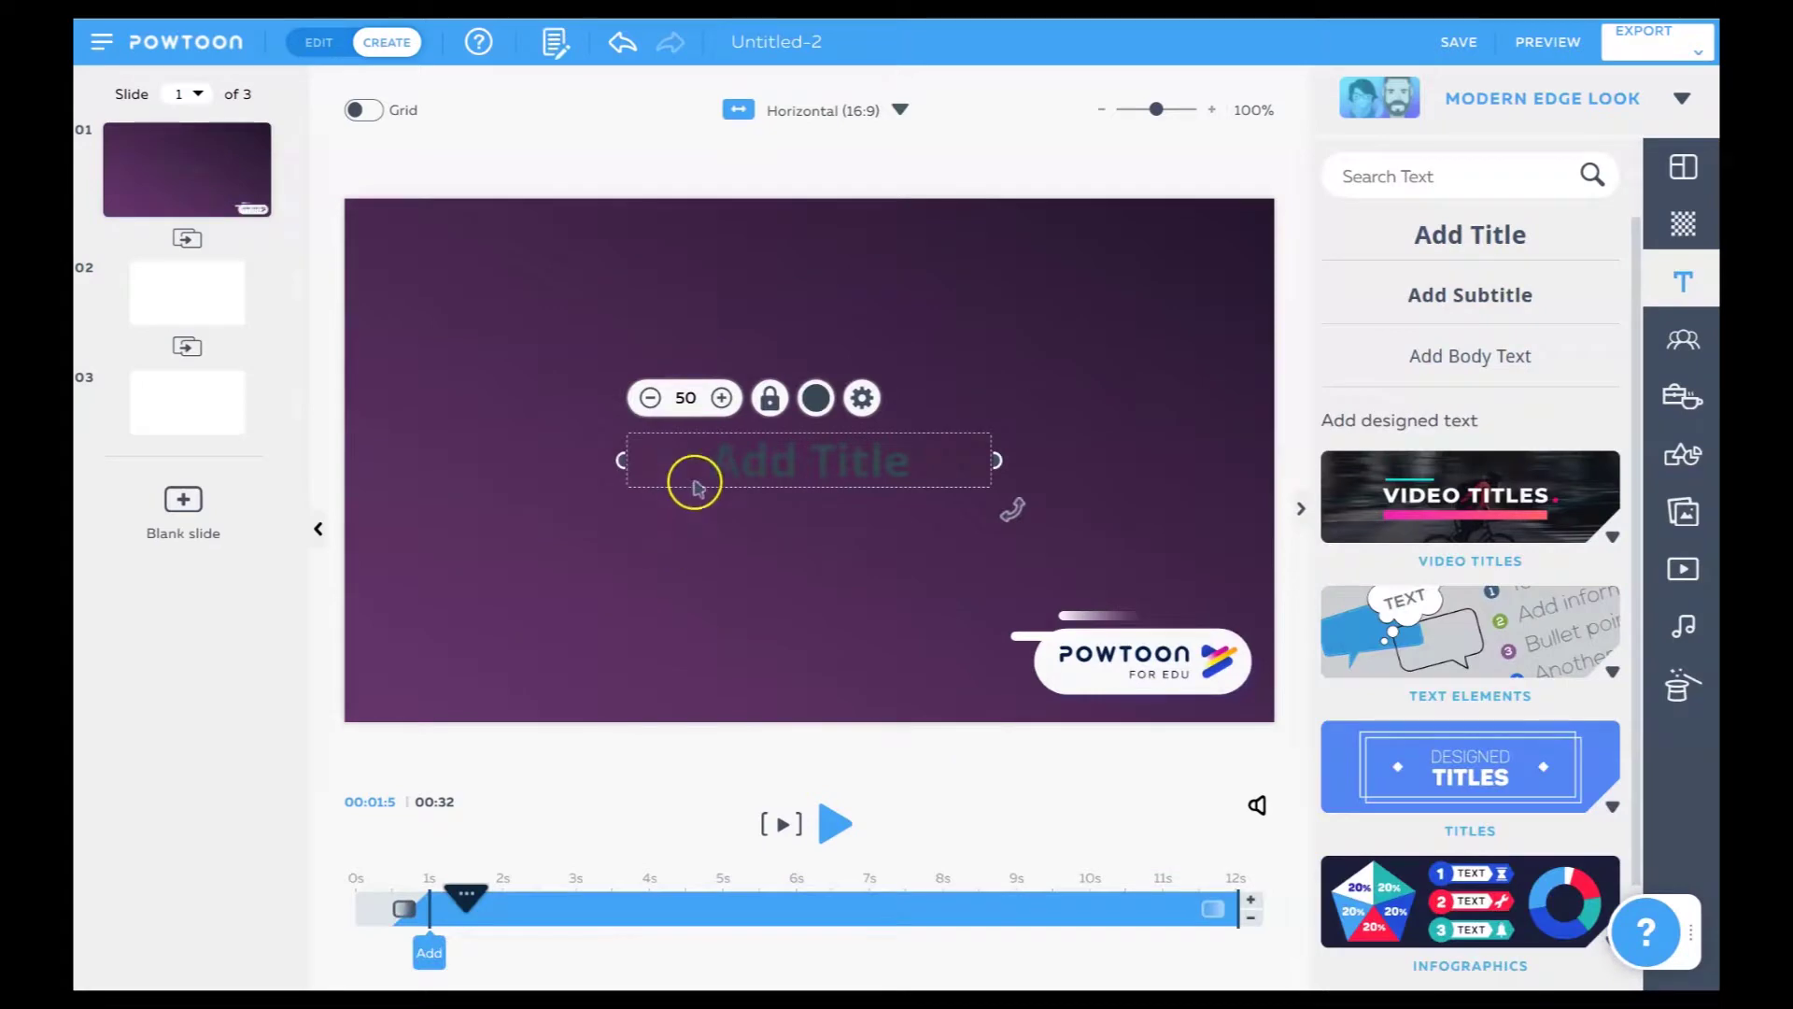
left_click(812, 407)
left_click(389, 537)
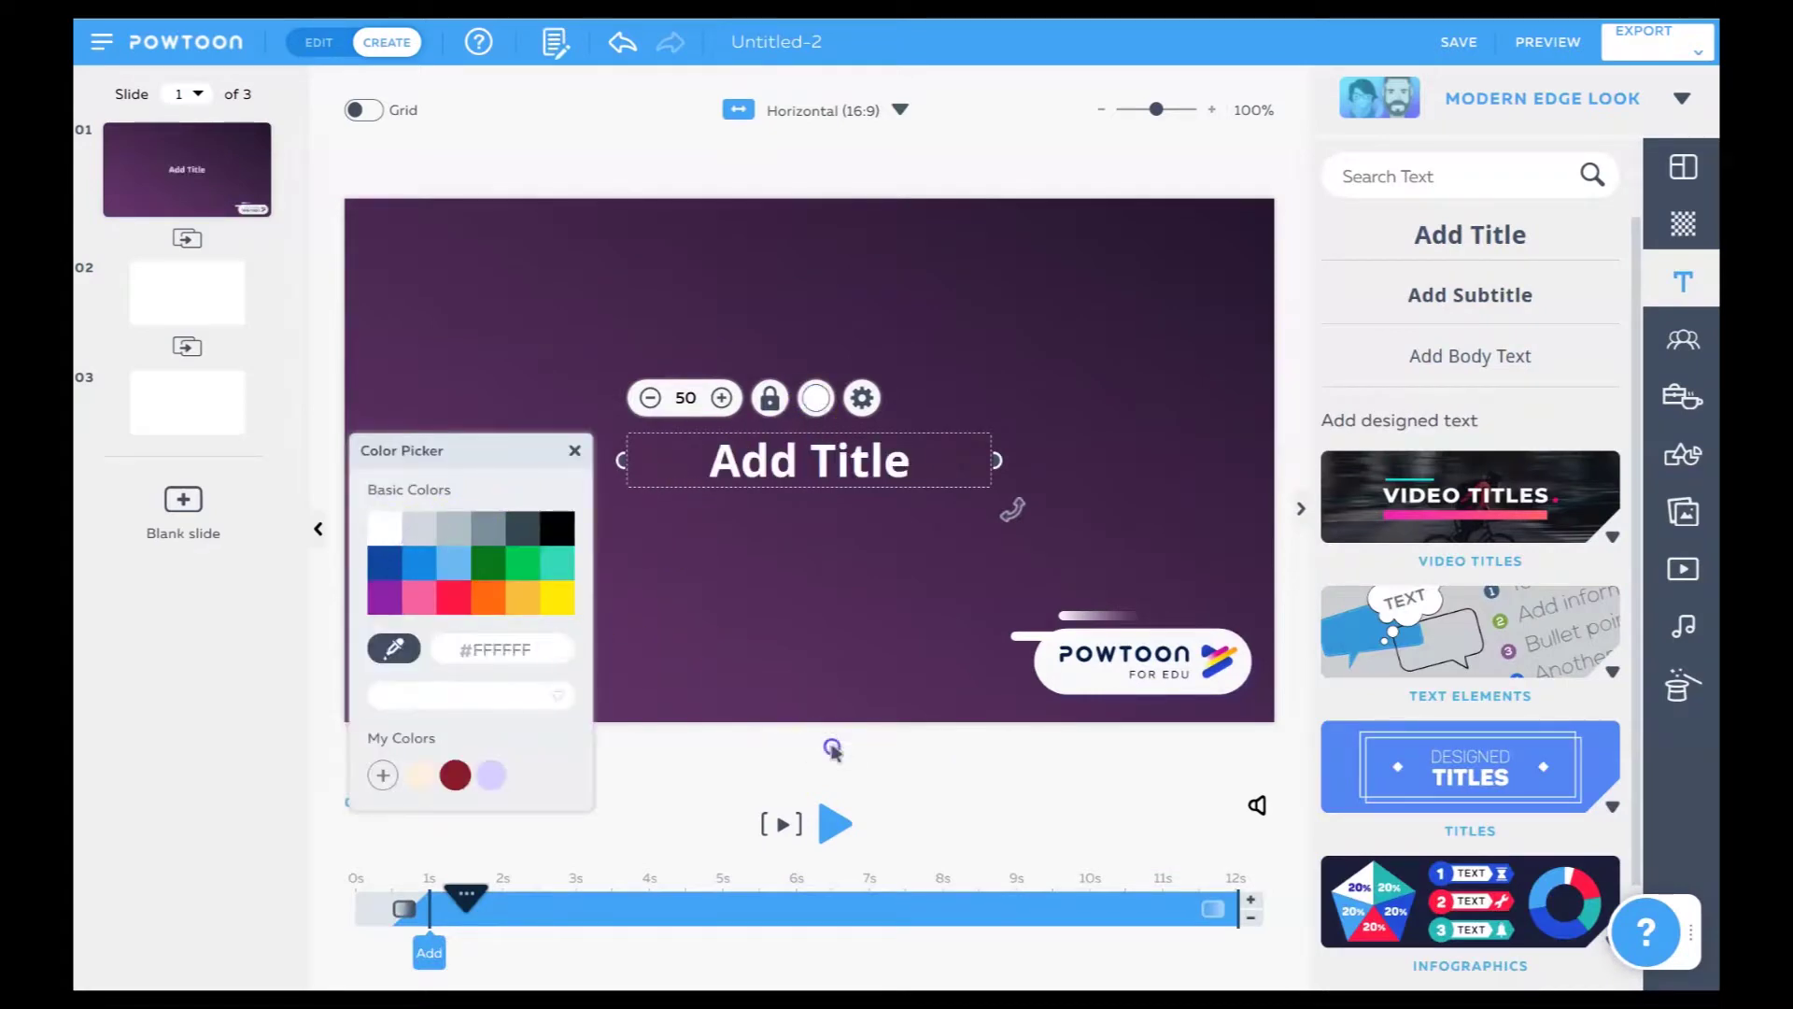
left_click(835, 751)
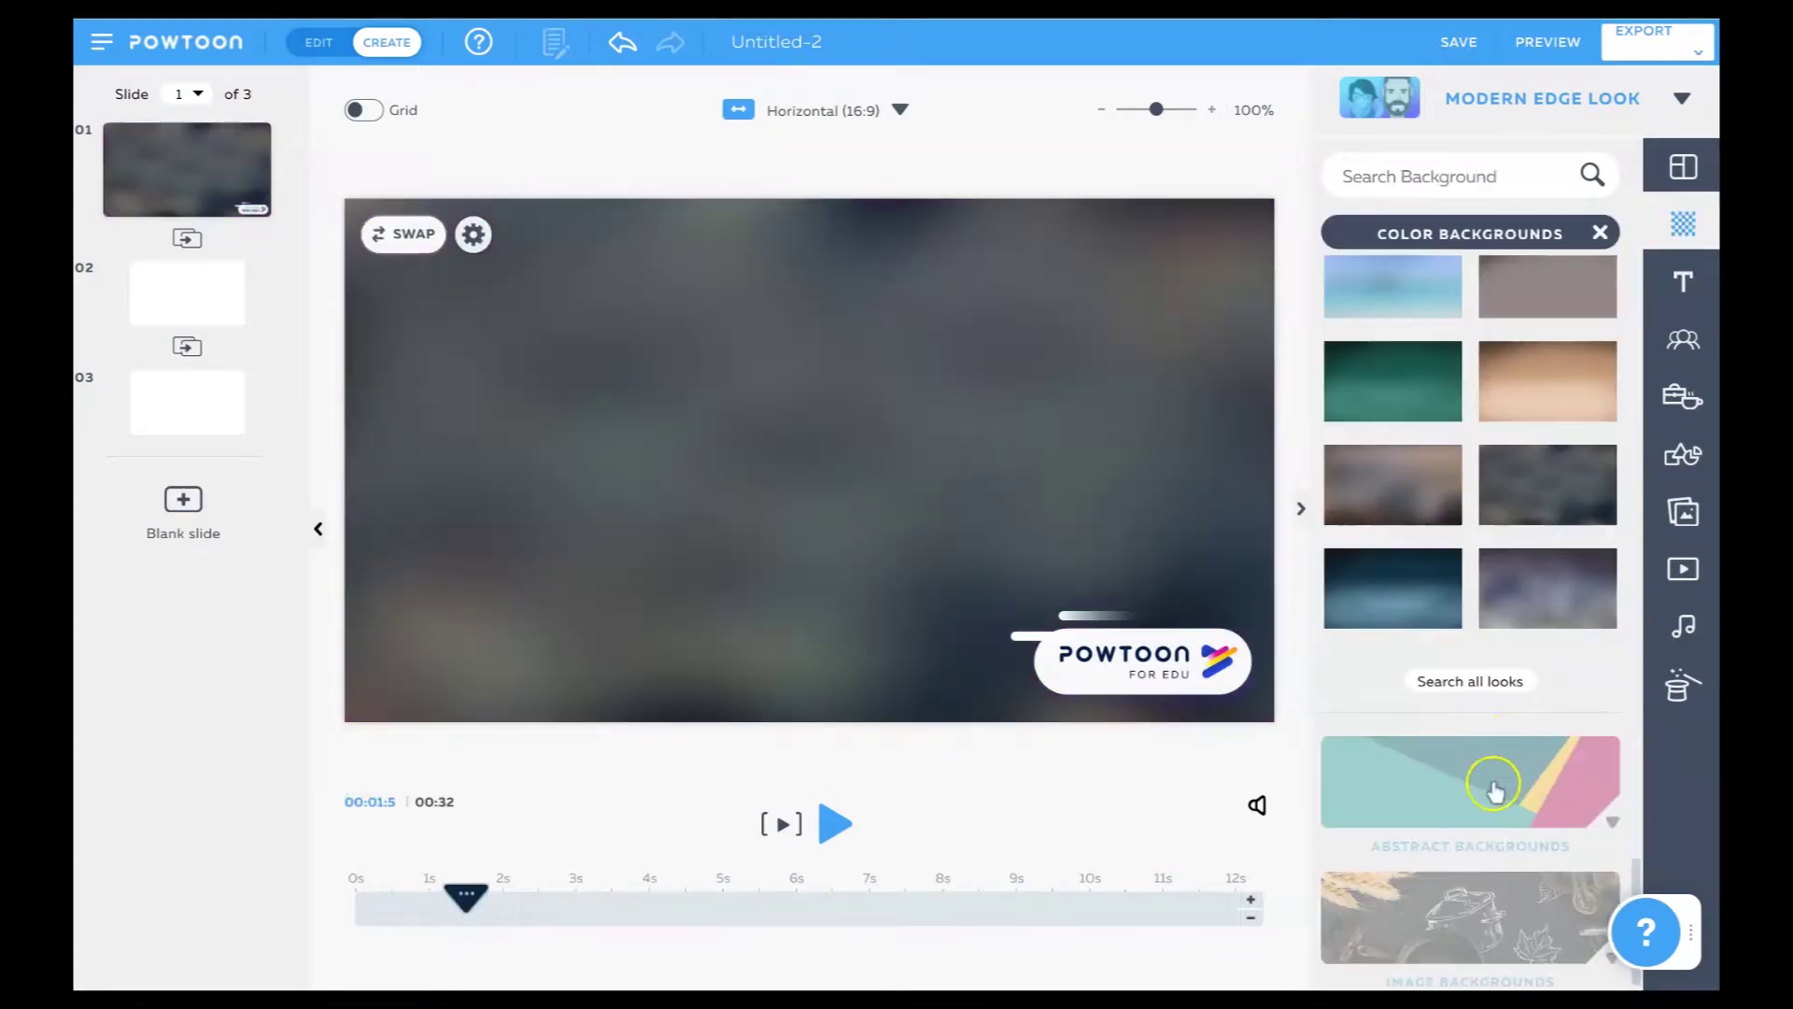
Try the teal, yellow and magenta abstract background and the binder-clip image background on the first slide.
left_click(1489, 785)
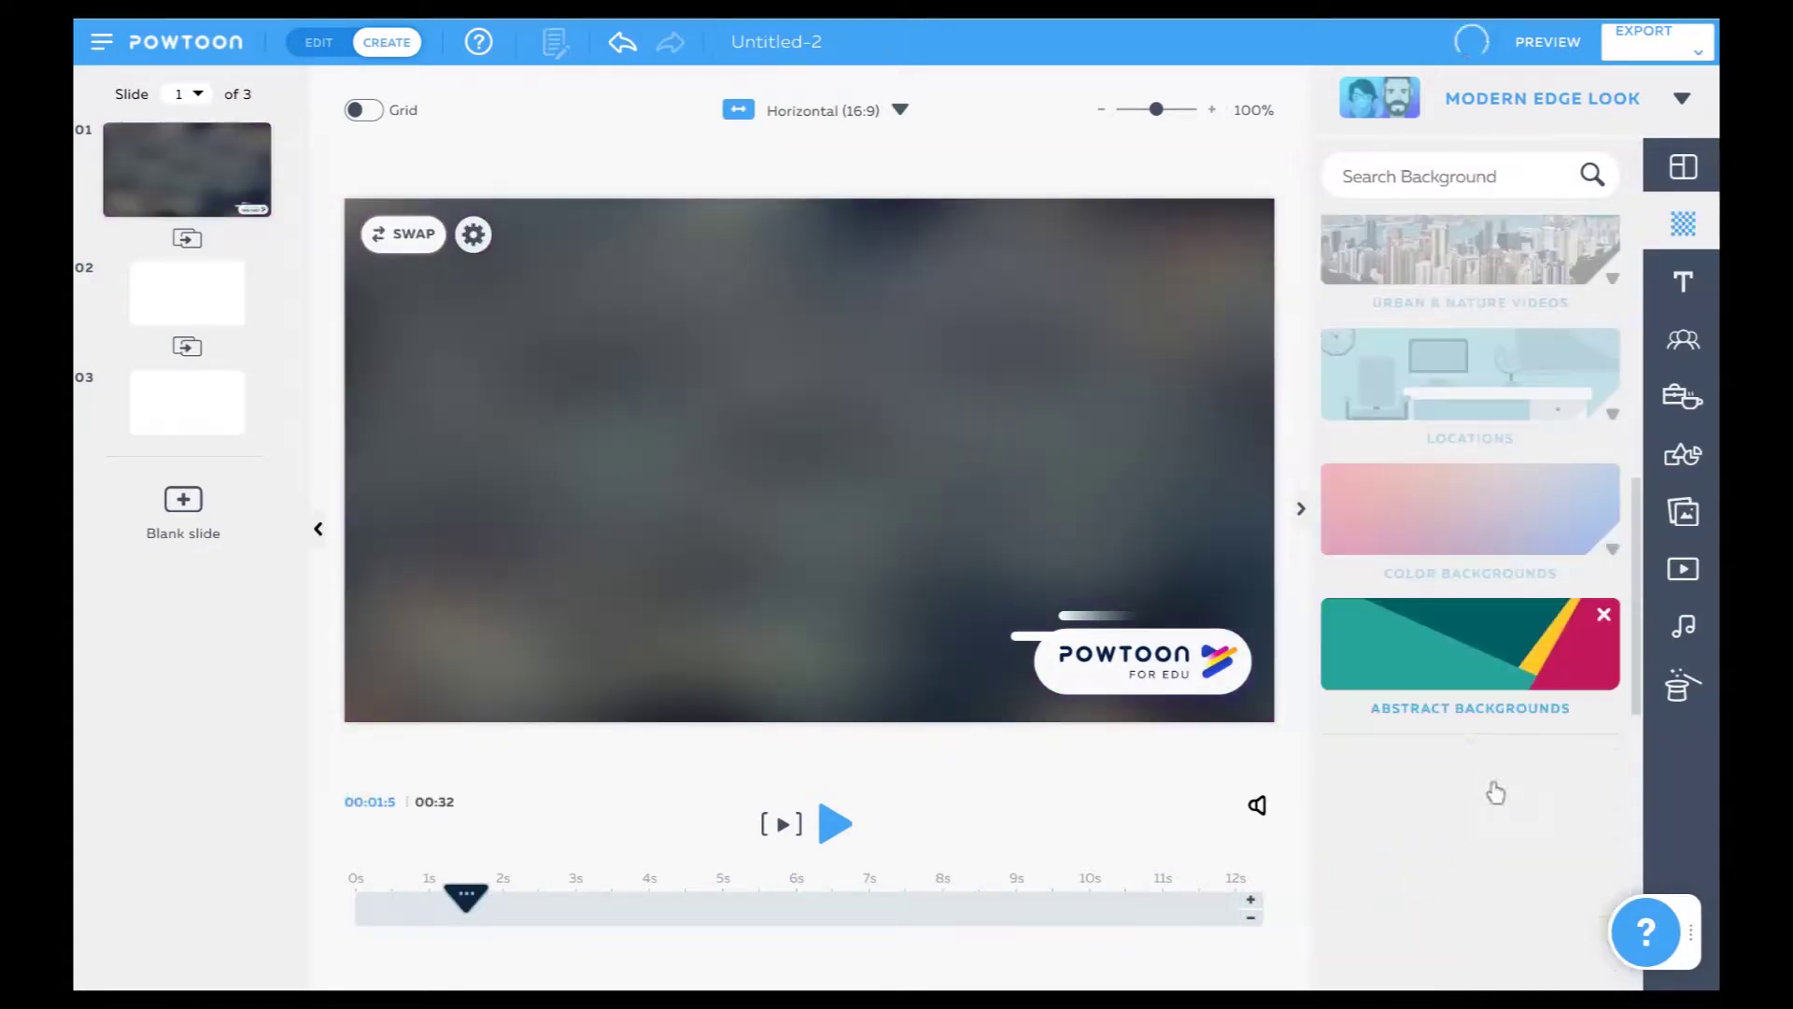
left_click(1418, 518)
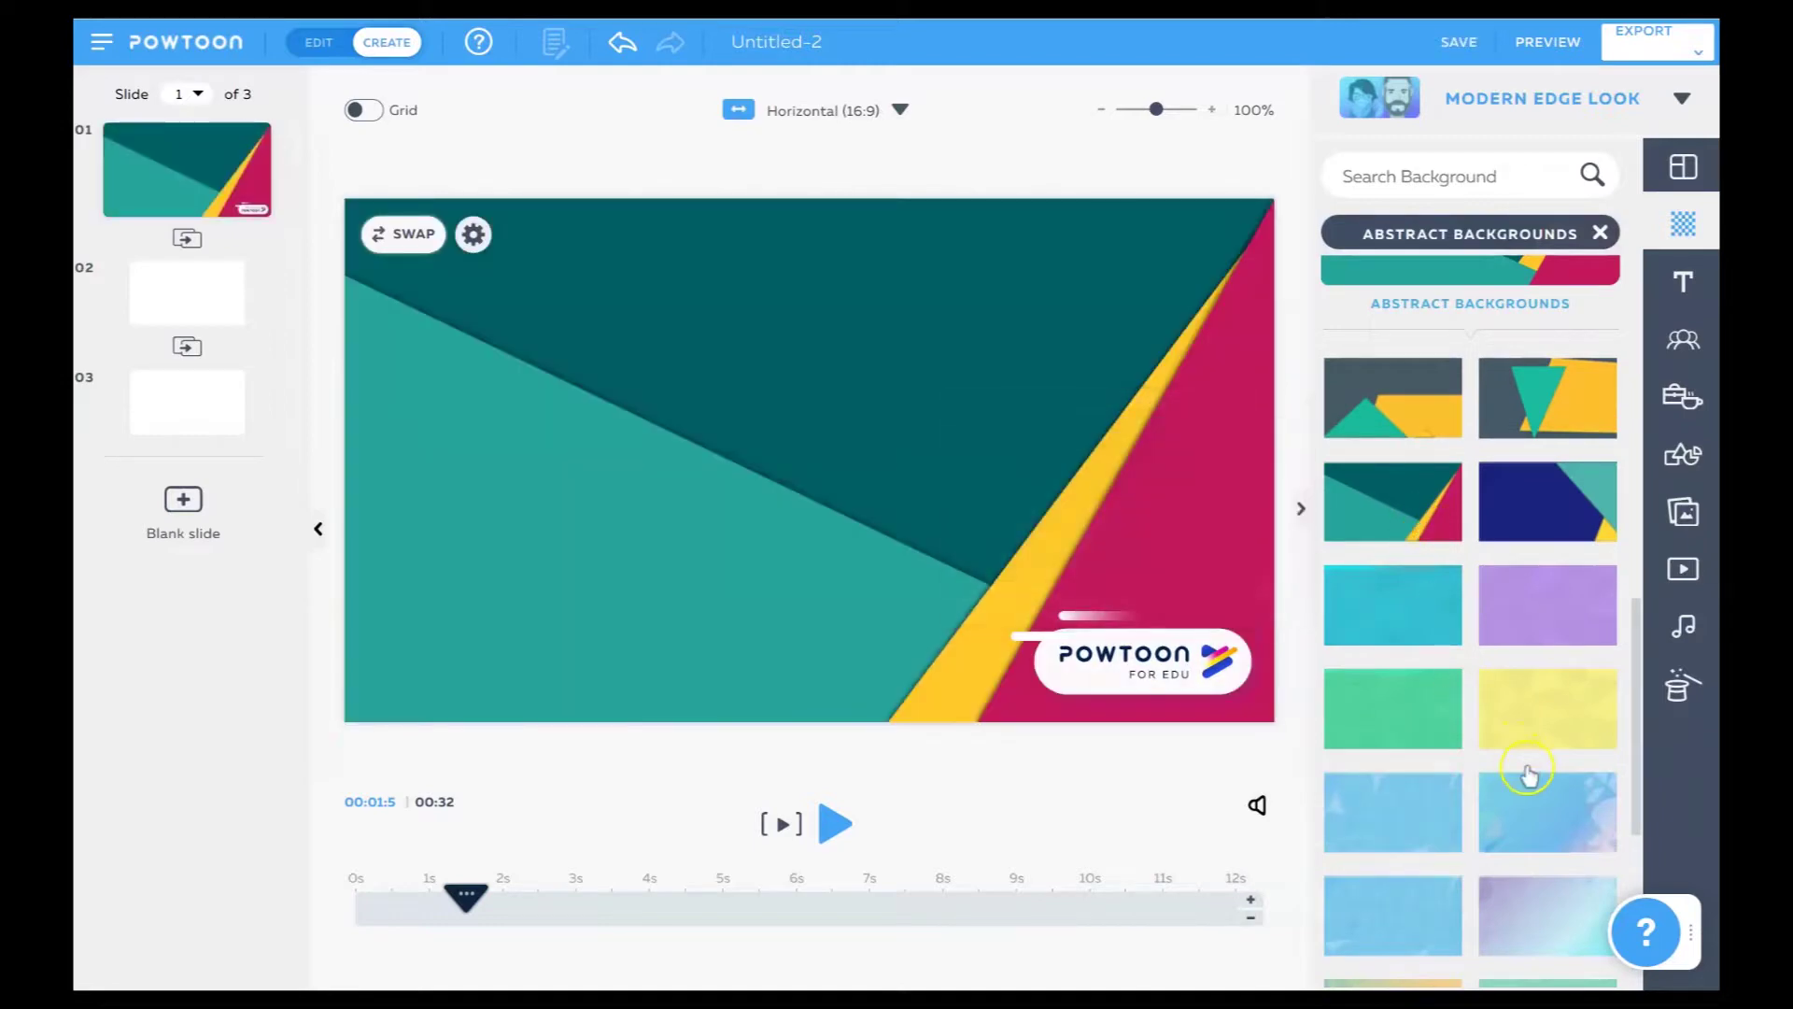
scroll(1529, 781, "down", 5)
left_click(1489, 887)
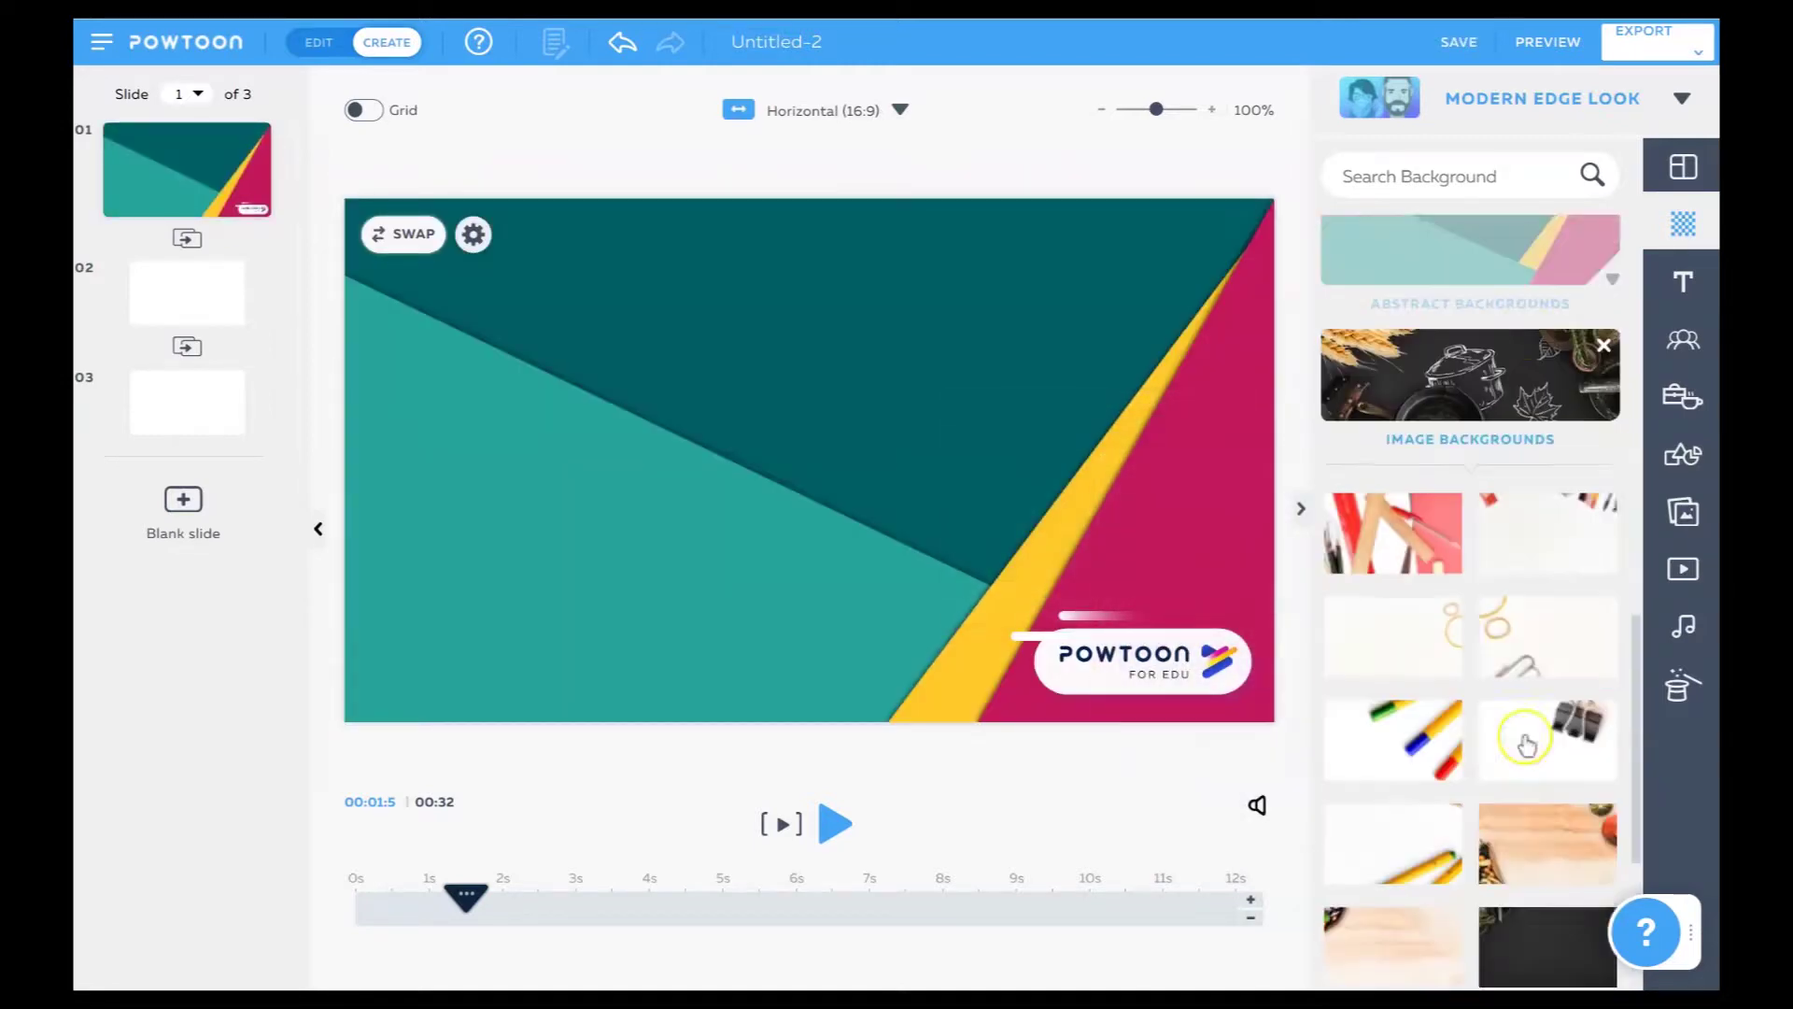
left_click(1520, 747)
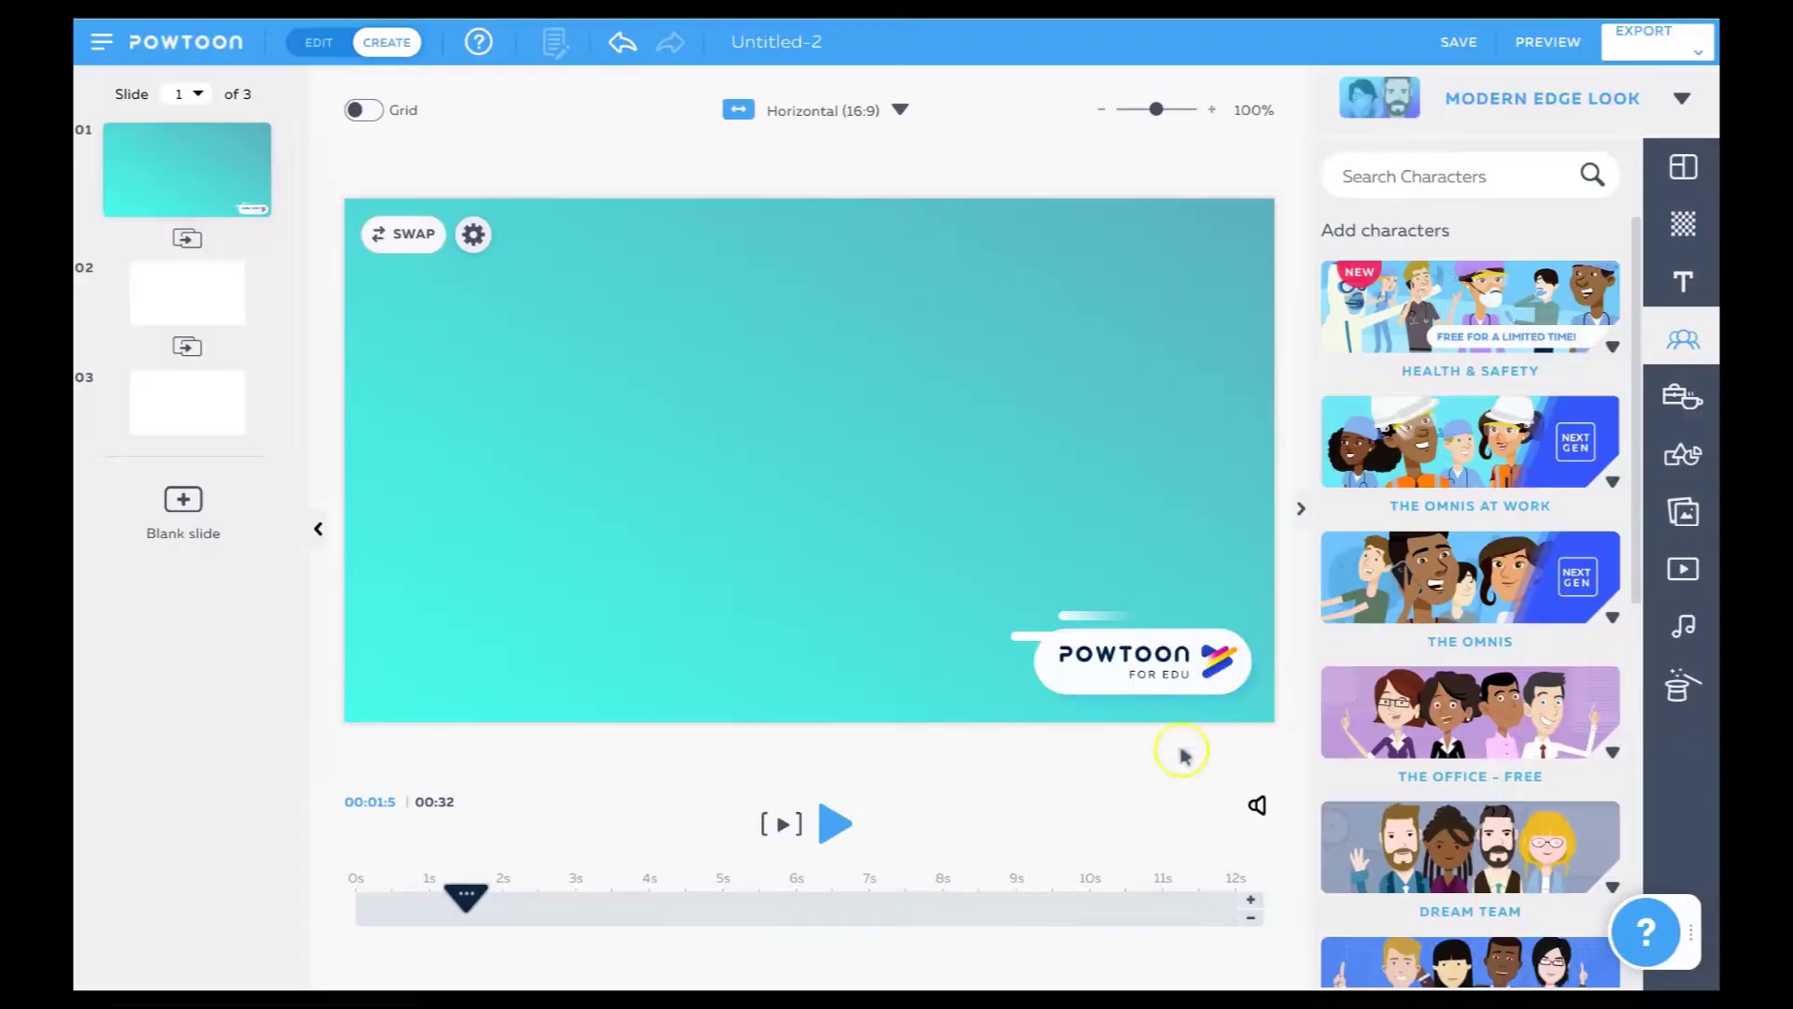
Examine the available character collections and the Whiteboard and Infographic looks.
scroll(1536, 376, "down", 8)
scroll(1527, 577, "up", 6)
left_click(1682, 98)
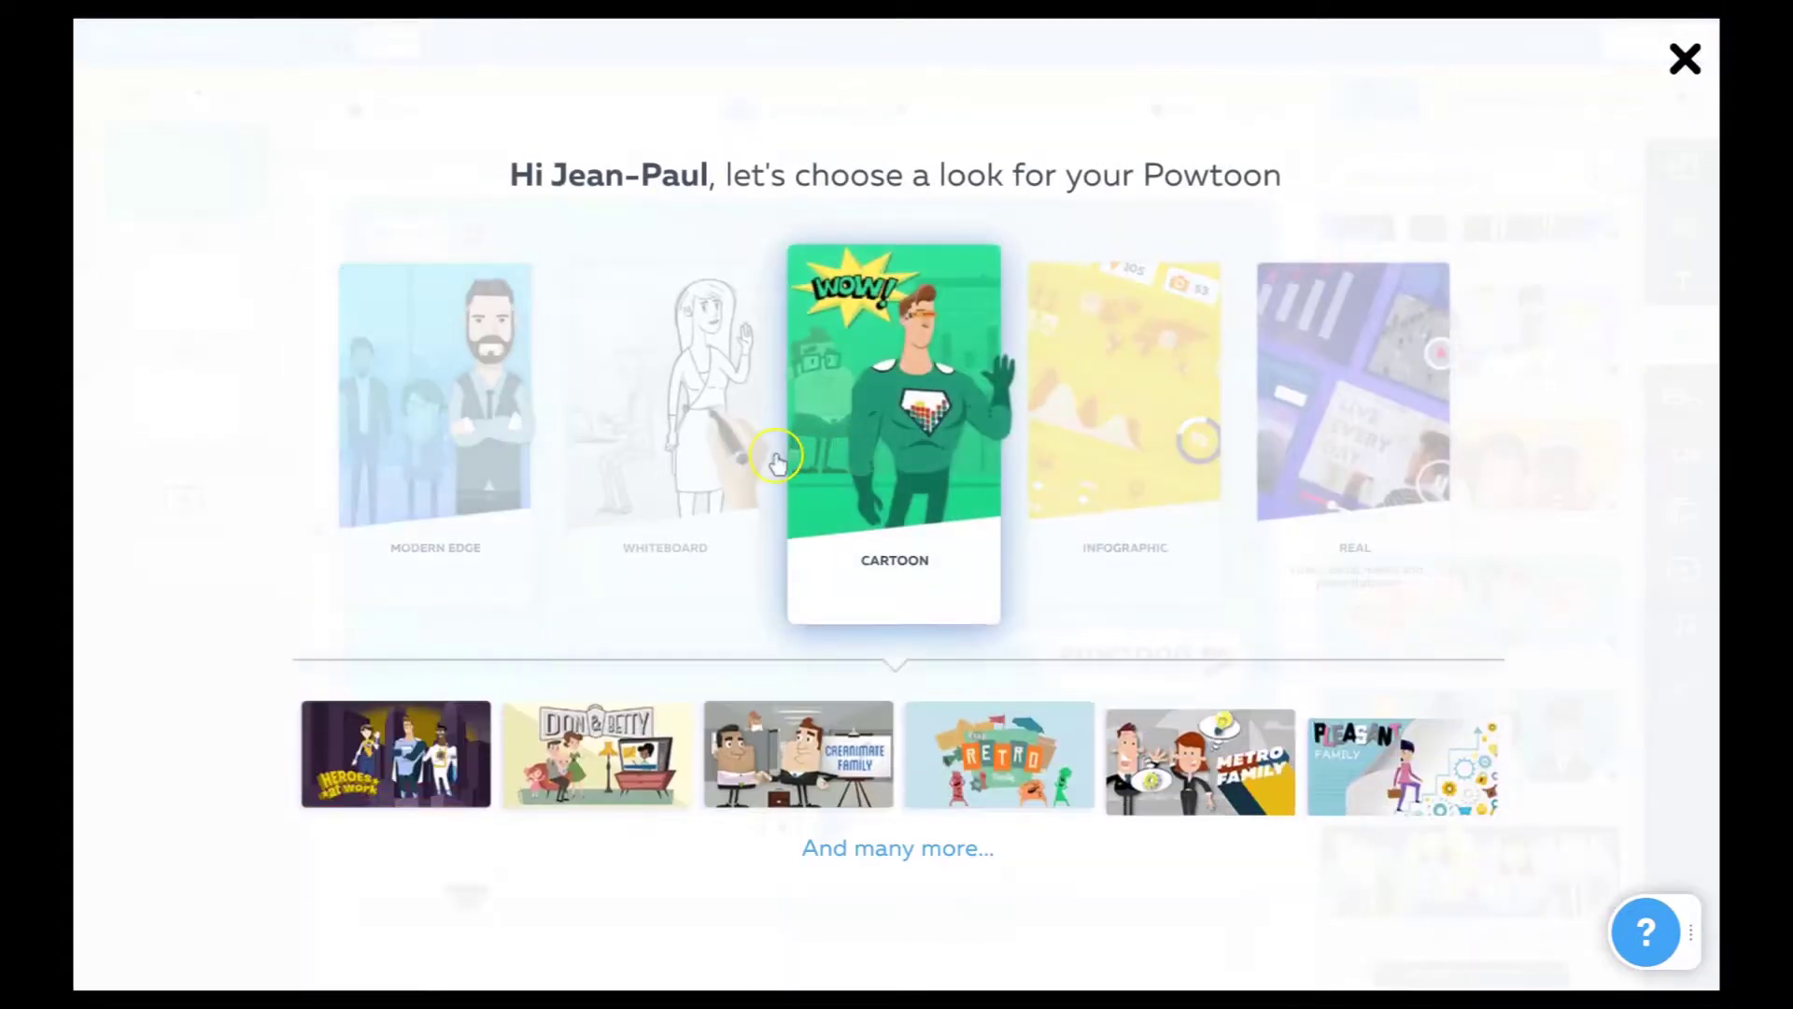
left_click(770, 460)
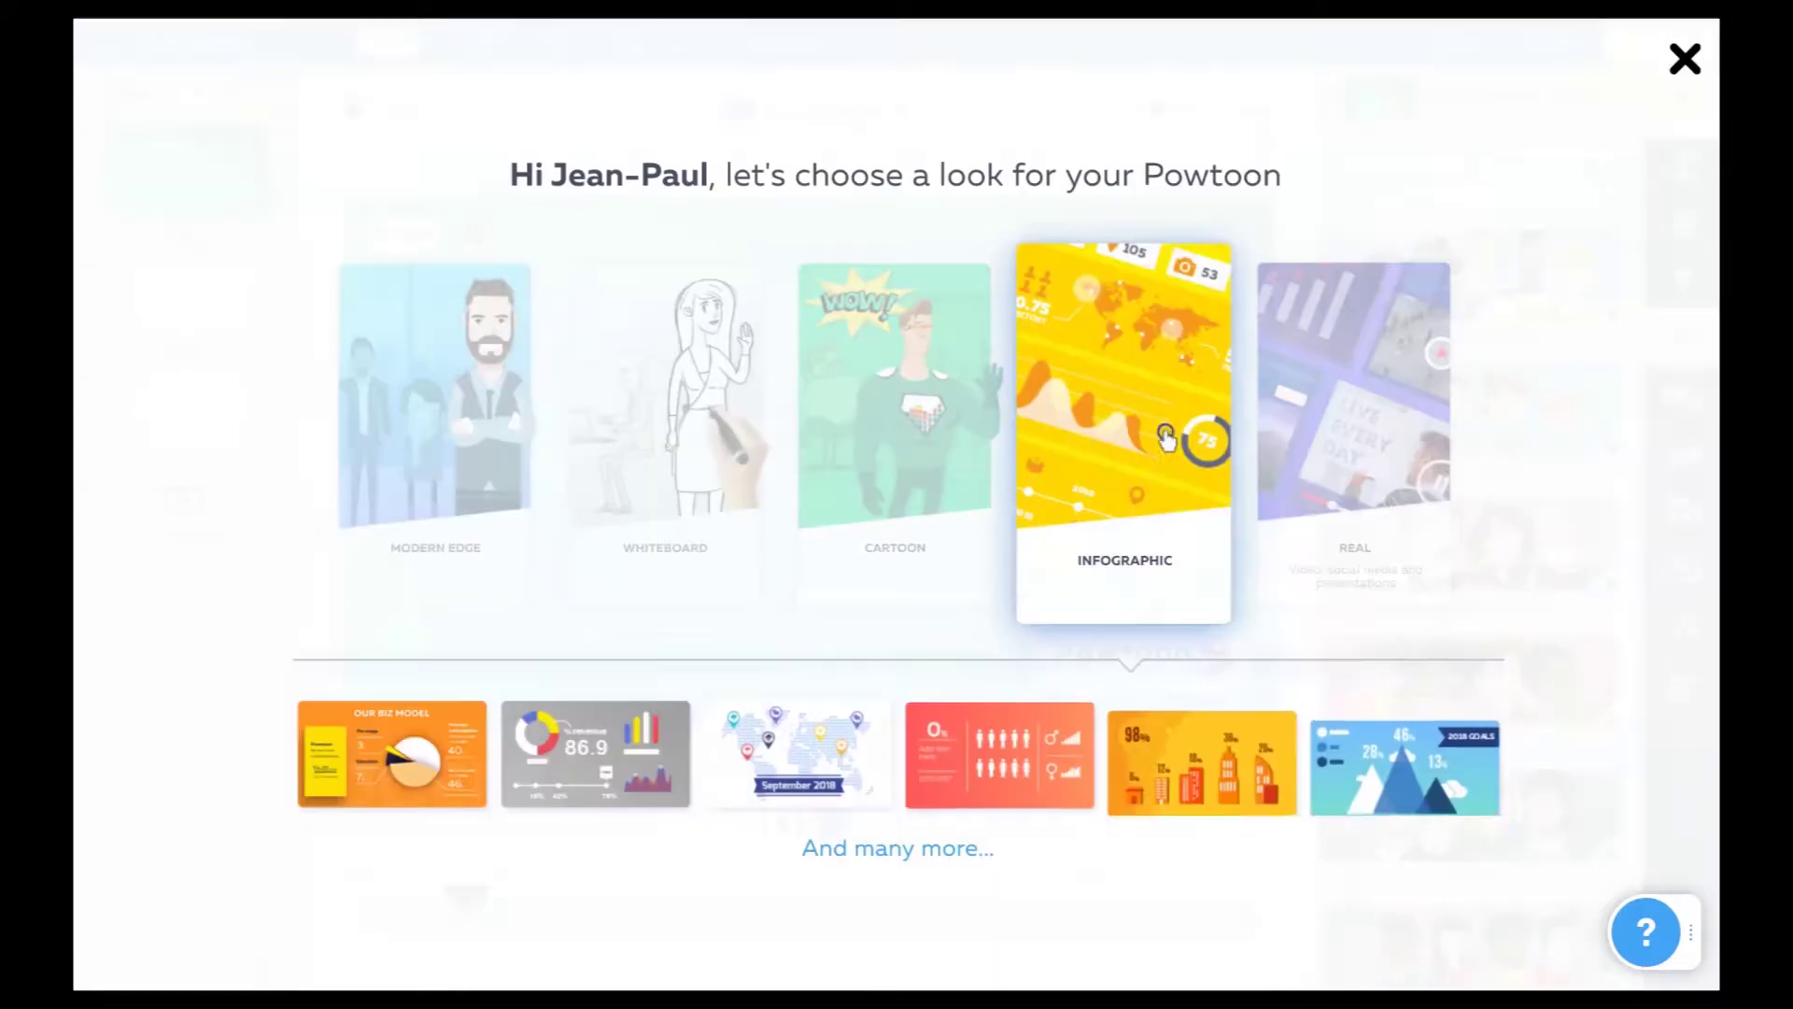
left_click(1203, 433)
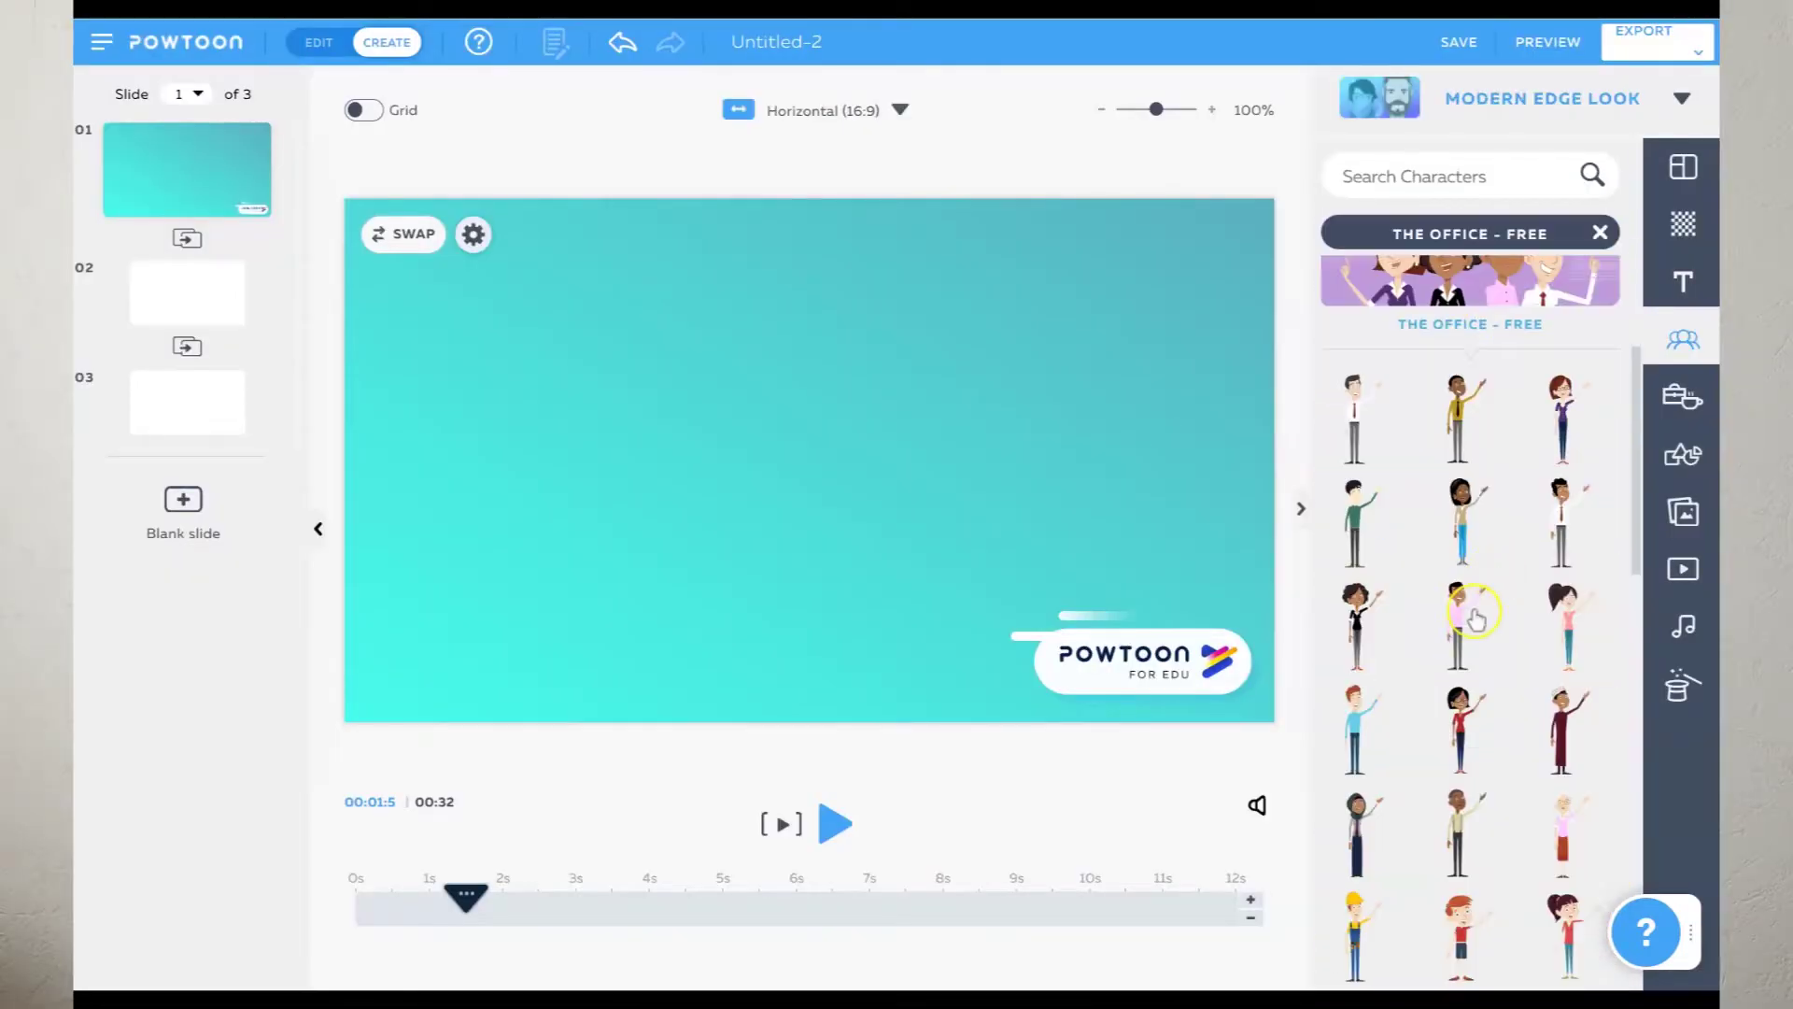
Add the Office man in white shirt and red tie in the Thinking pose, enlarge him and place him on the slide's left side.
scroll(1463, 801, "down", 5)
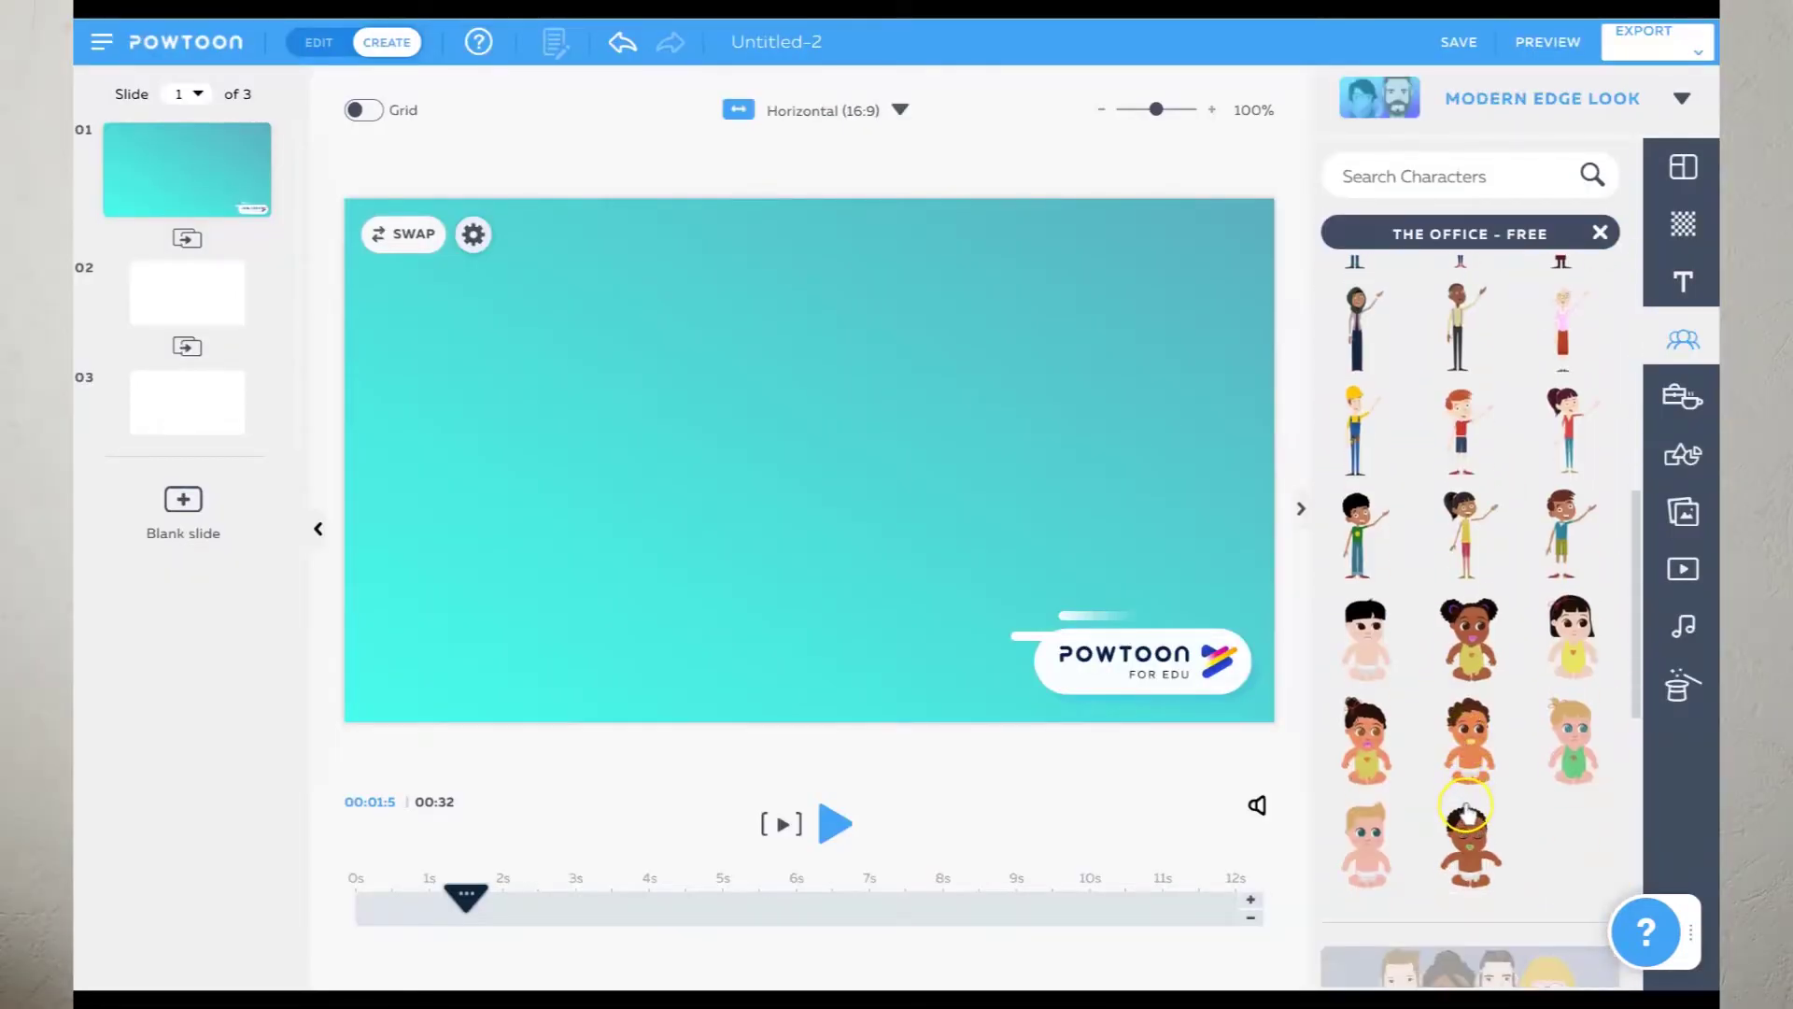
scroll(1468, 816, "up", 4)
mouse_move(1464, 737)
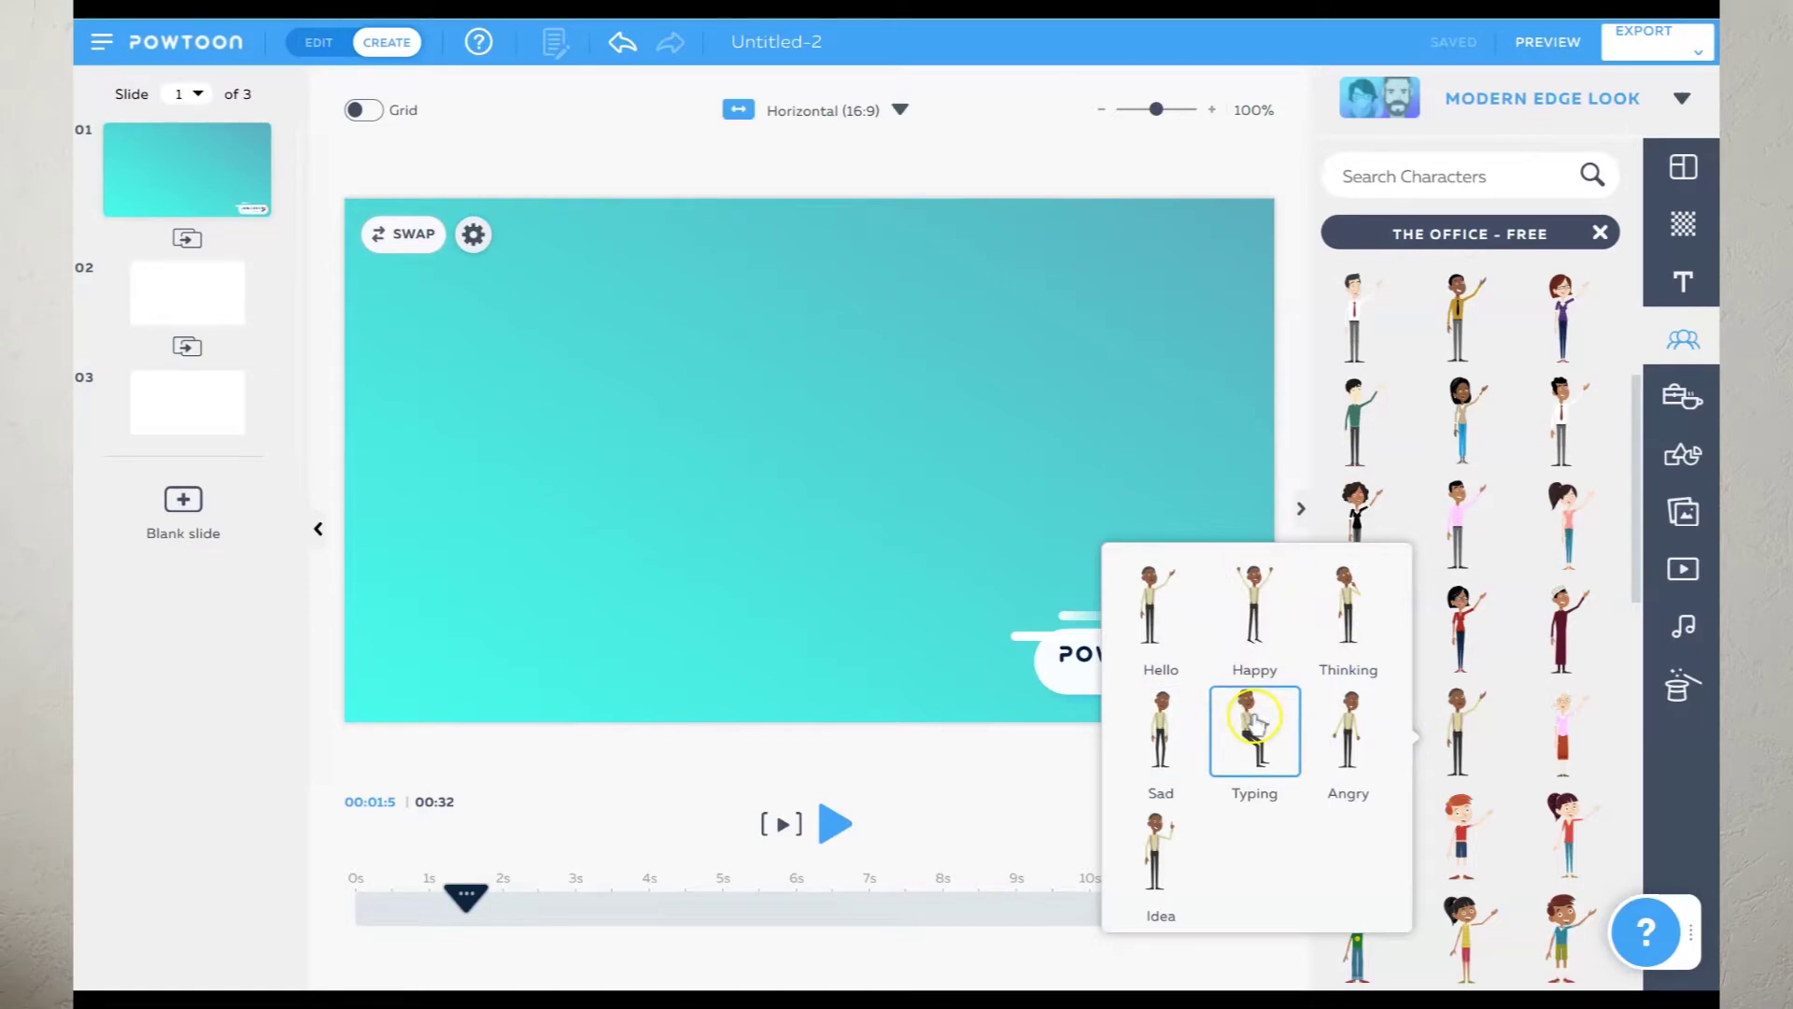
left_click(1179, 851)
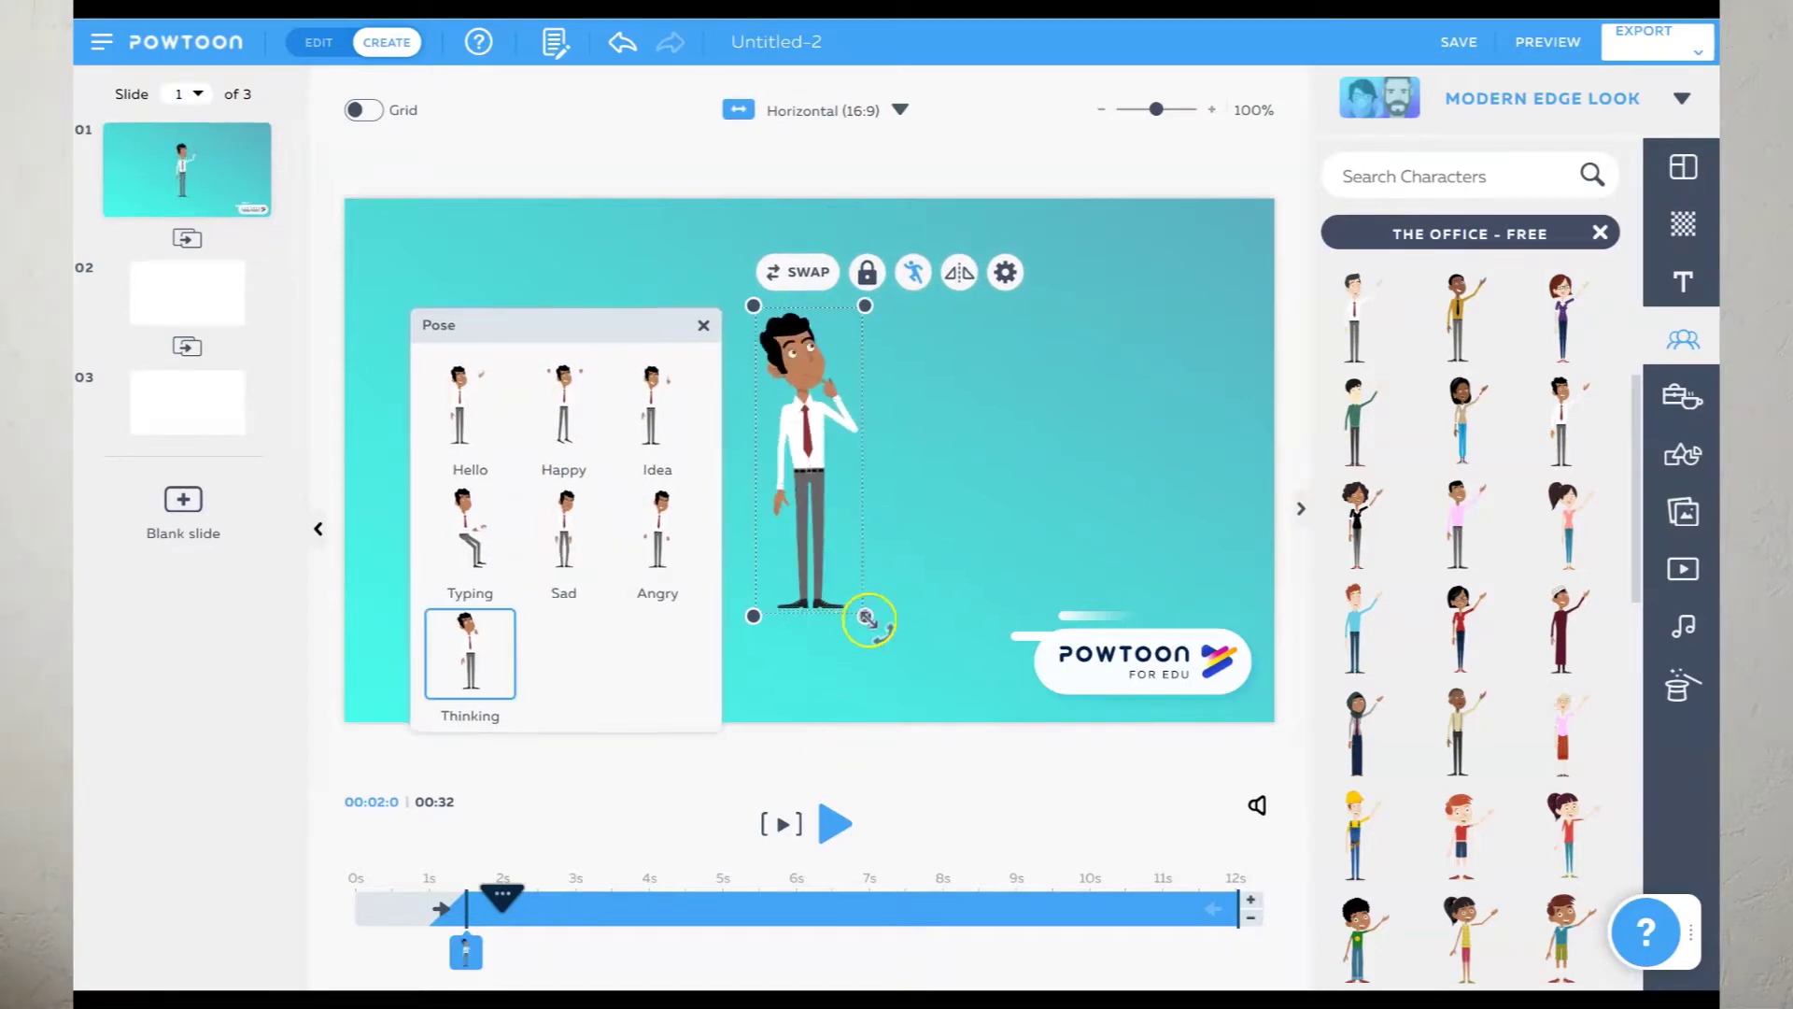
left_click_drag(864, 618, 1051, 765)
left_click_drag(816, 642, 544, 632)
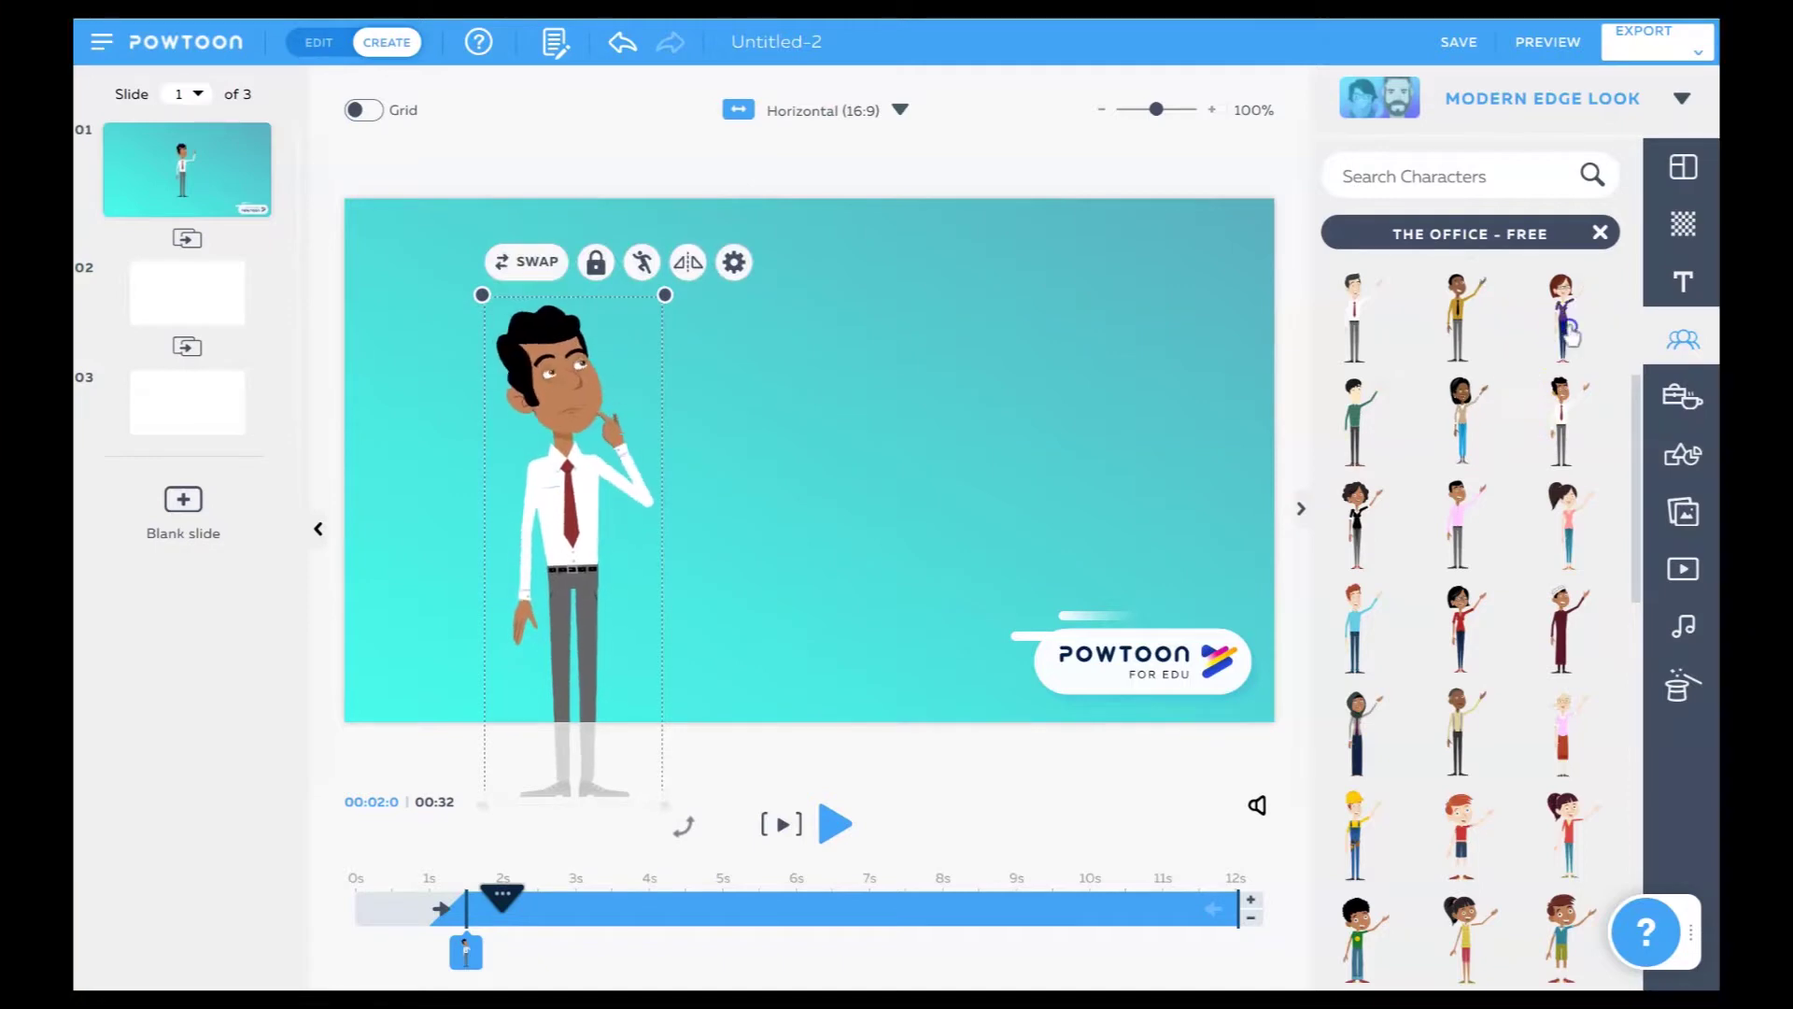
Add the Office woman with glasses and purple vest, enlarged on the slide's right side, and flip her horizontally.
left_click(1566, 323)
left_click_drag(900, 613, 1040, 796)
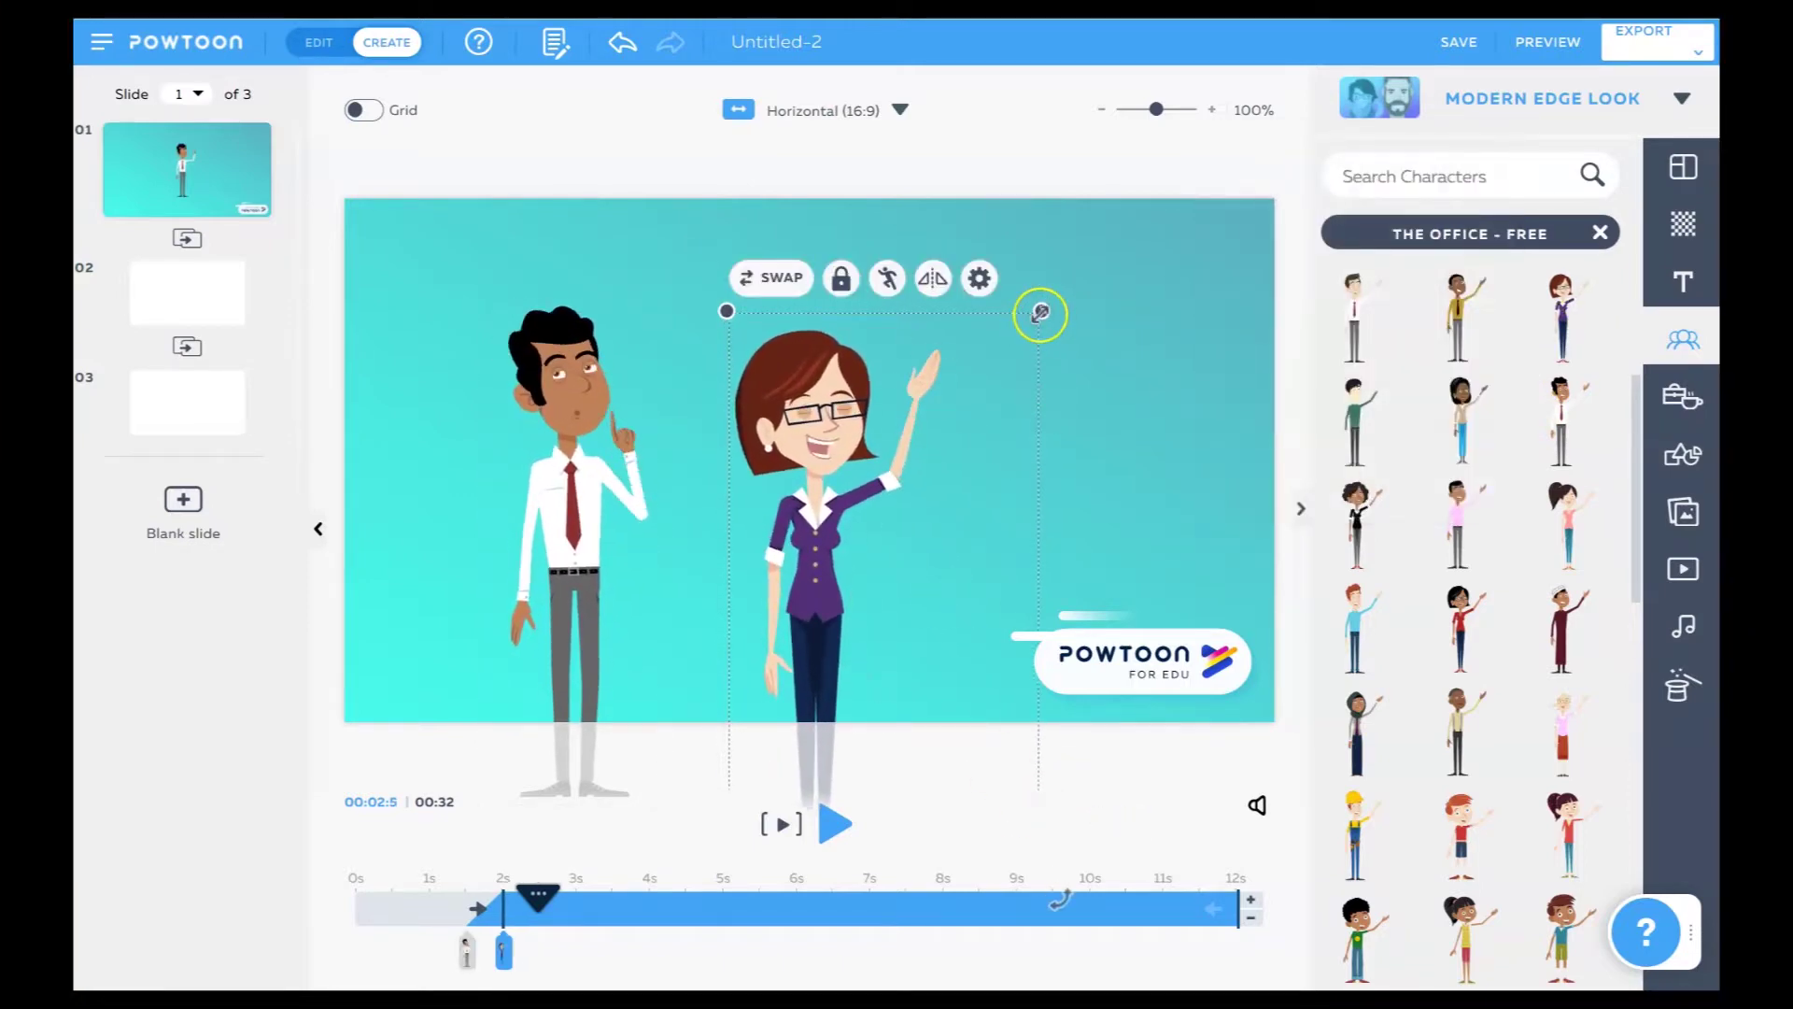
left_click_drag(1038, 310, 1027, 338)
left_click_drag(882, 506, 972, 465)
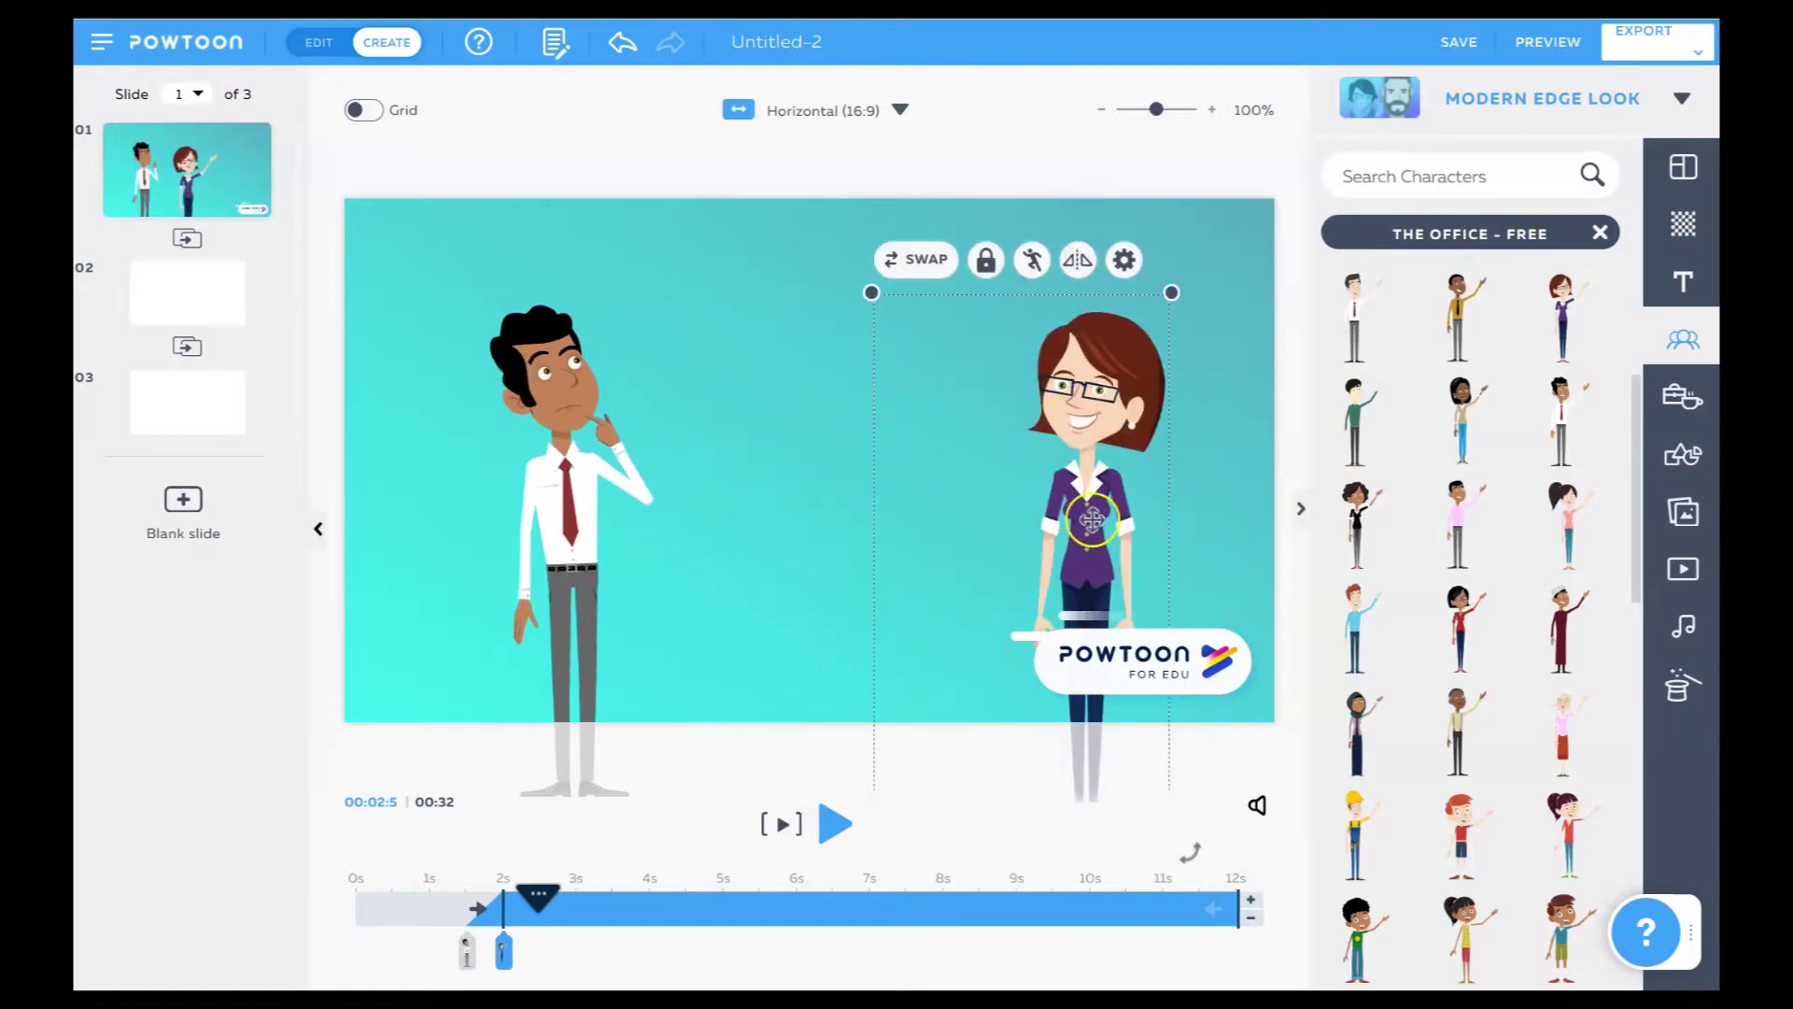
left_click(1077, 260)
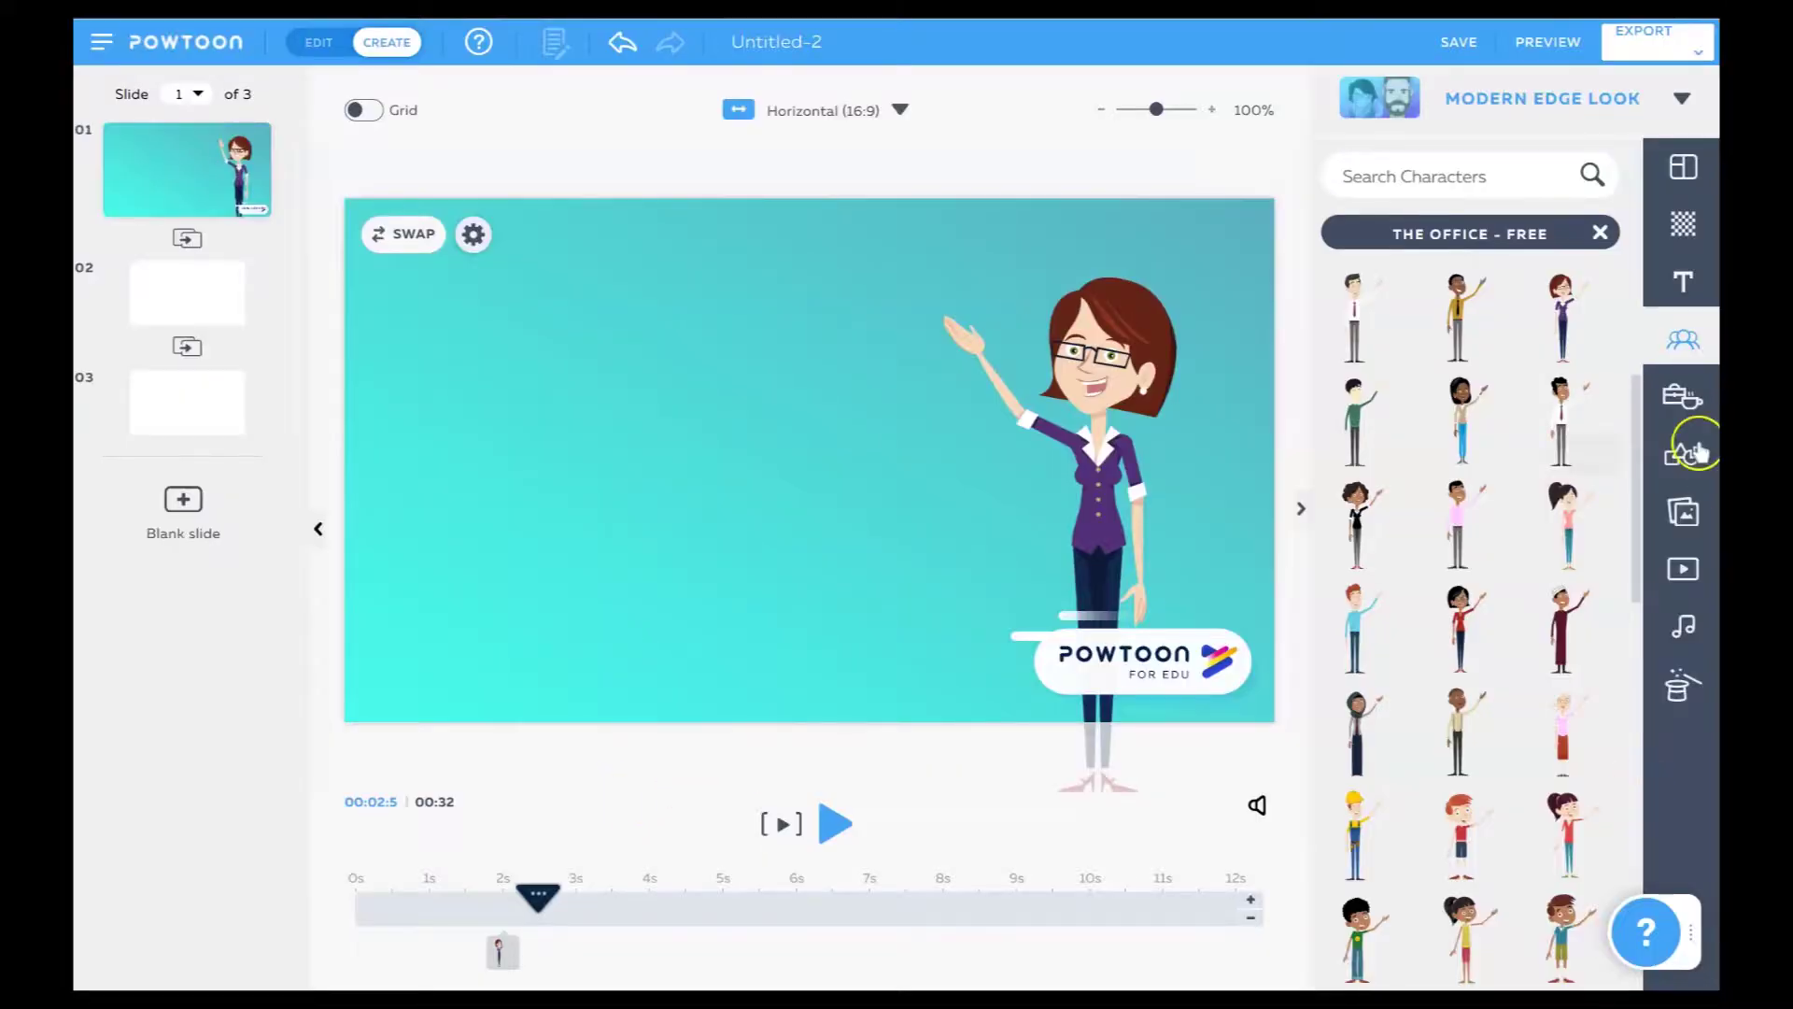
Add the orange cart with heart monitor from the Medical props and place it on the slide's left side.
left_click(1682, 399)
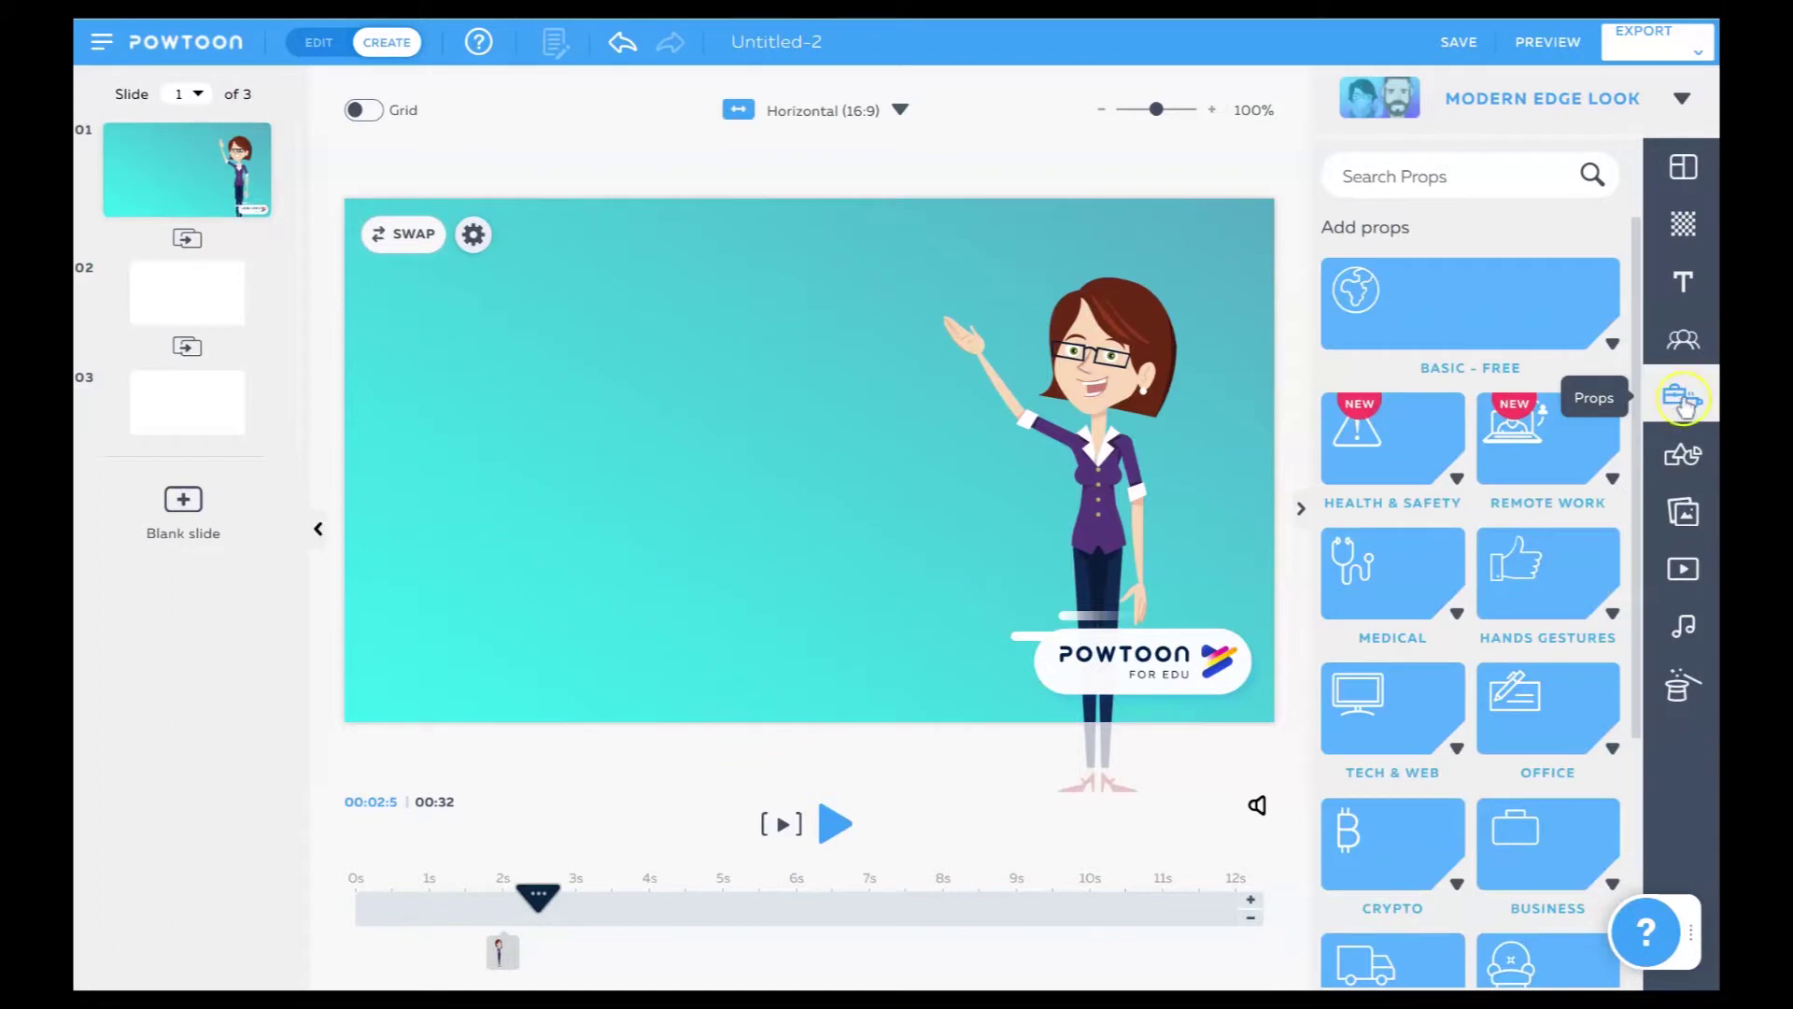
left_click(1423, 624)
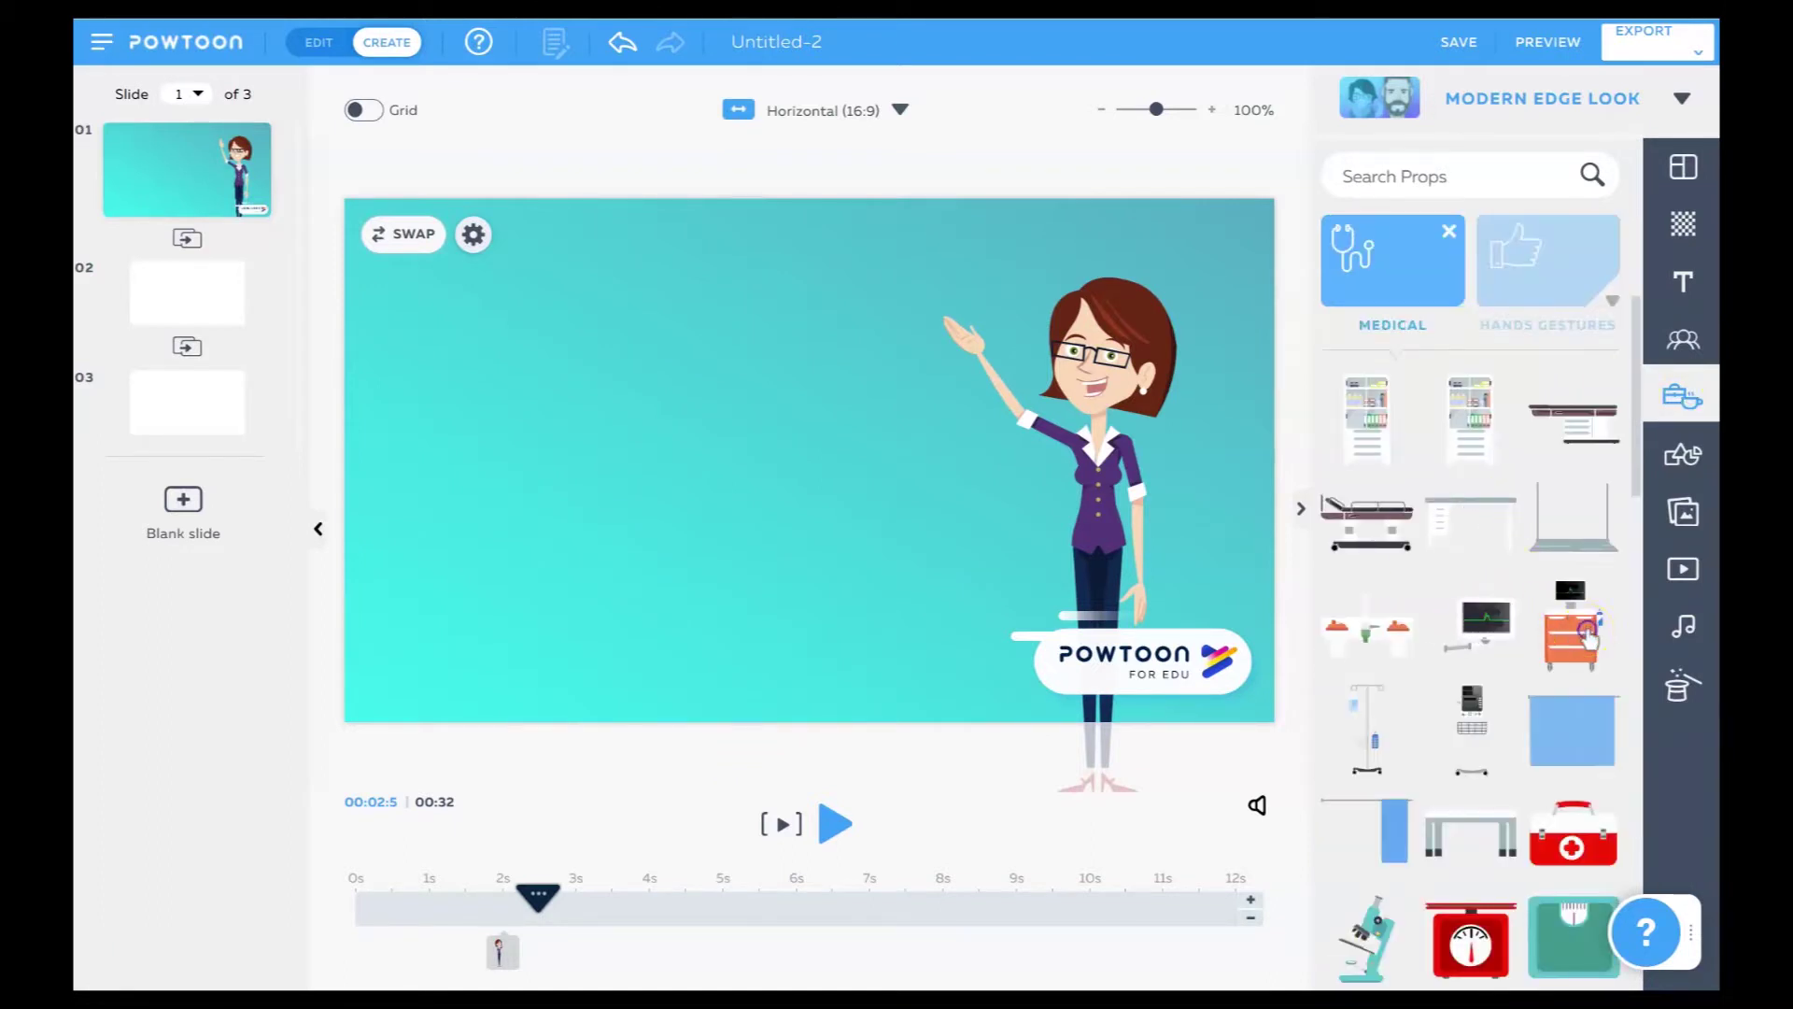
left_click(1571, 626)
left_click_drag(707, 503, 407, 573)
left_click(1449, 231)
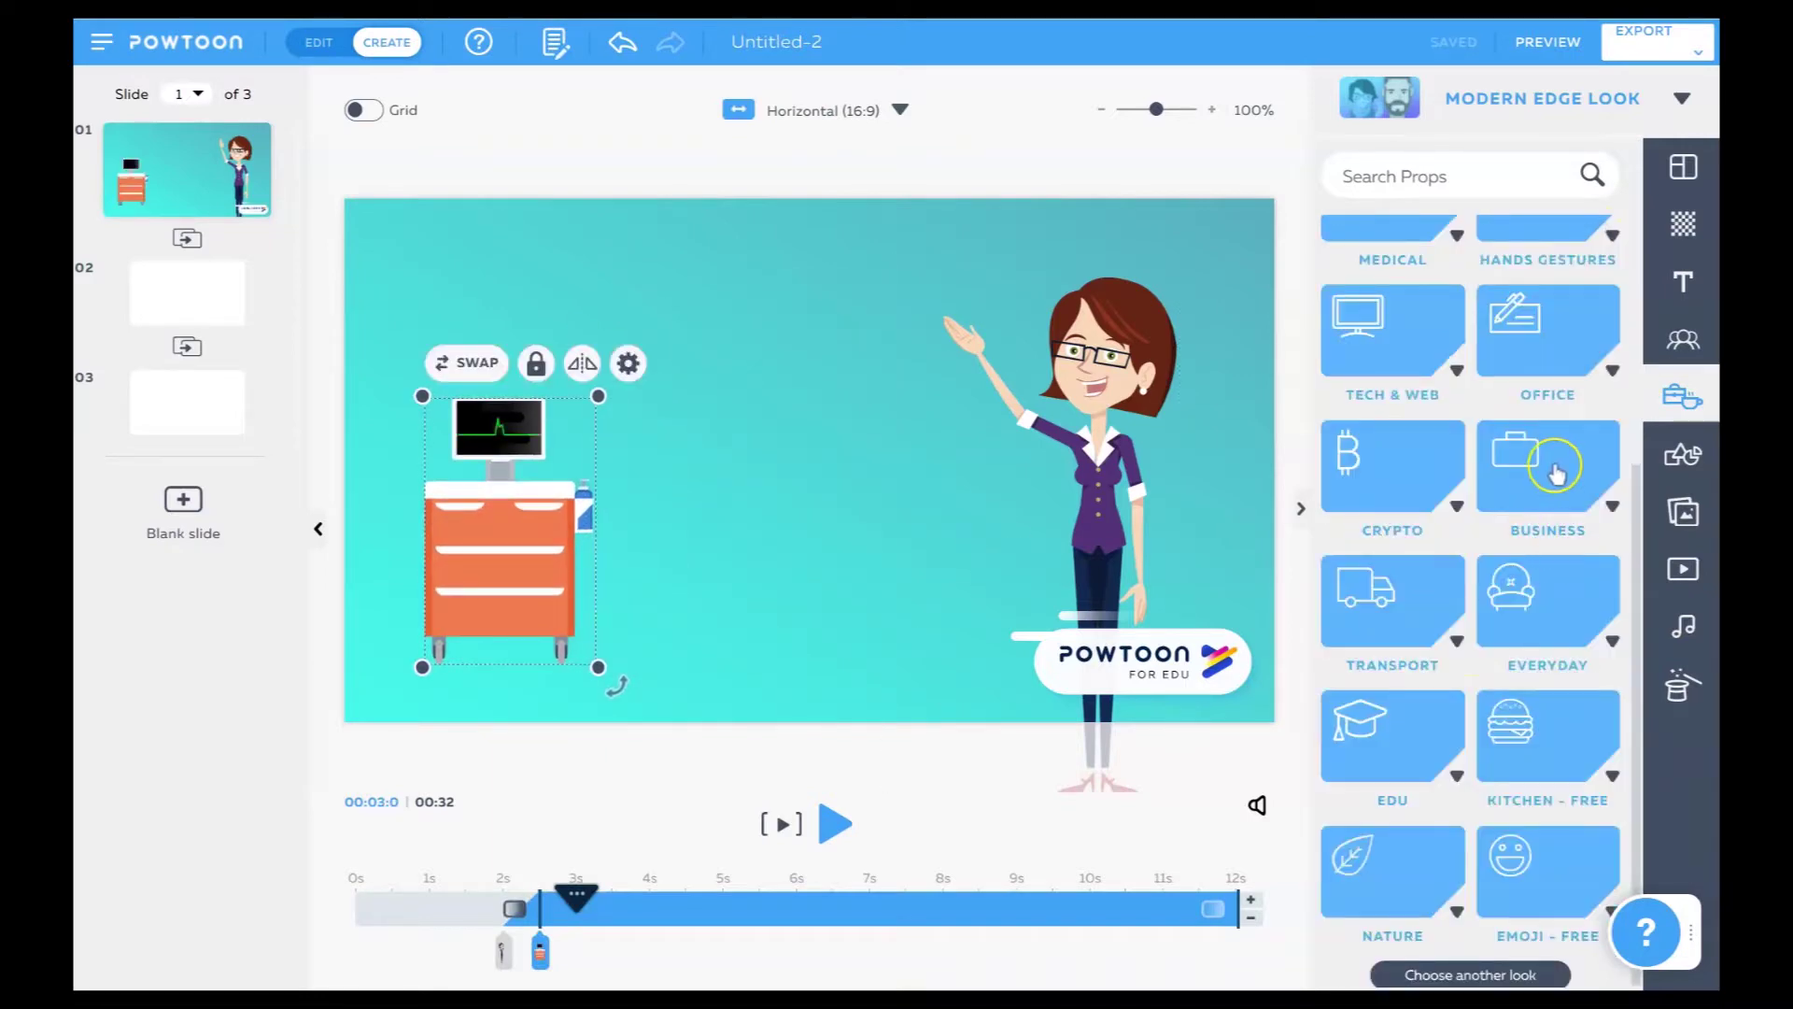
Add the brown briefcase from the Business props and place it on the ground beside the woman.
left_click(1555, 465)
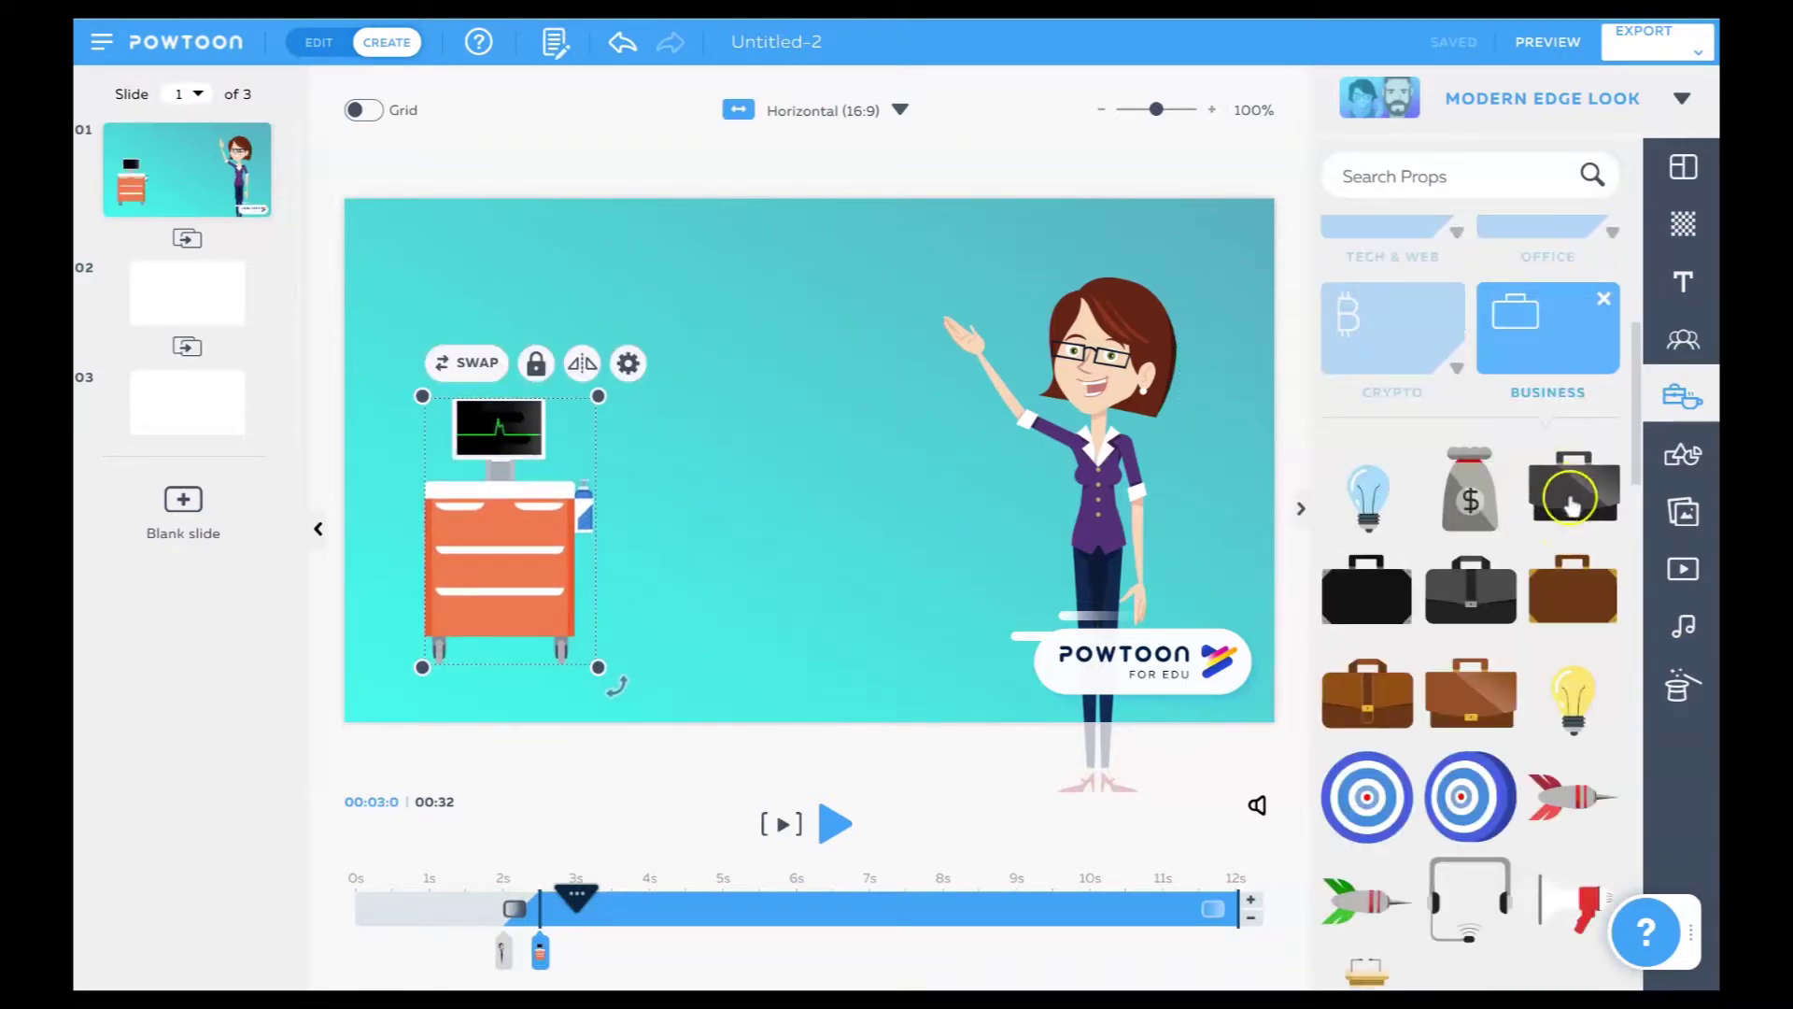
left_click(1470, 695)
left_click_drag(917, 546, 989, 681)
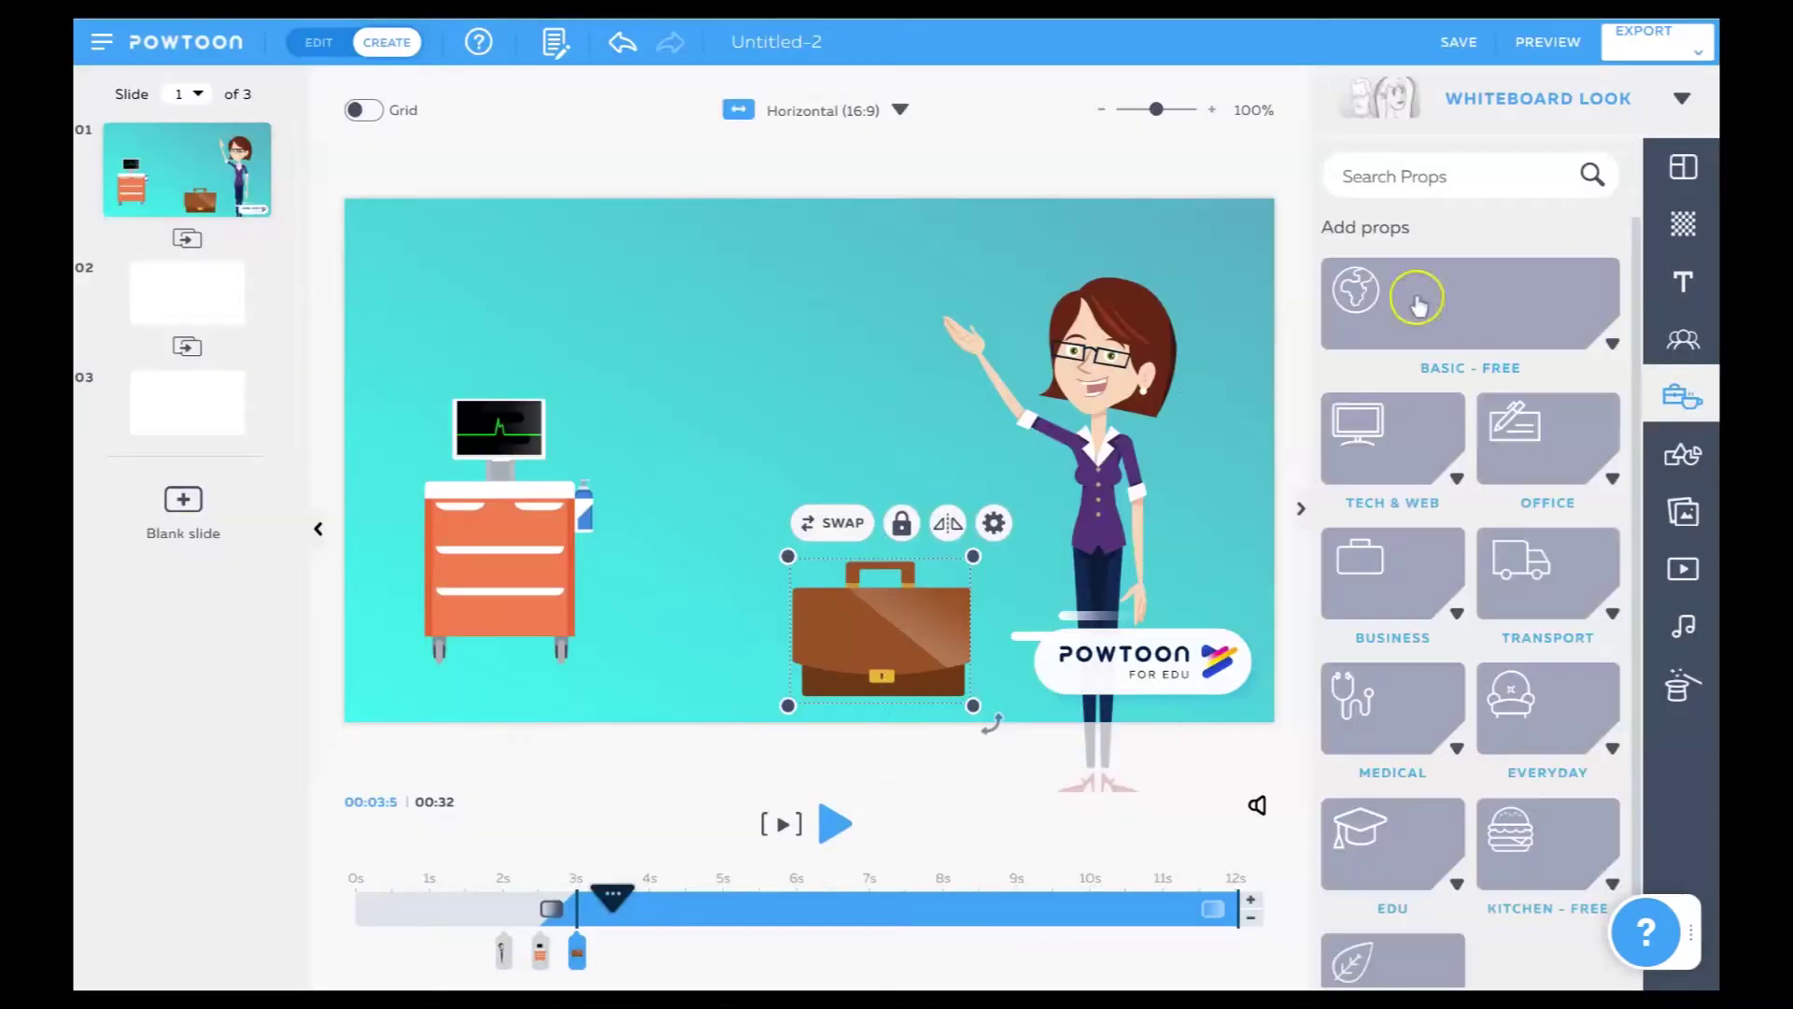
Add a sketched white briefcase from the Whiteboard look's Business props between the cart and the brown briefcase, and open its settings.
left_click(1413, 559)
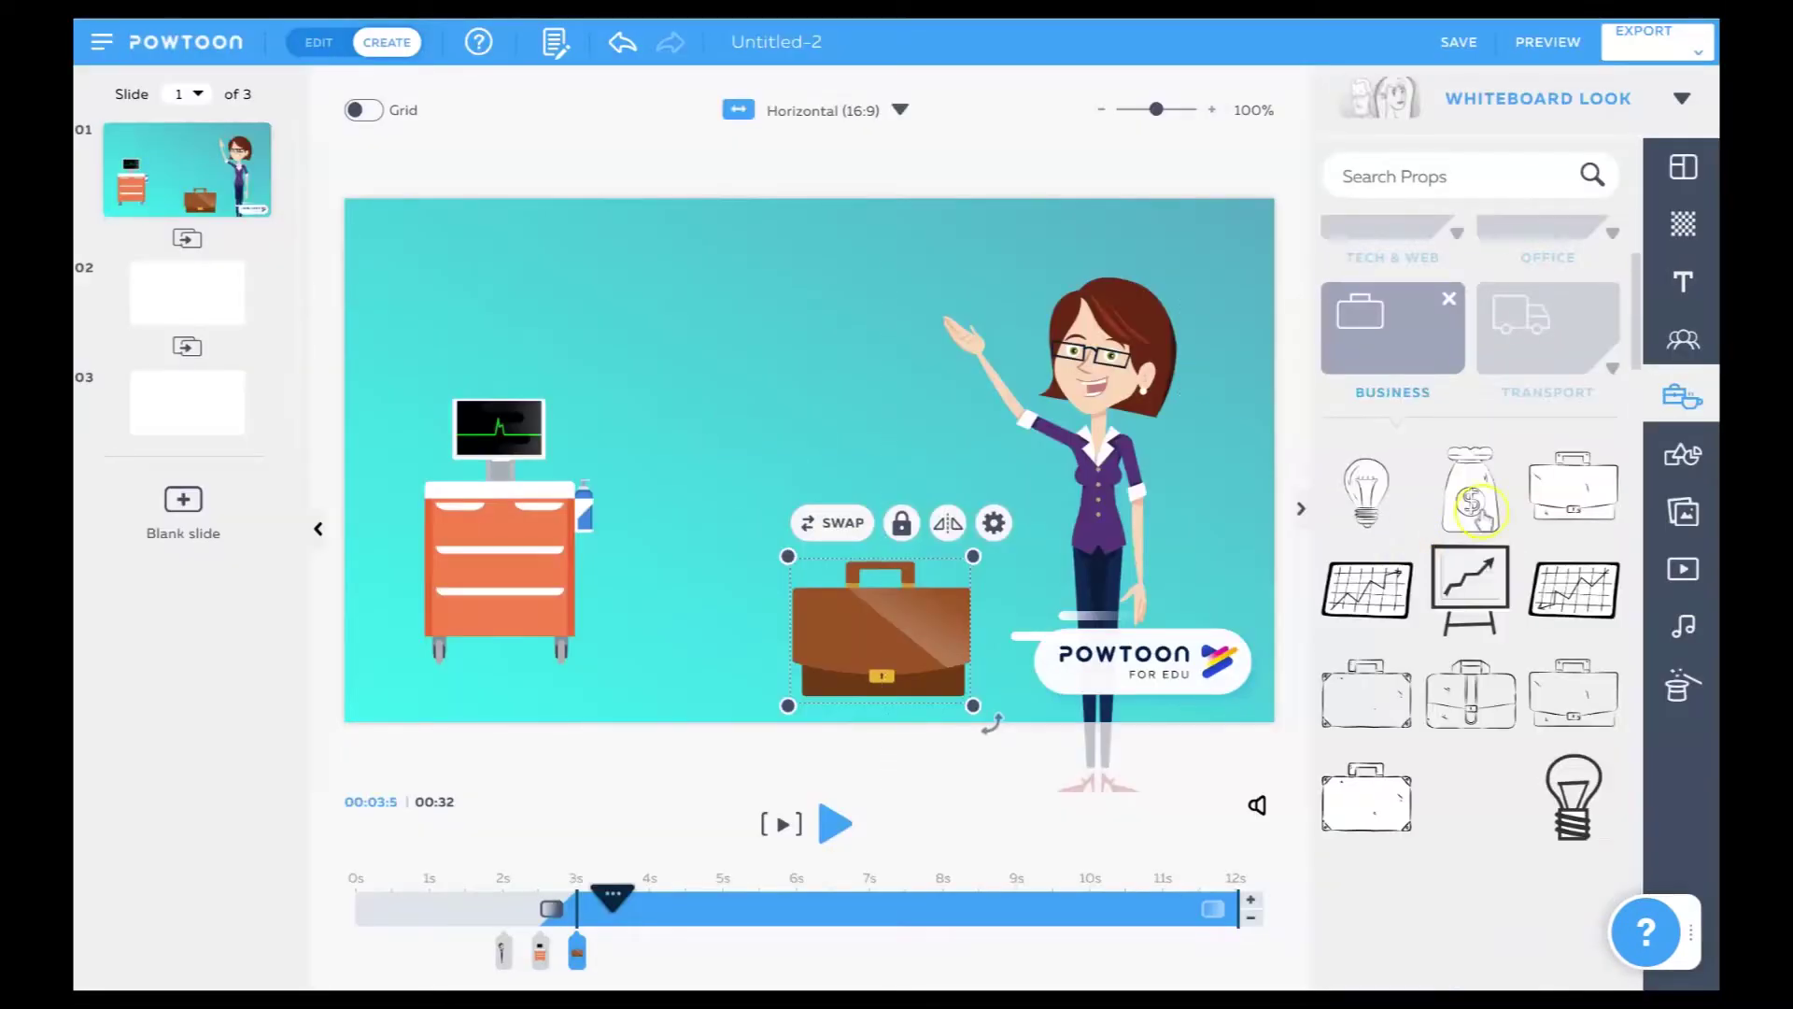
left_click(1561, 503)
left_click_drag(809, 473, 698, 643)
left_click(804, 522)
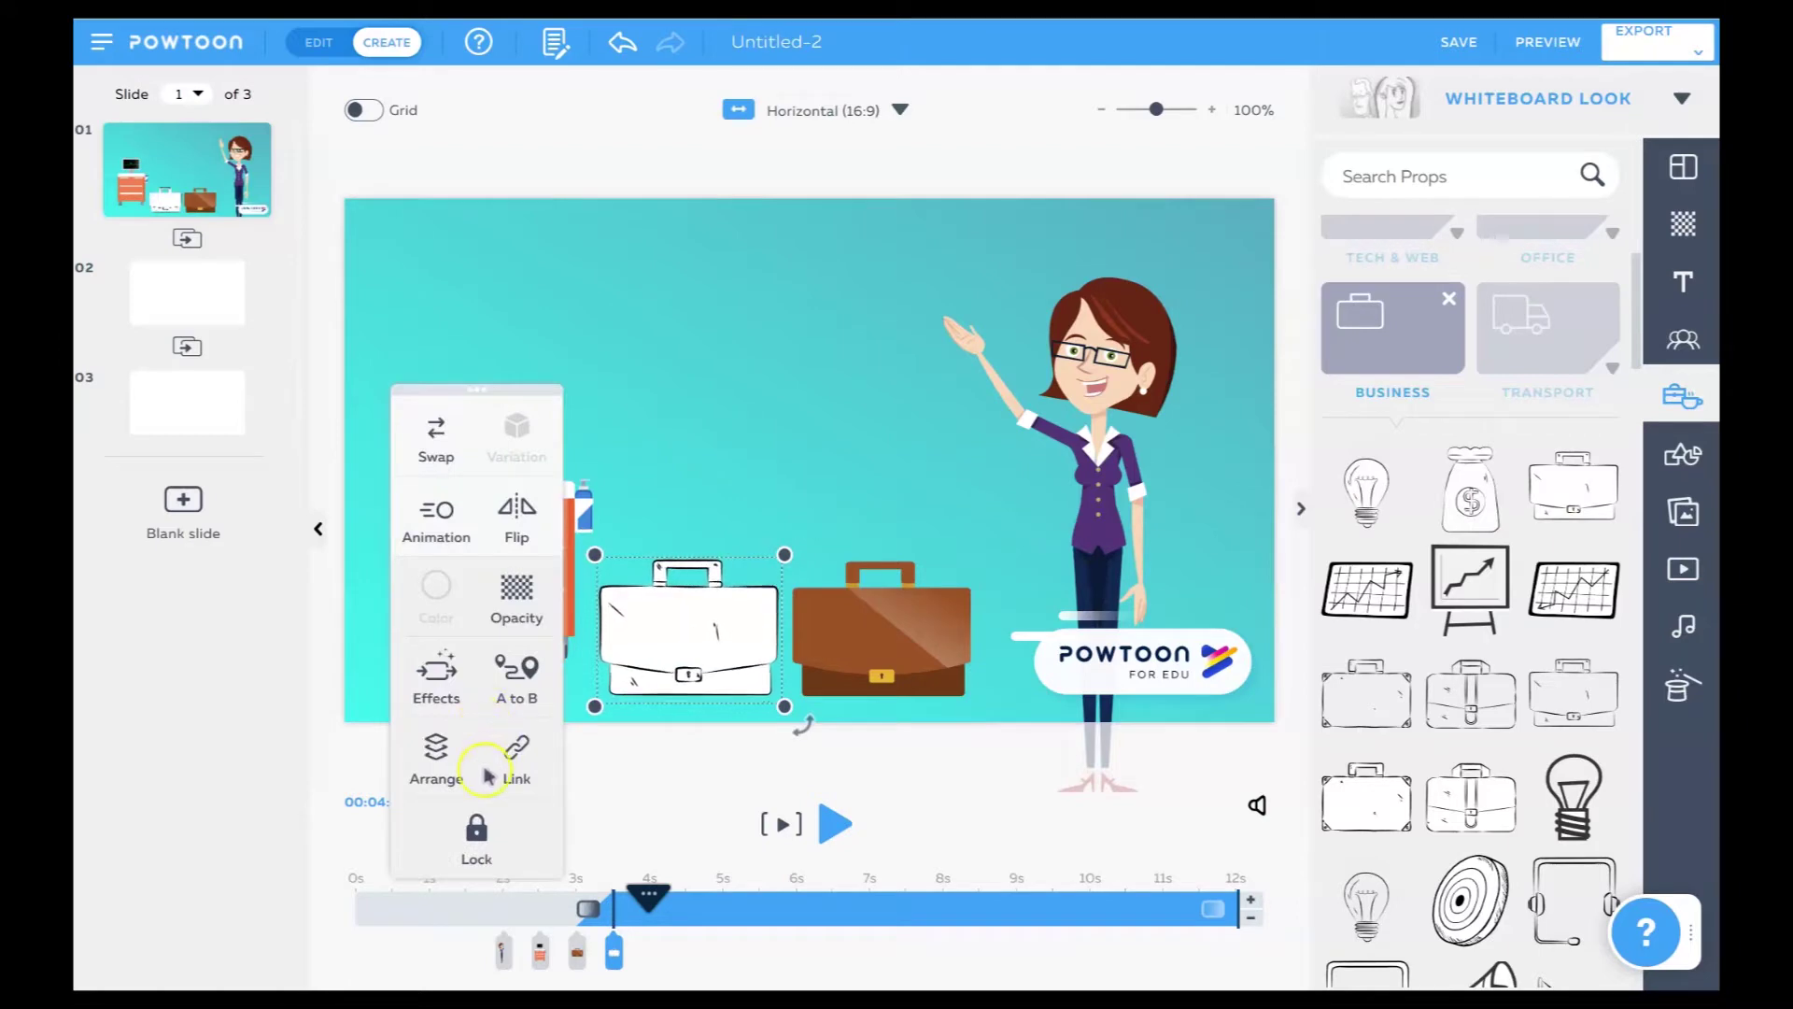
Place an outlined rounded rectangle from the Whiteboard look's basic shapes above the briefcases and try its variations.
left_click(454, 532)
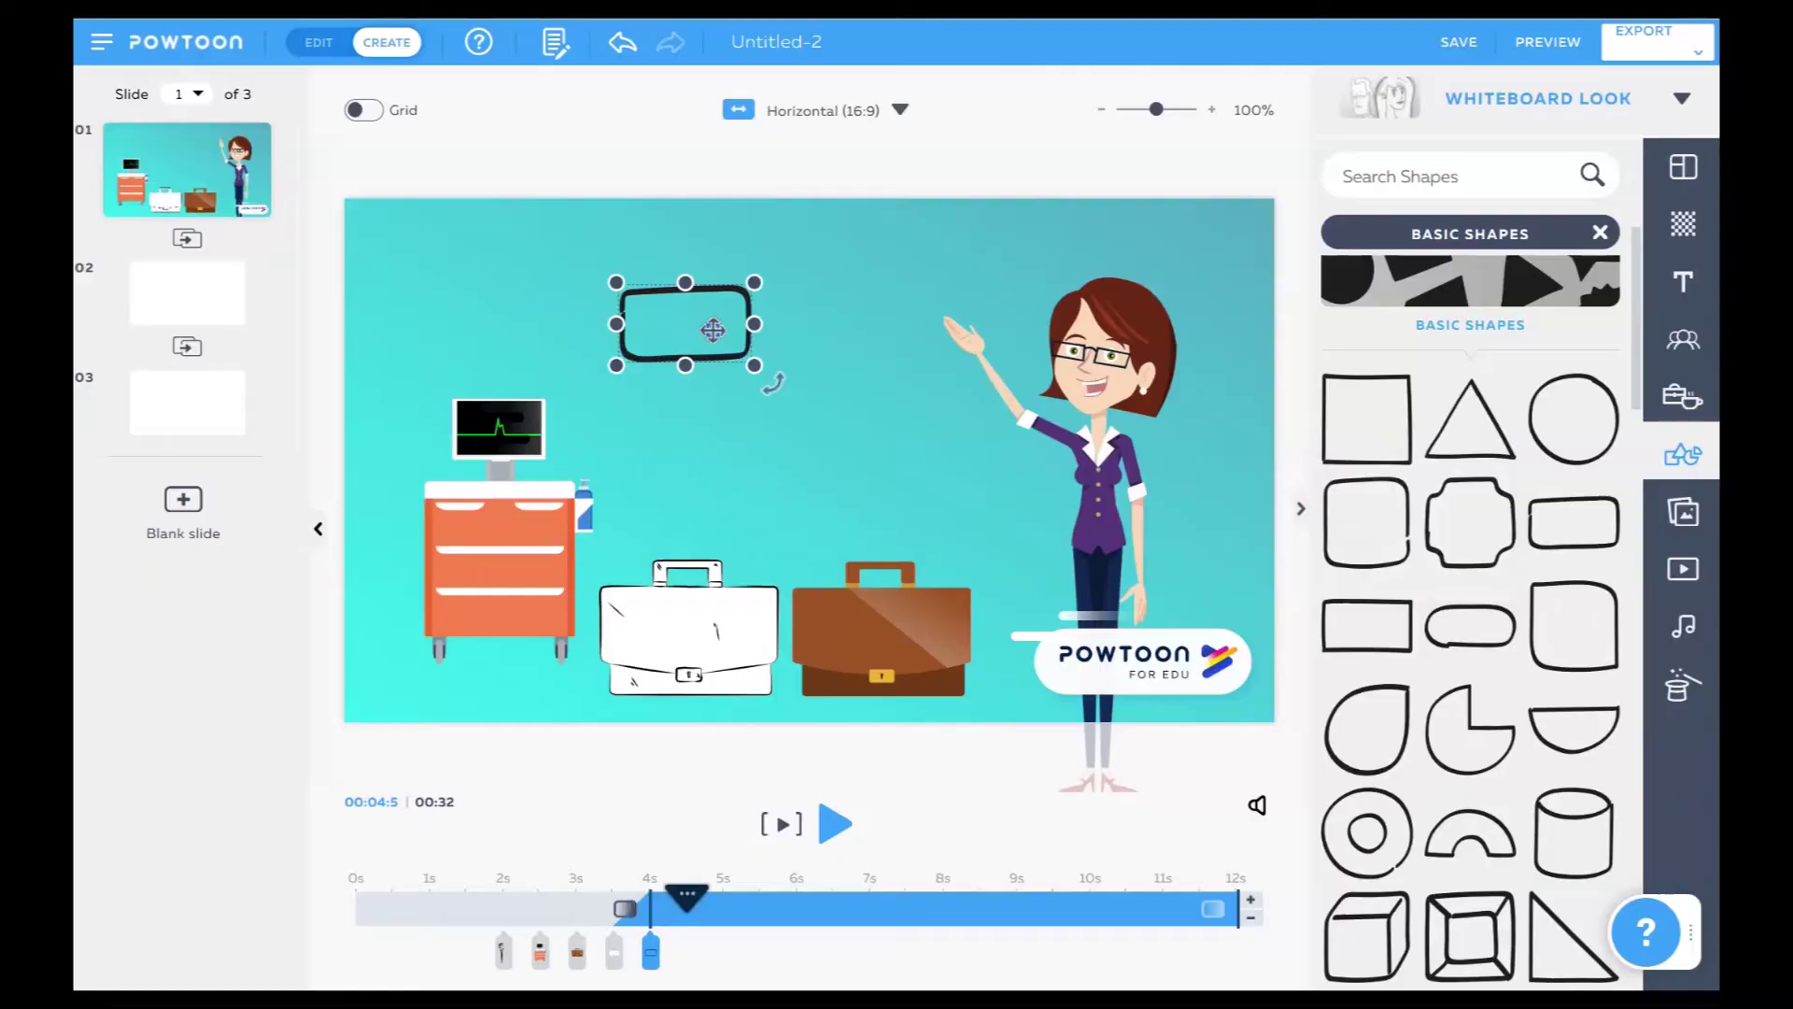
left_click(726, 364)
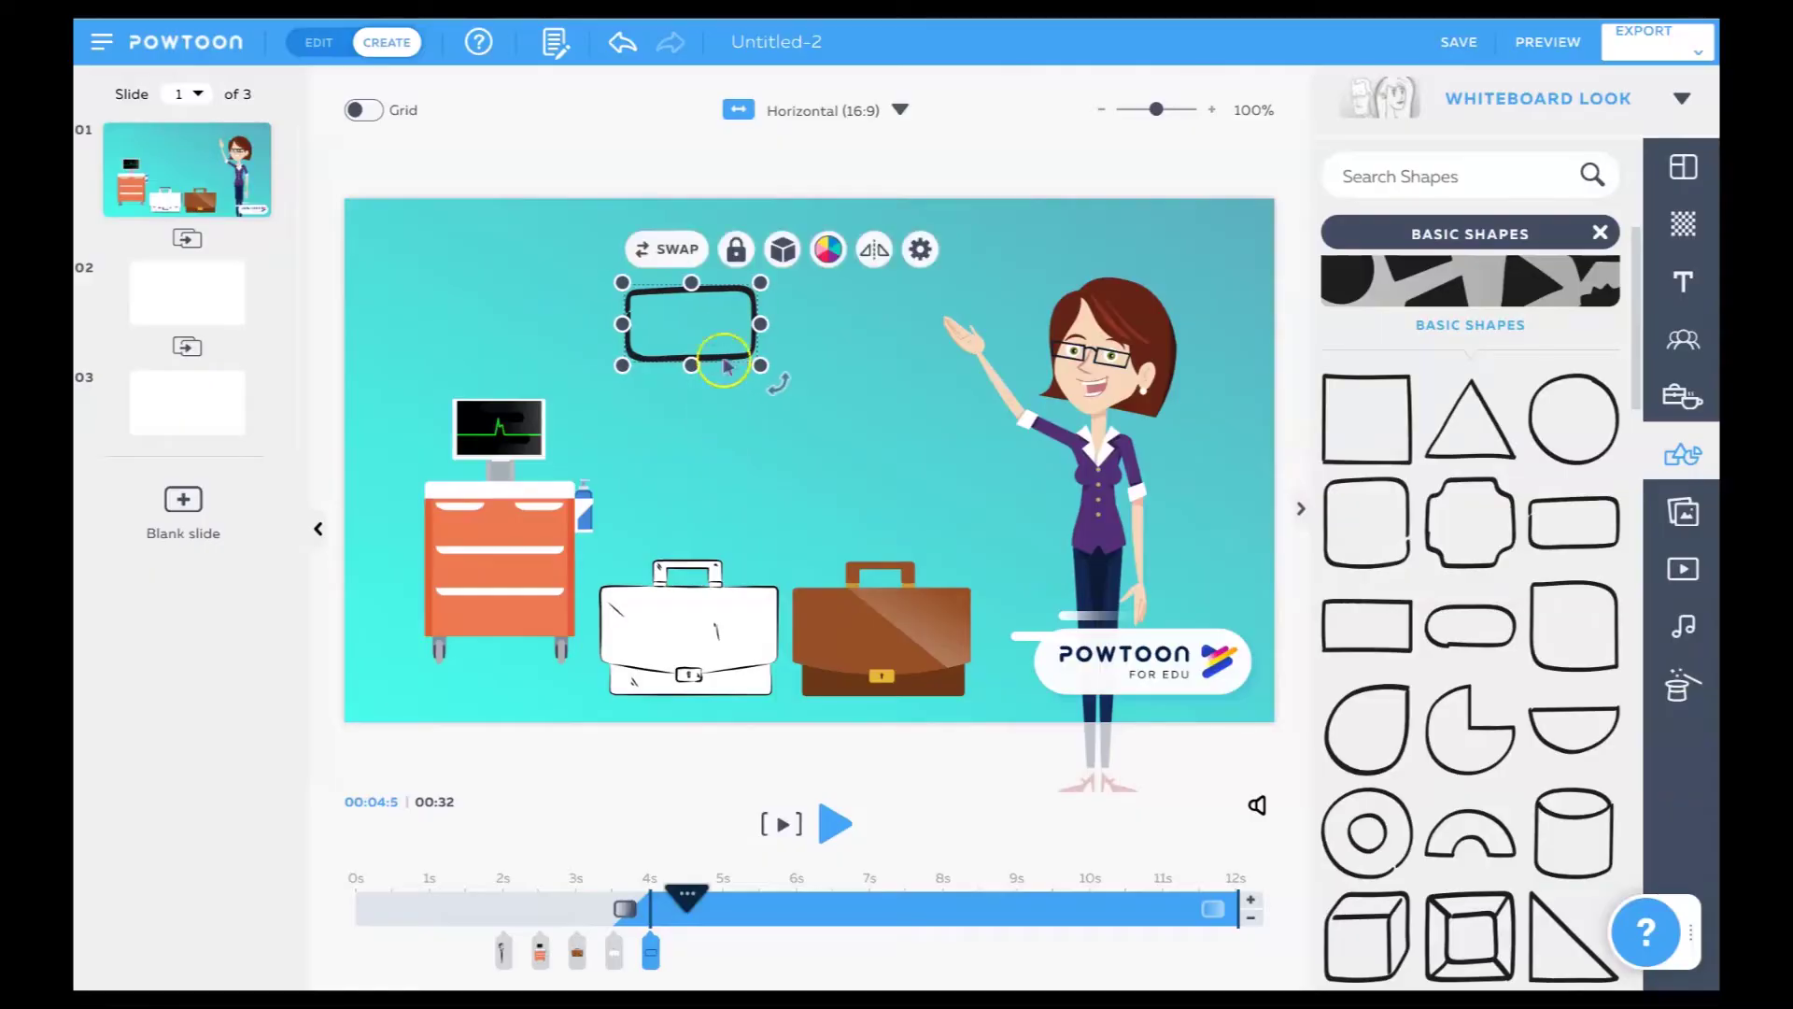
left_click(783, 252)
left_click(428, 385)
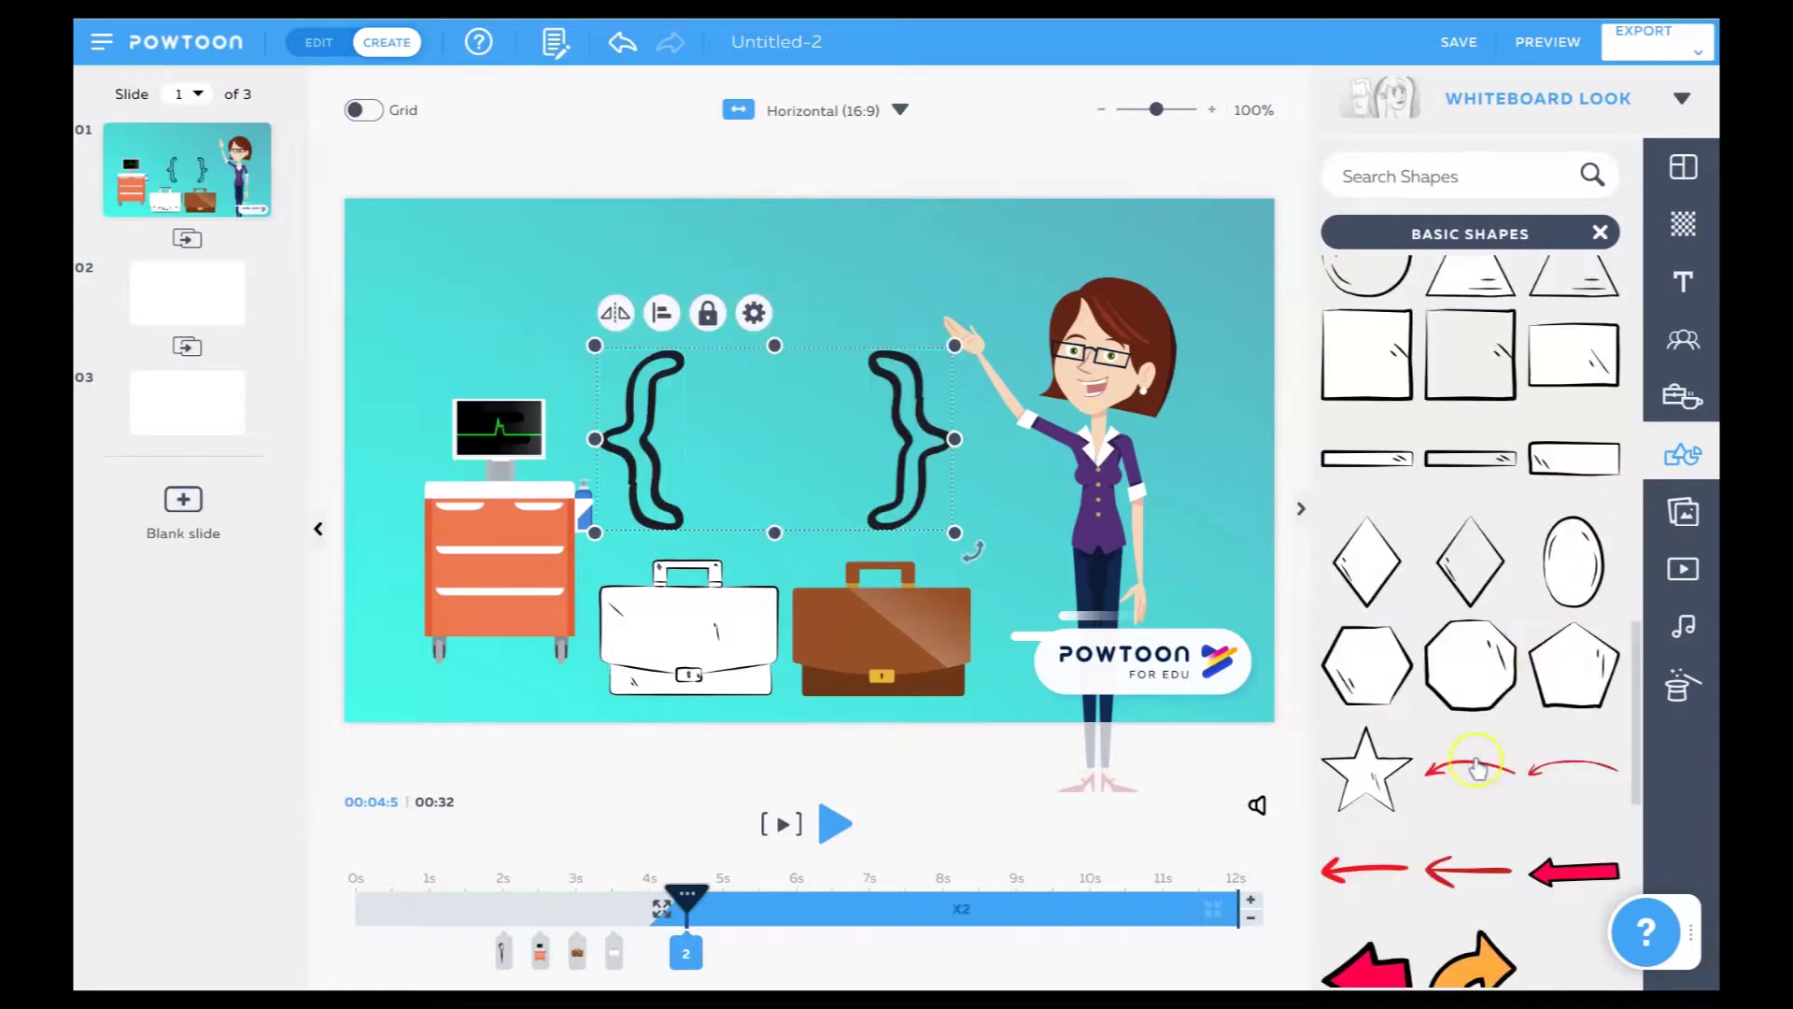
Add a thin red curved arrow from the basic shapes and a black folded arrow from the animated shapes near the slide's upper edge.
left_click(1476, 768)
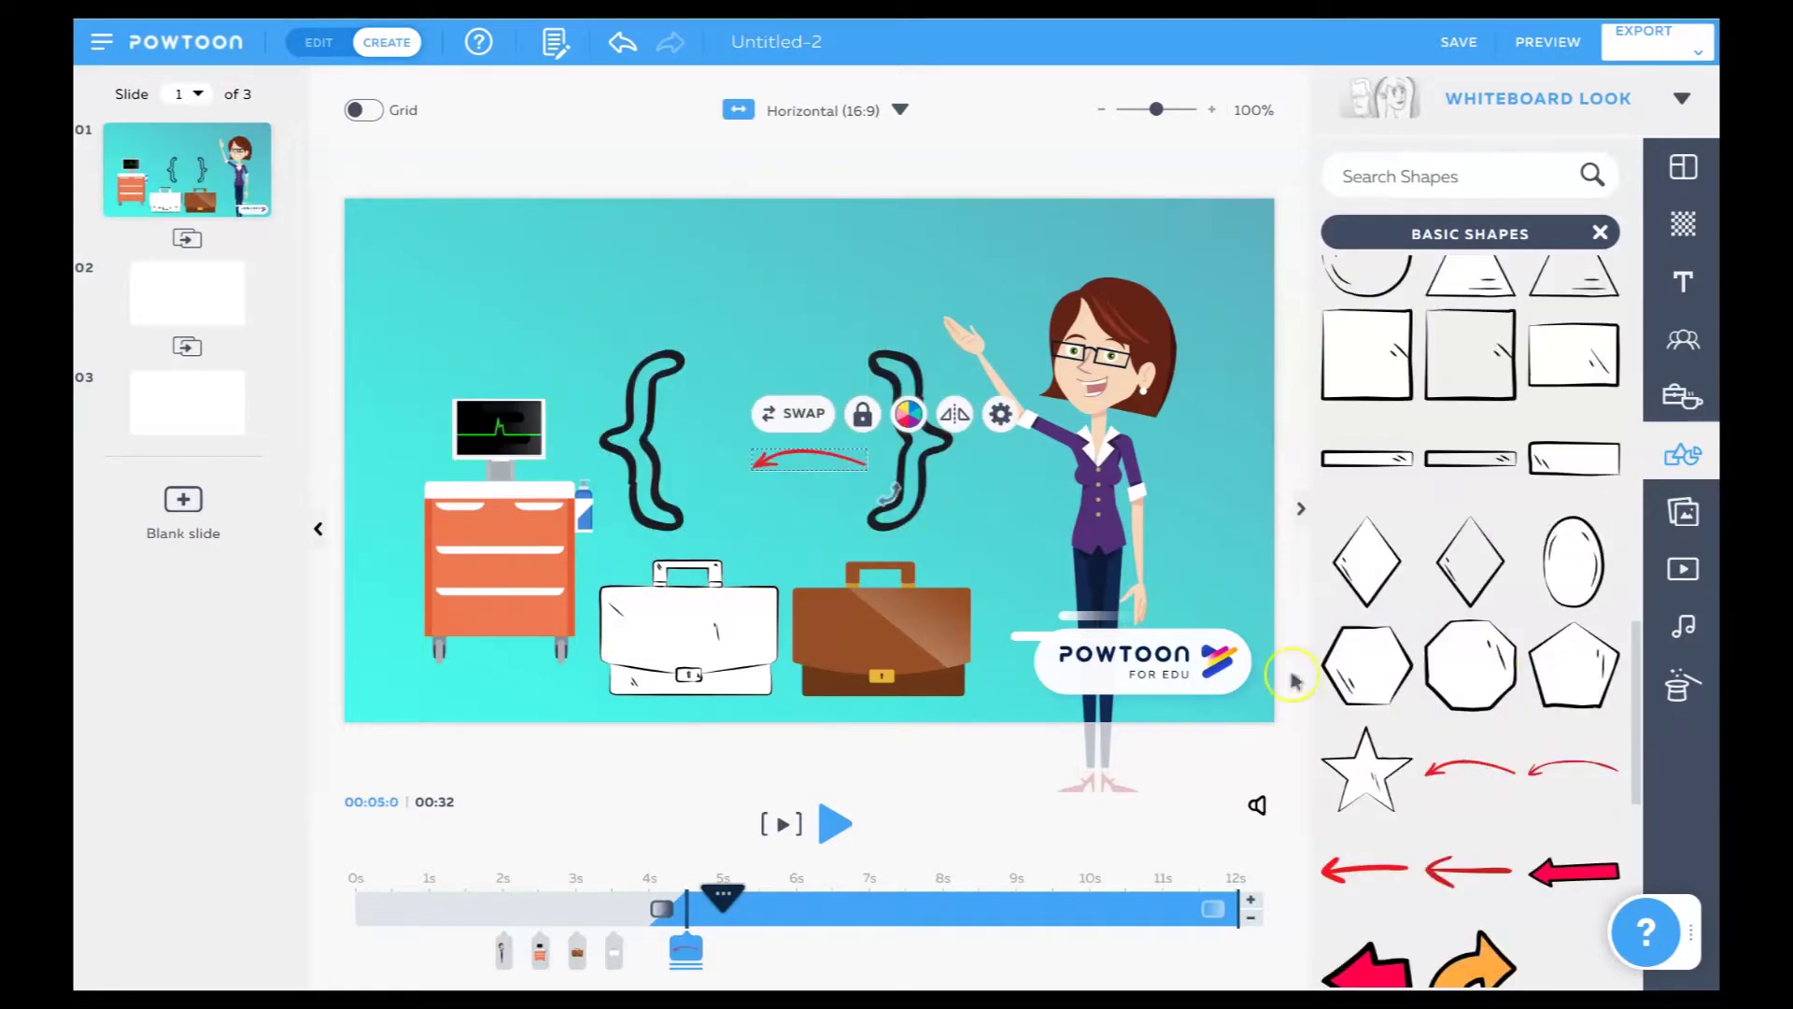
left_click_drag(792, 463, 844, 276)
scroll(1457, 803, "down", 10)
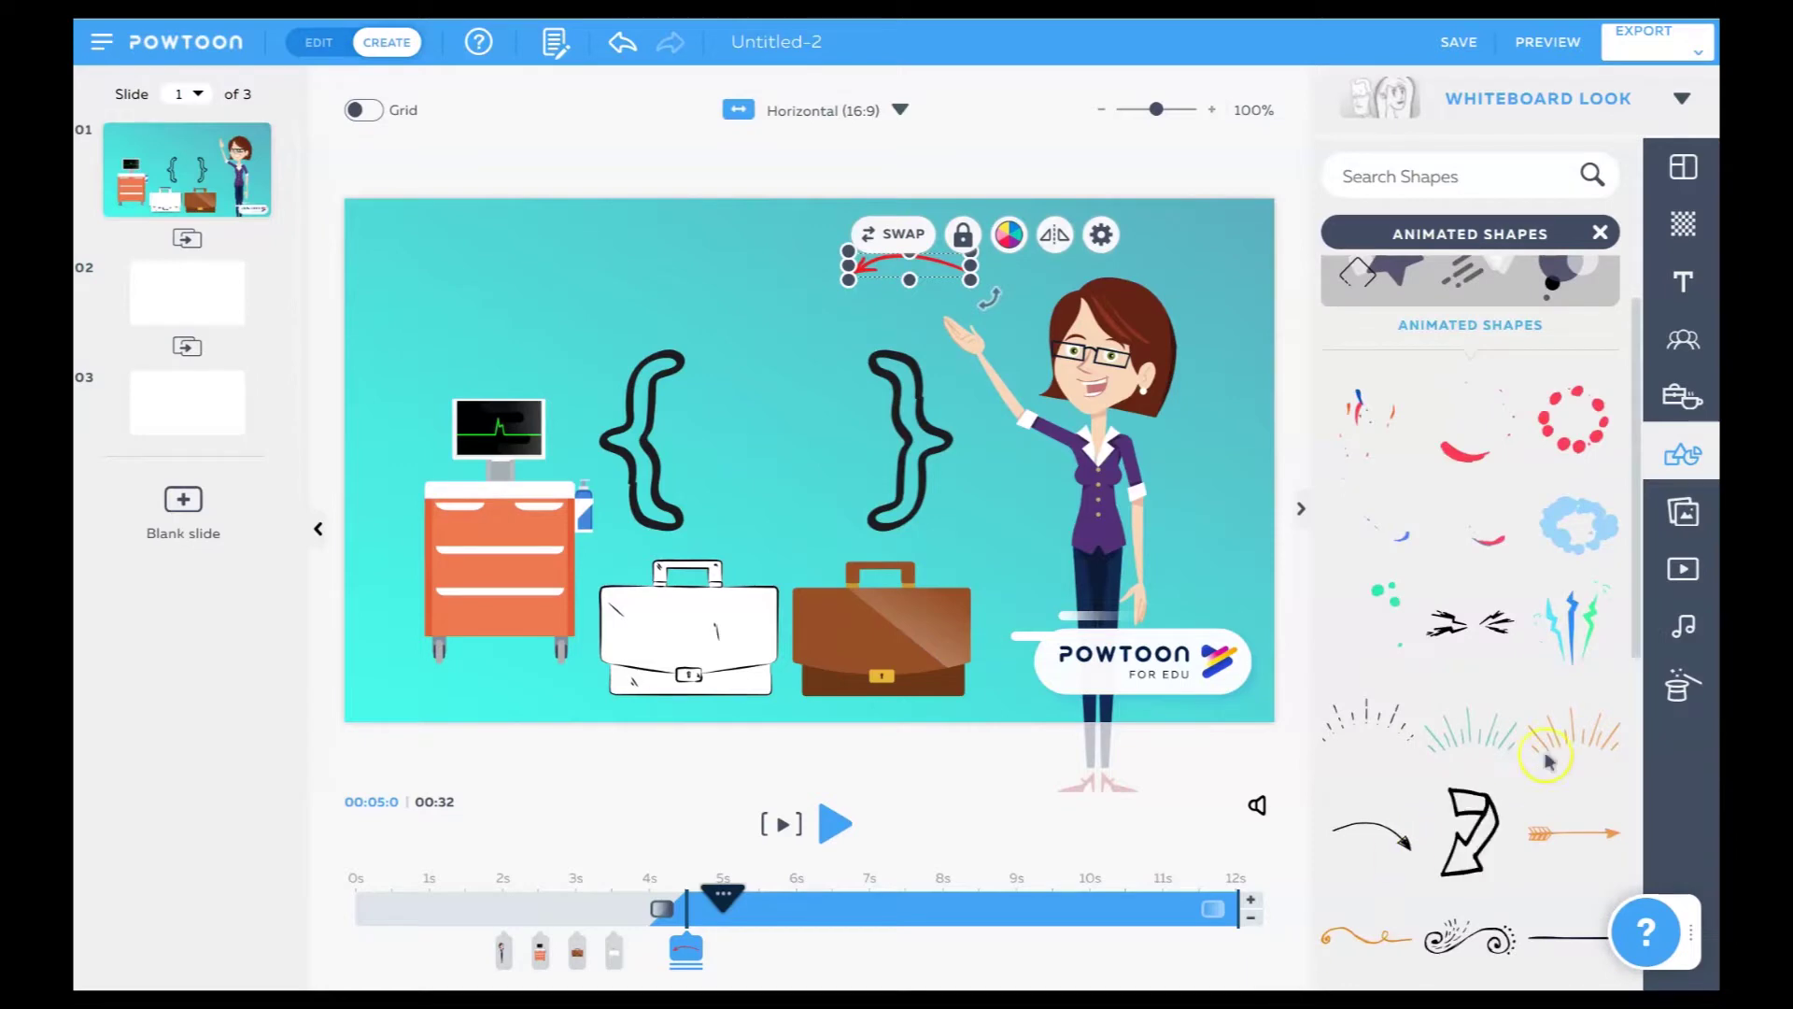
left_click(1476, 828)
left_click_drag(810, 460, 821, 248)
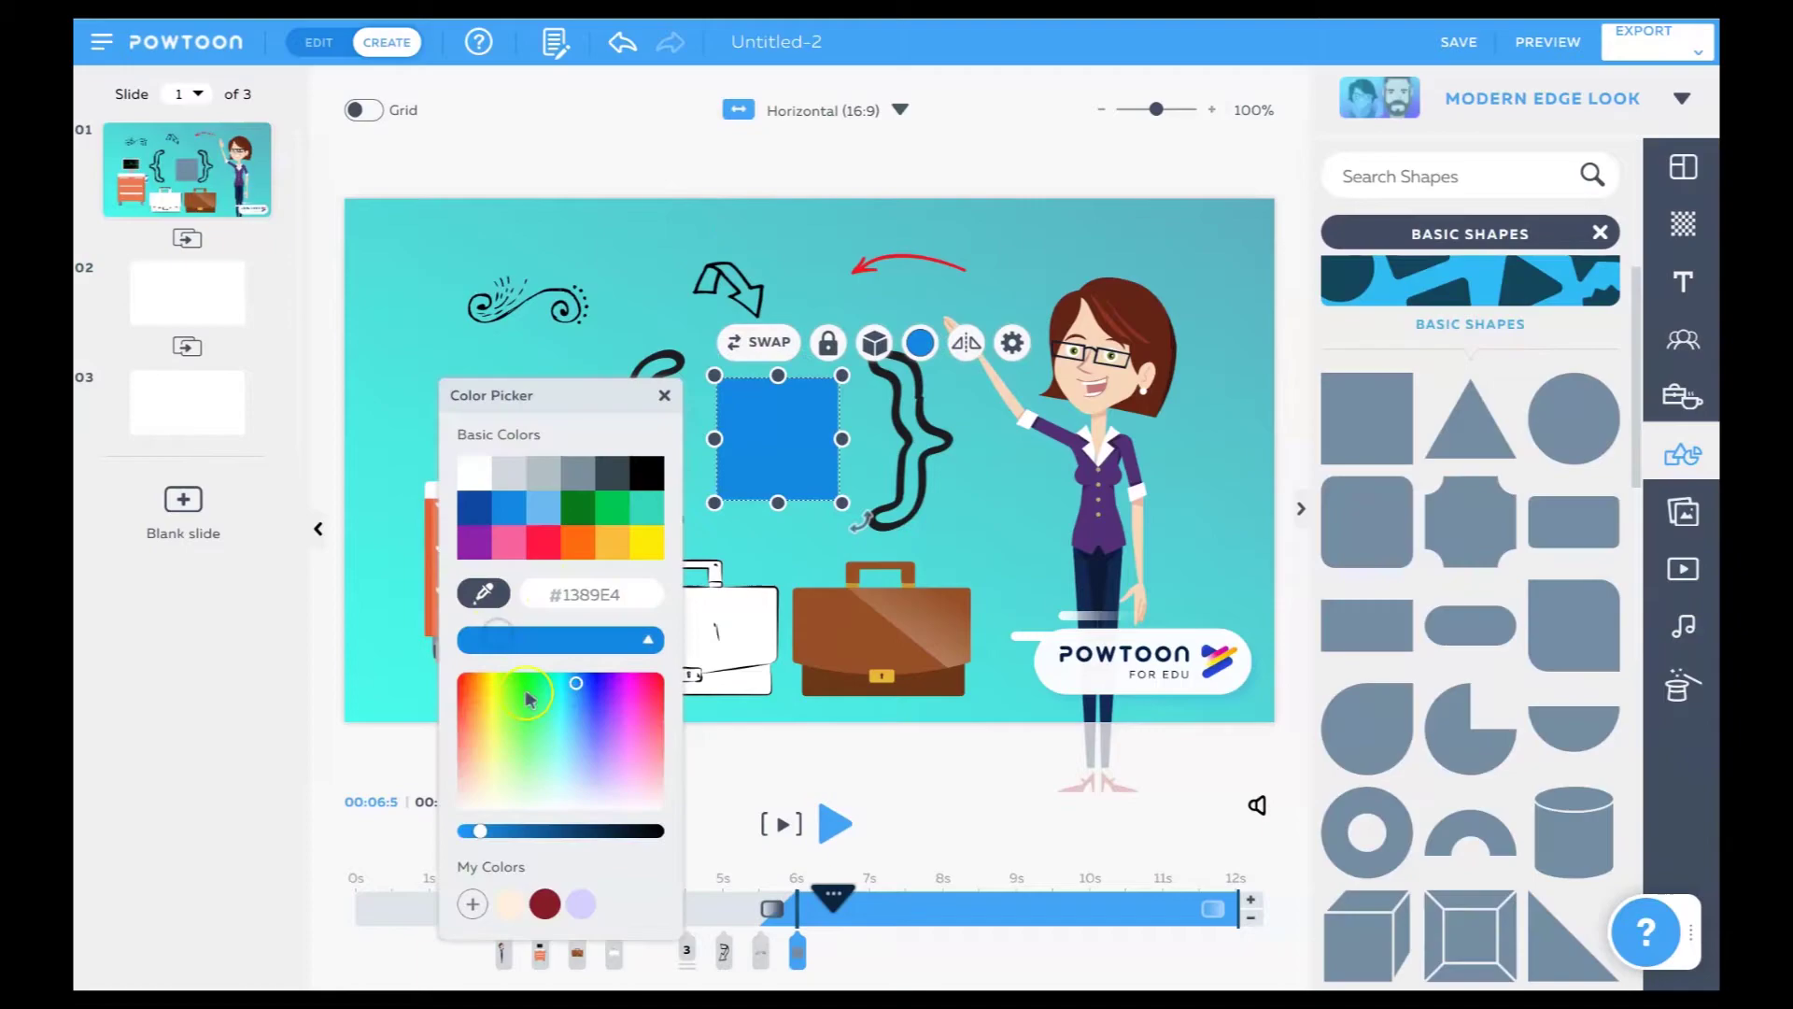
Try several fill colours on the Modern Edge square, including yellow-green #CCFF4A.
left_click(537, 711)
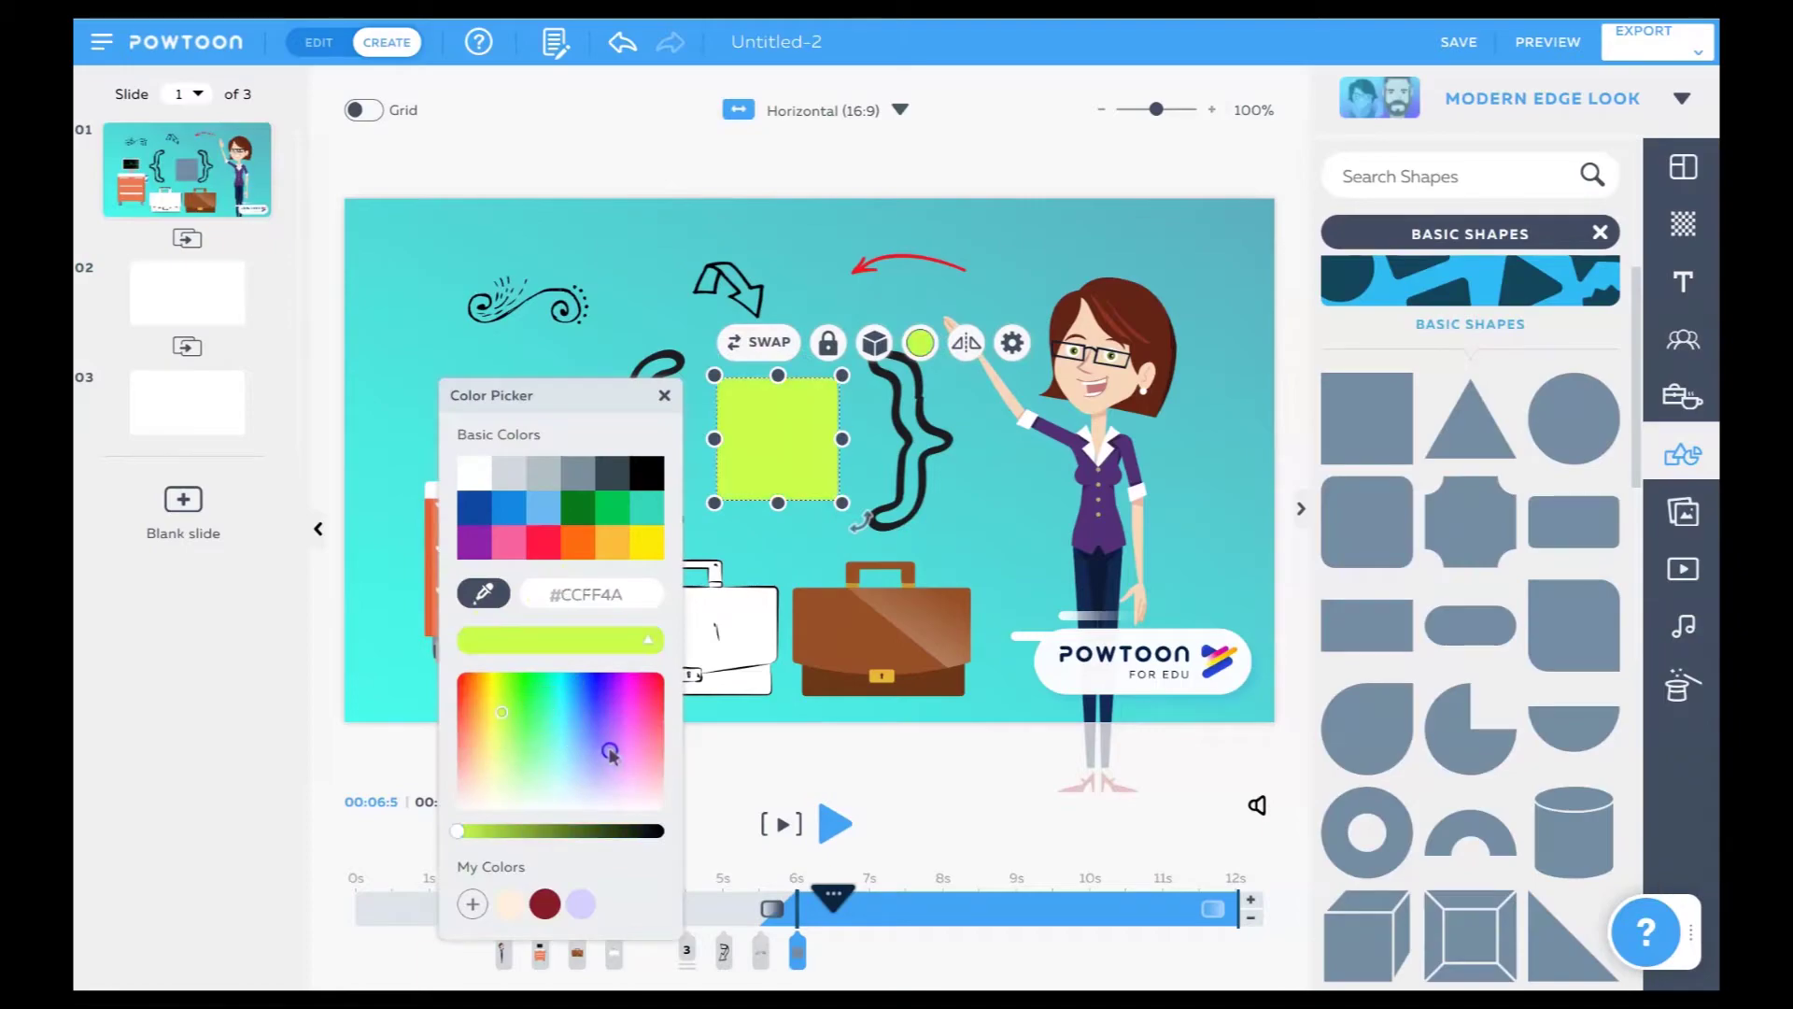
left_click(643, 726)
left_click(652, 747)
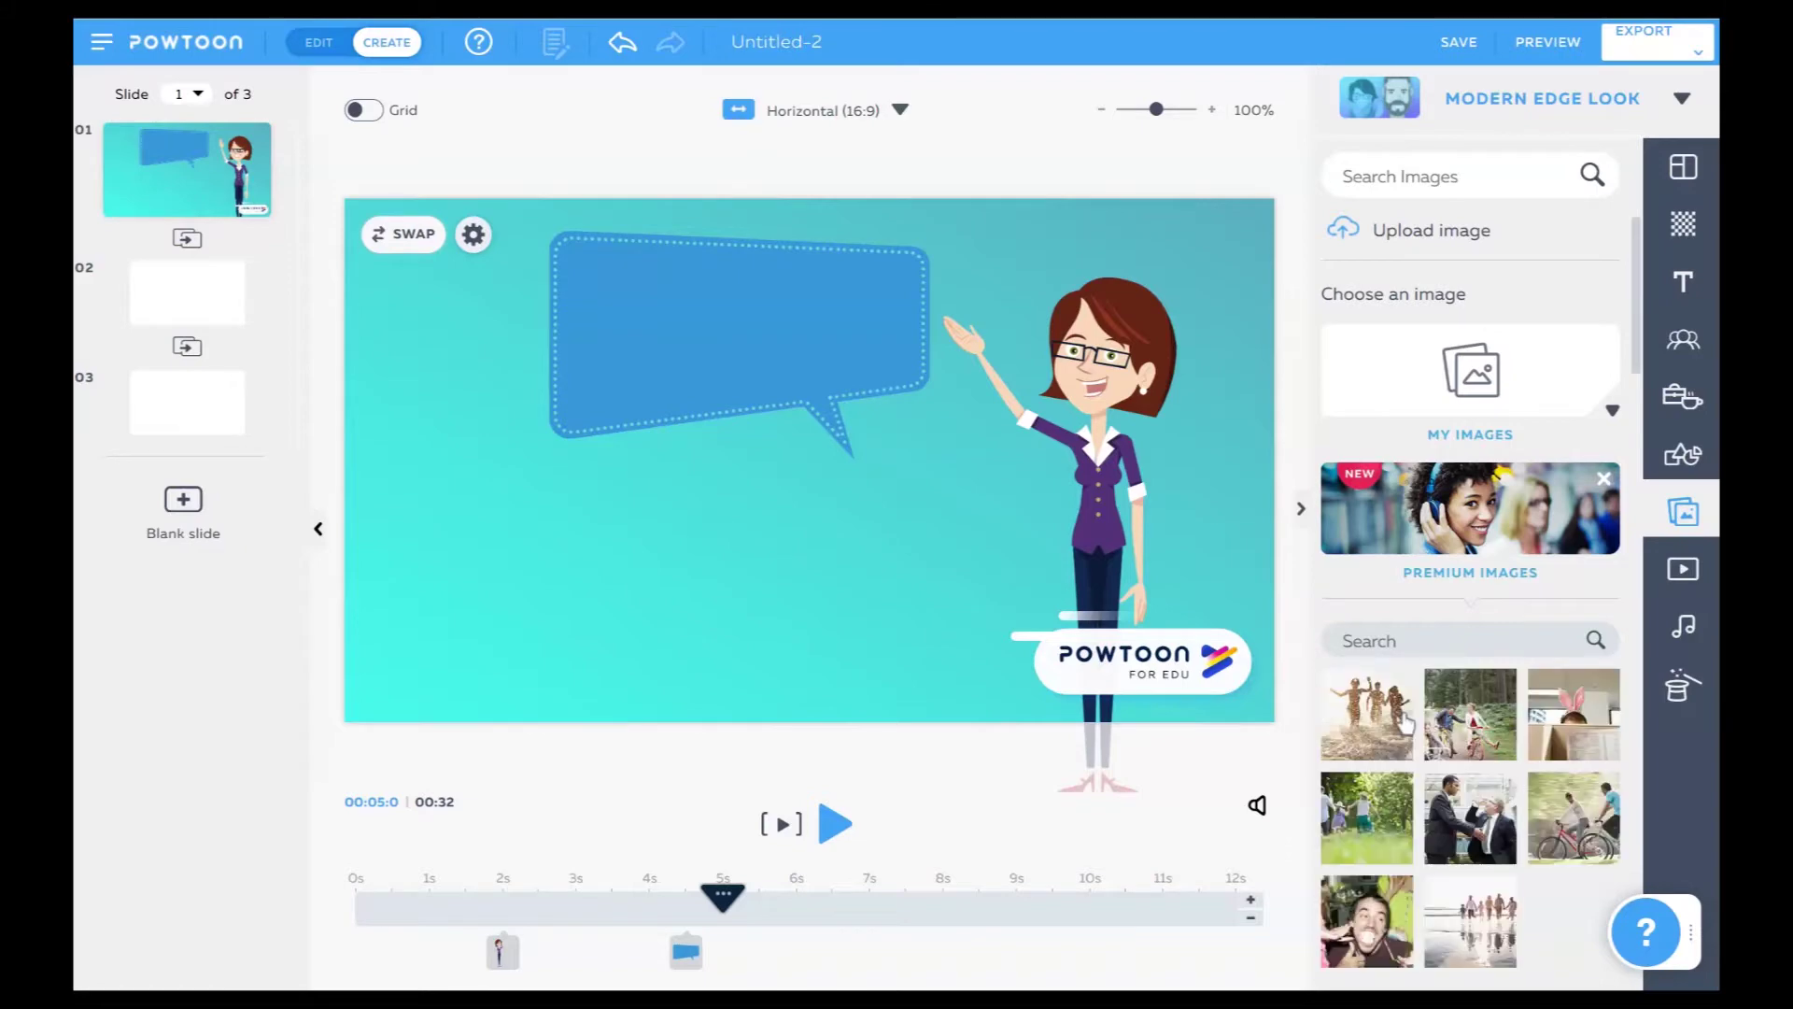
Add the premium photo of two golfers, shrink it into the slide's lower left area, and delete it.
scroll(1406, 723, "down", 5)
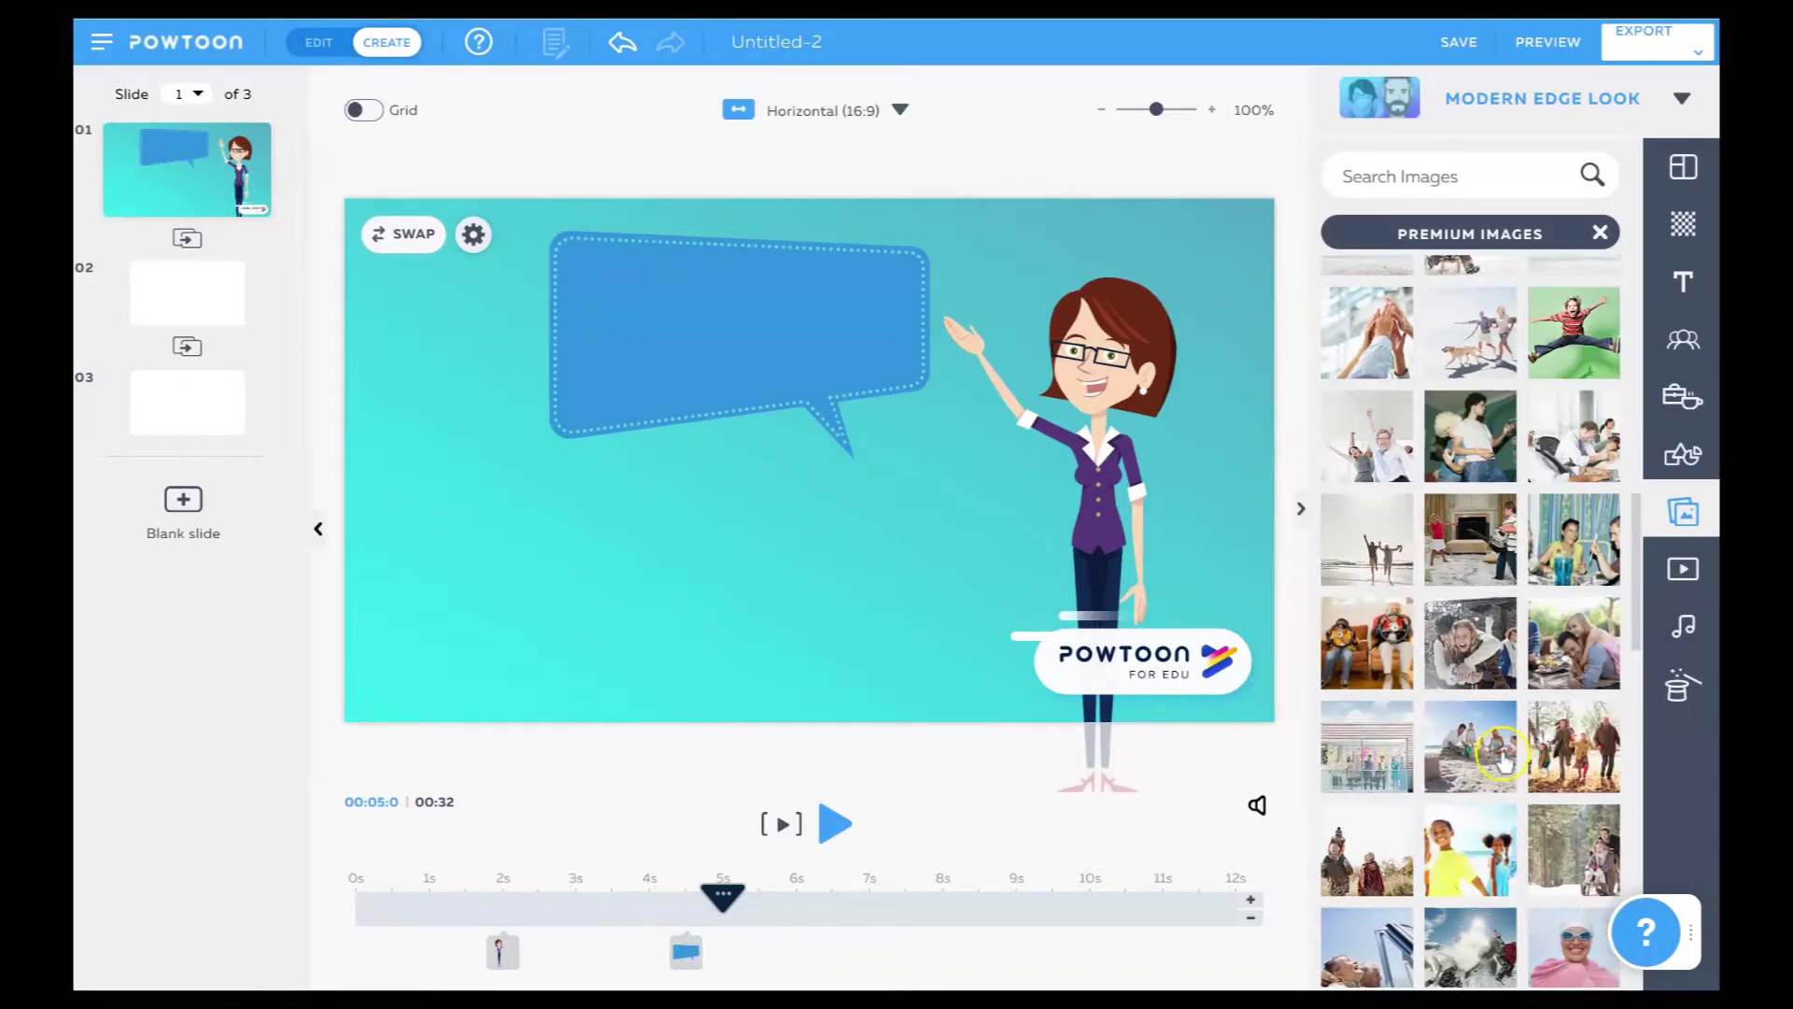
left_click(1504, 762)
left_click_drag(414, 196, 787, 505)
left_click_drag(871, 605, 471, 587)
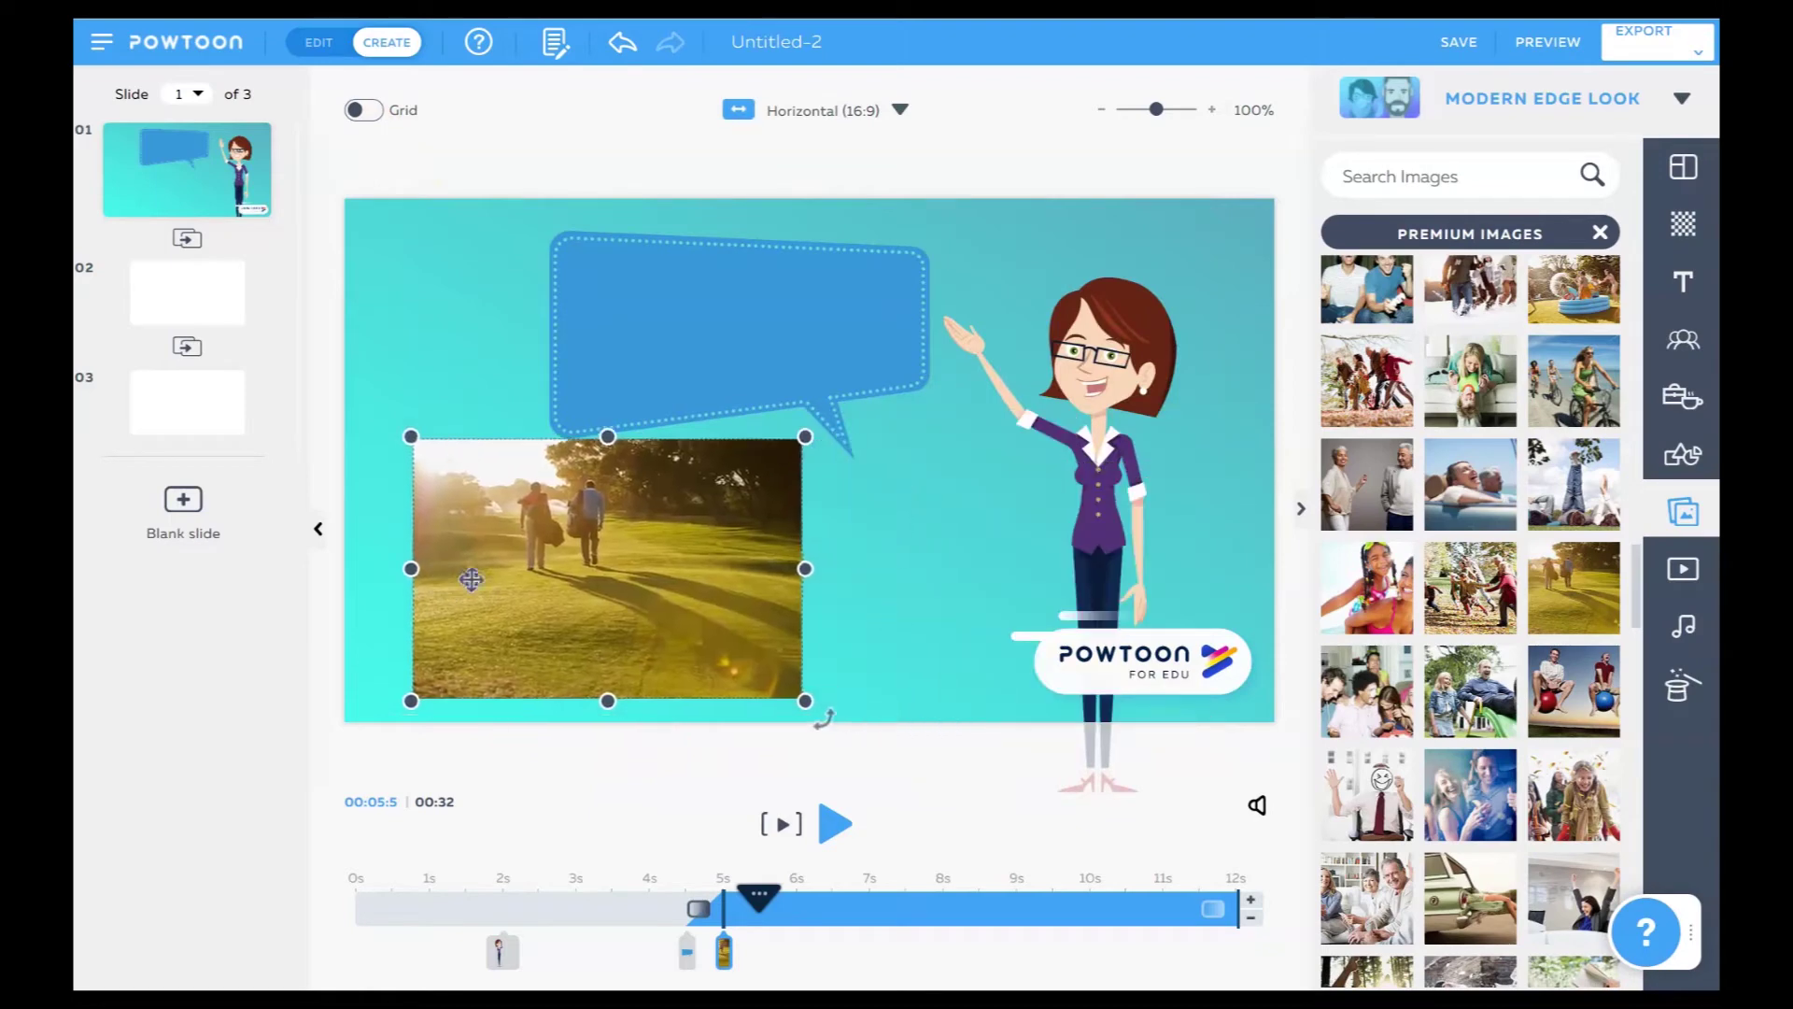
key("Delete")
Add the laptop image frame from the Tech & Web props, fill it with the golfers photo, and move it below the speech bubble.
left_click(1683, 397)
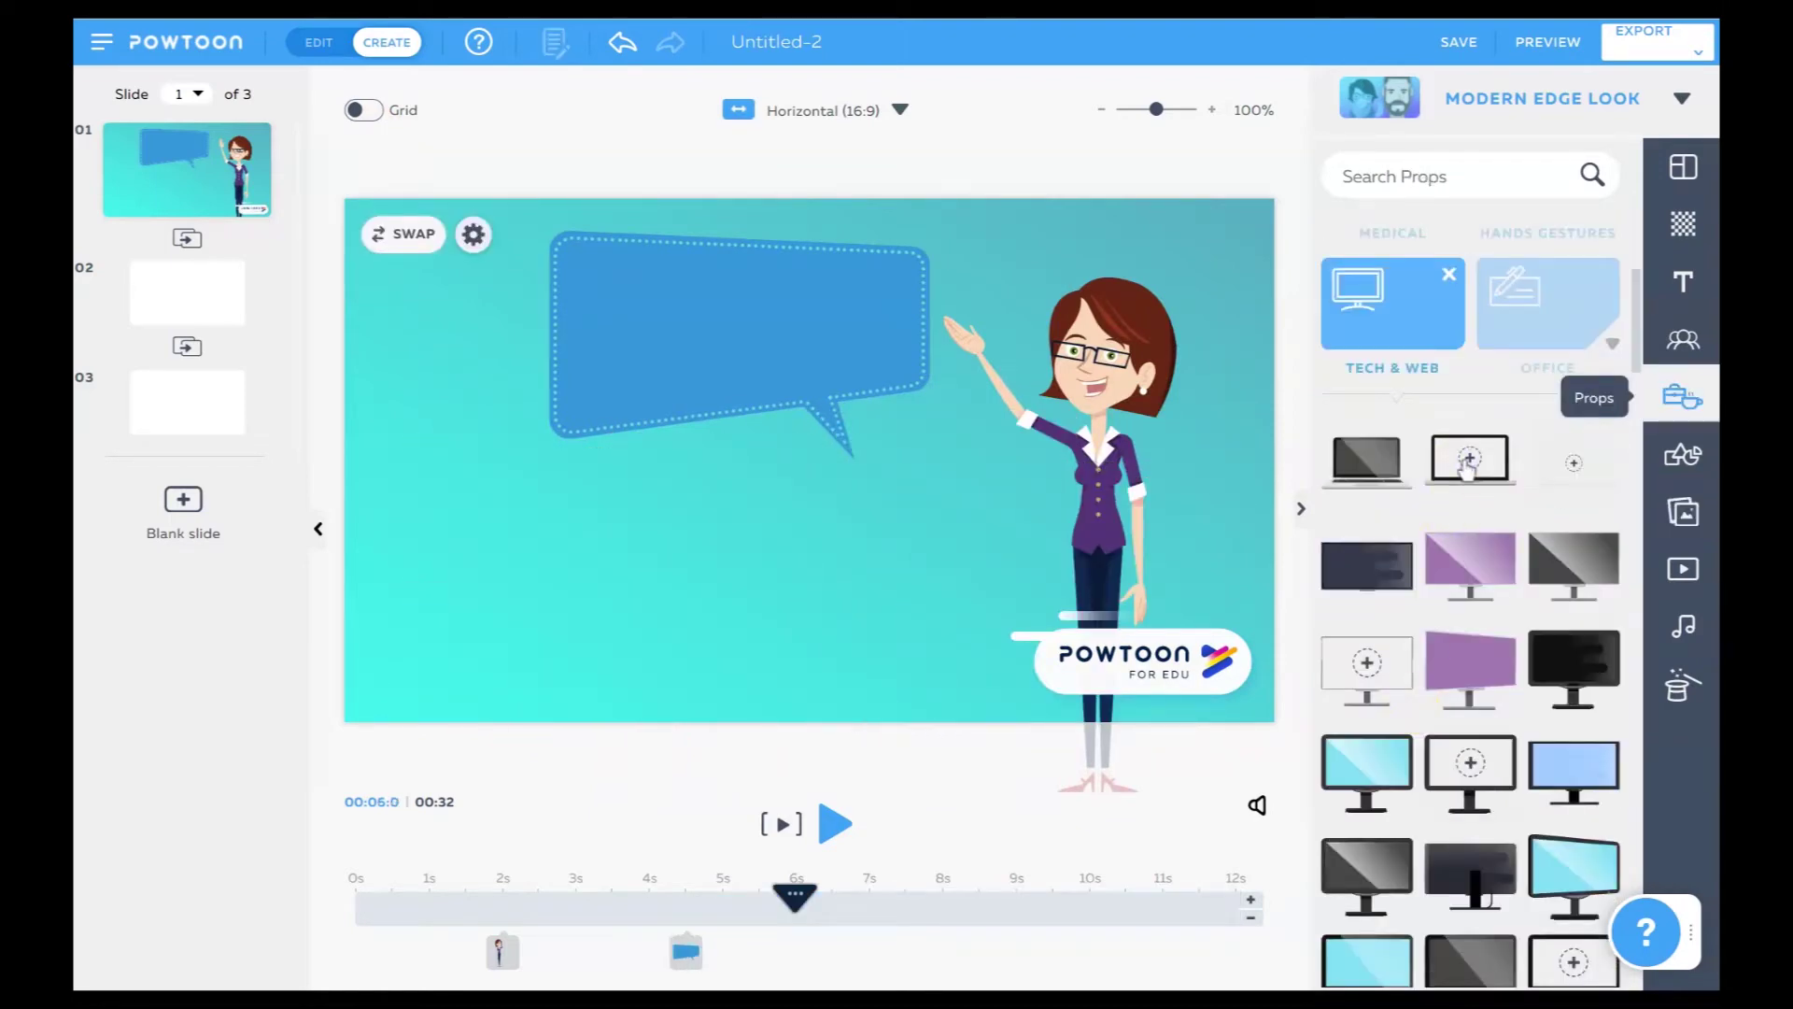
left_click(1468, 462)
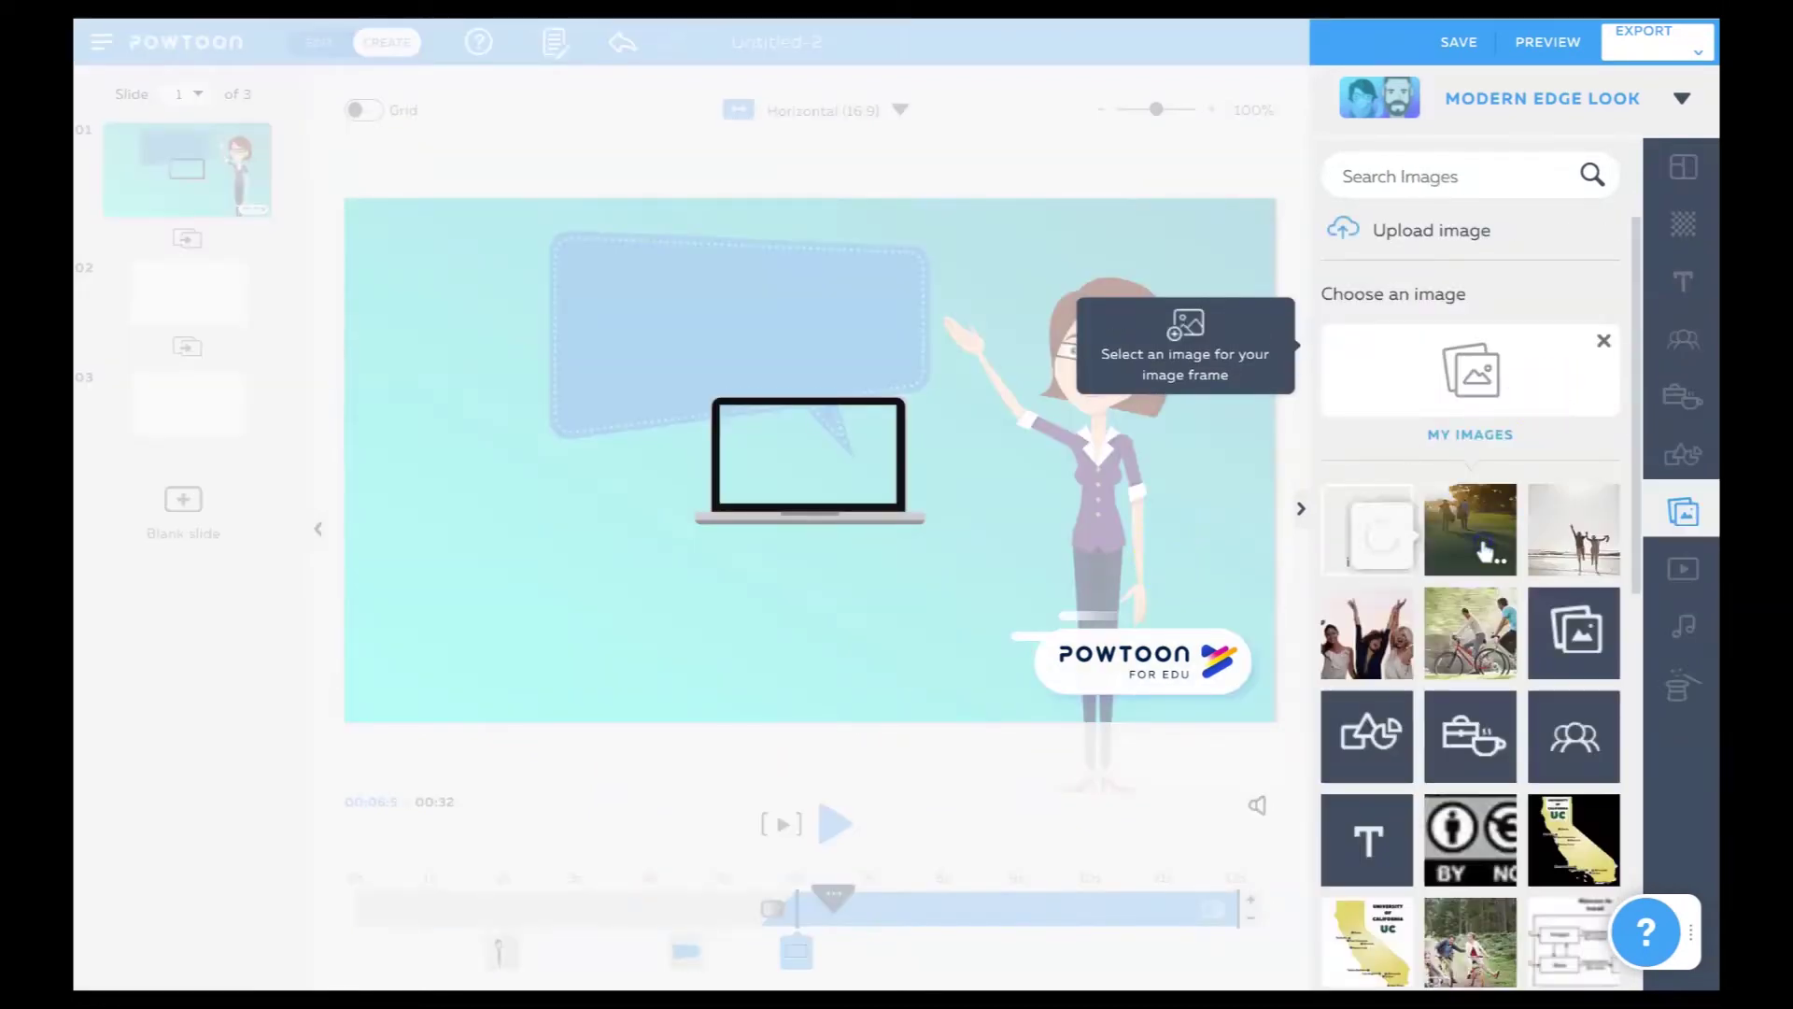
left_click(1470, 528)
left_click_drag(857, 523, 826, 607)
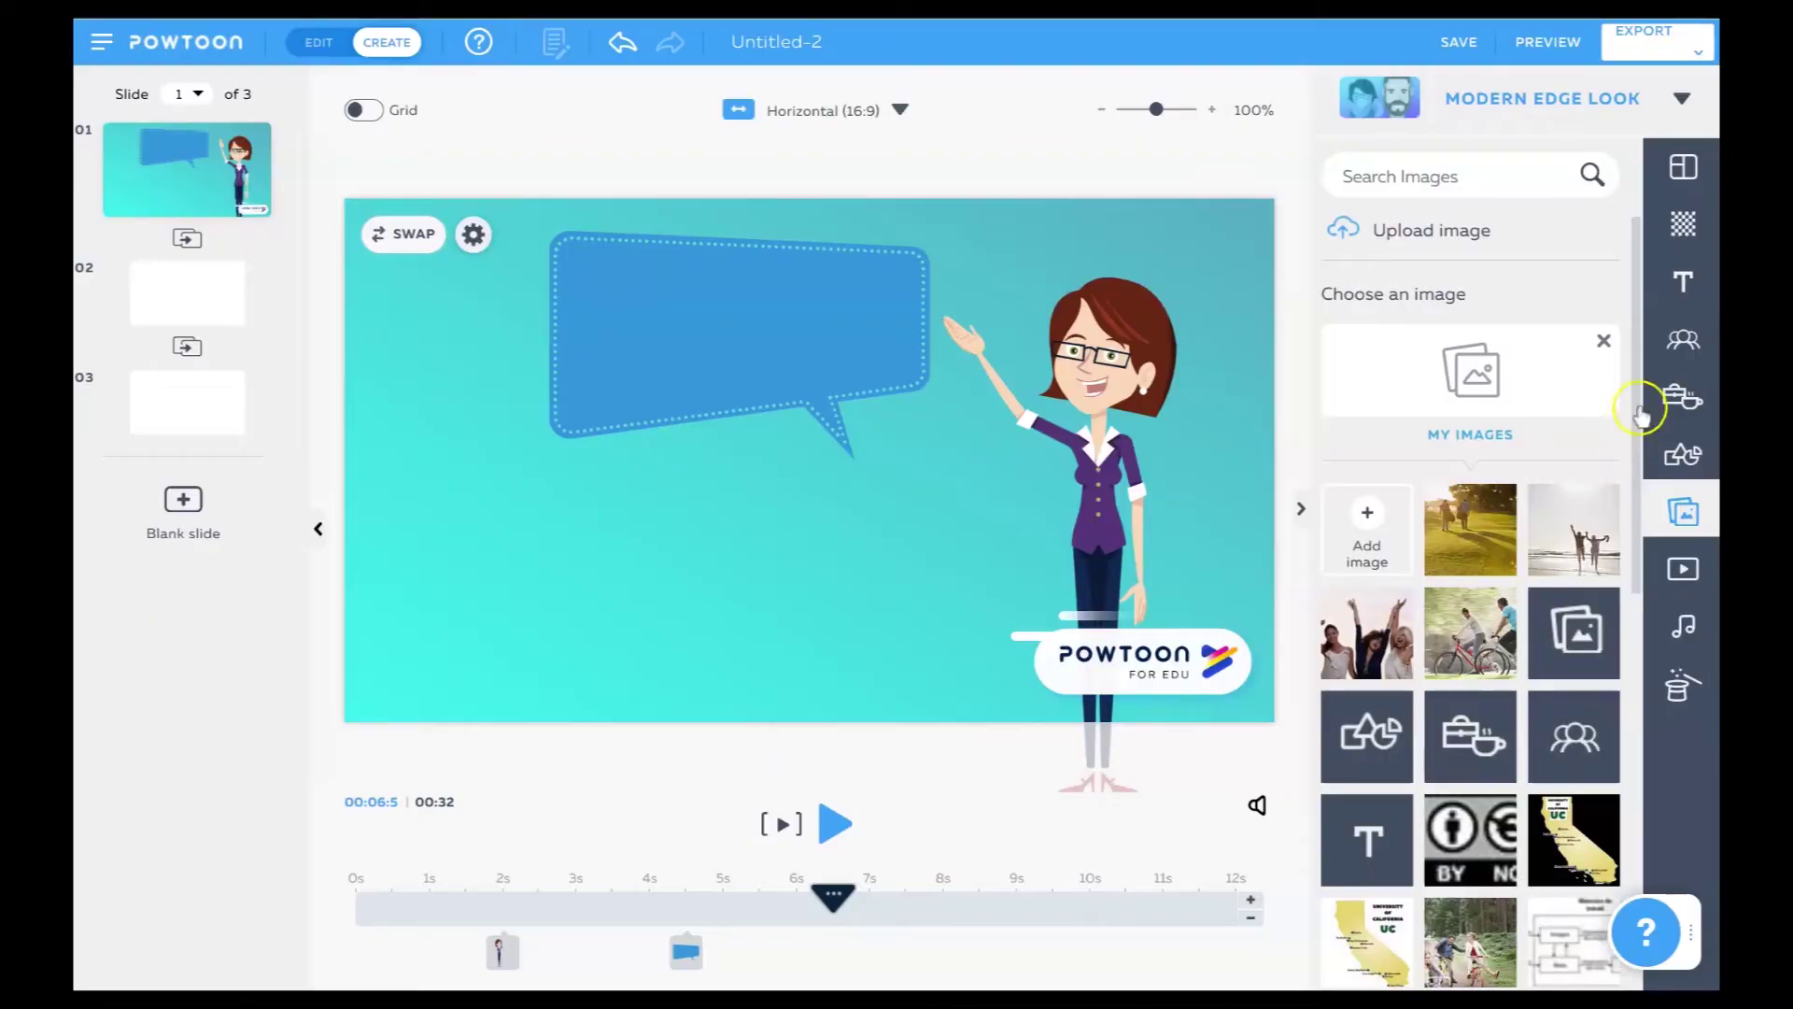
Add a title text inside the blue speech bubble and colour it white (#FFFFFF).
left_click(1692, 283)
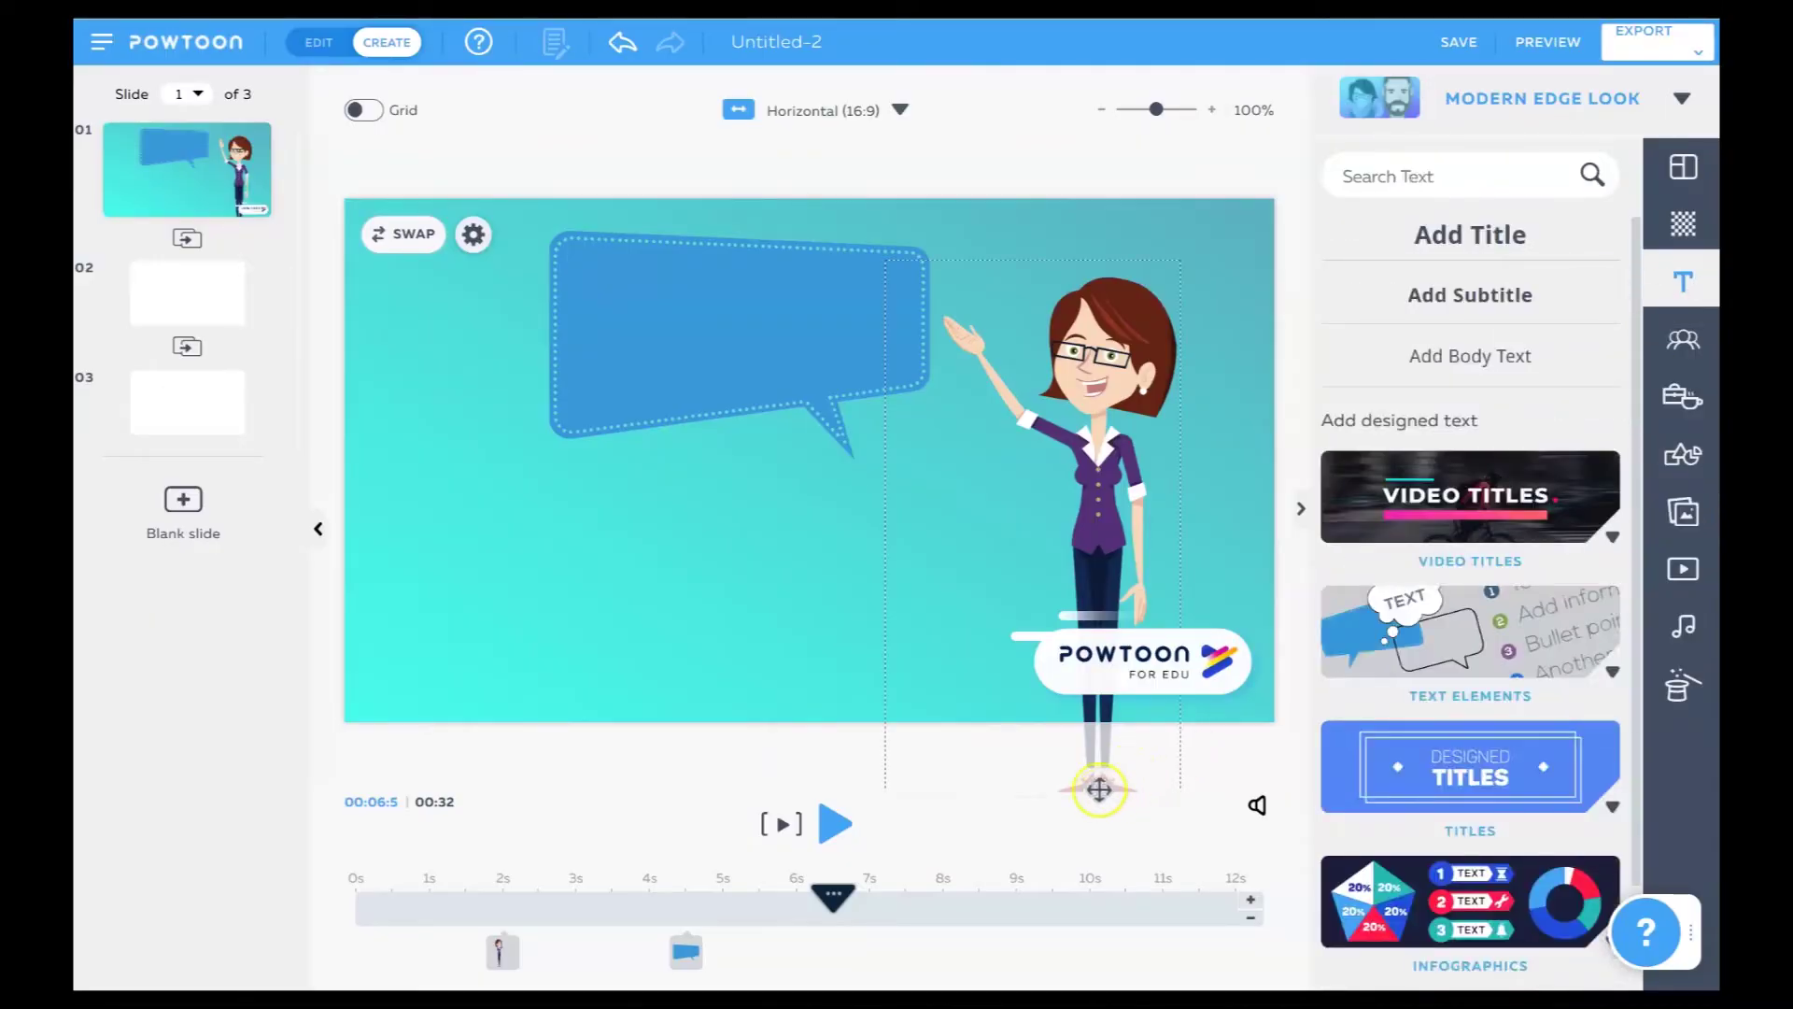
left_click(1461, 233)
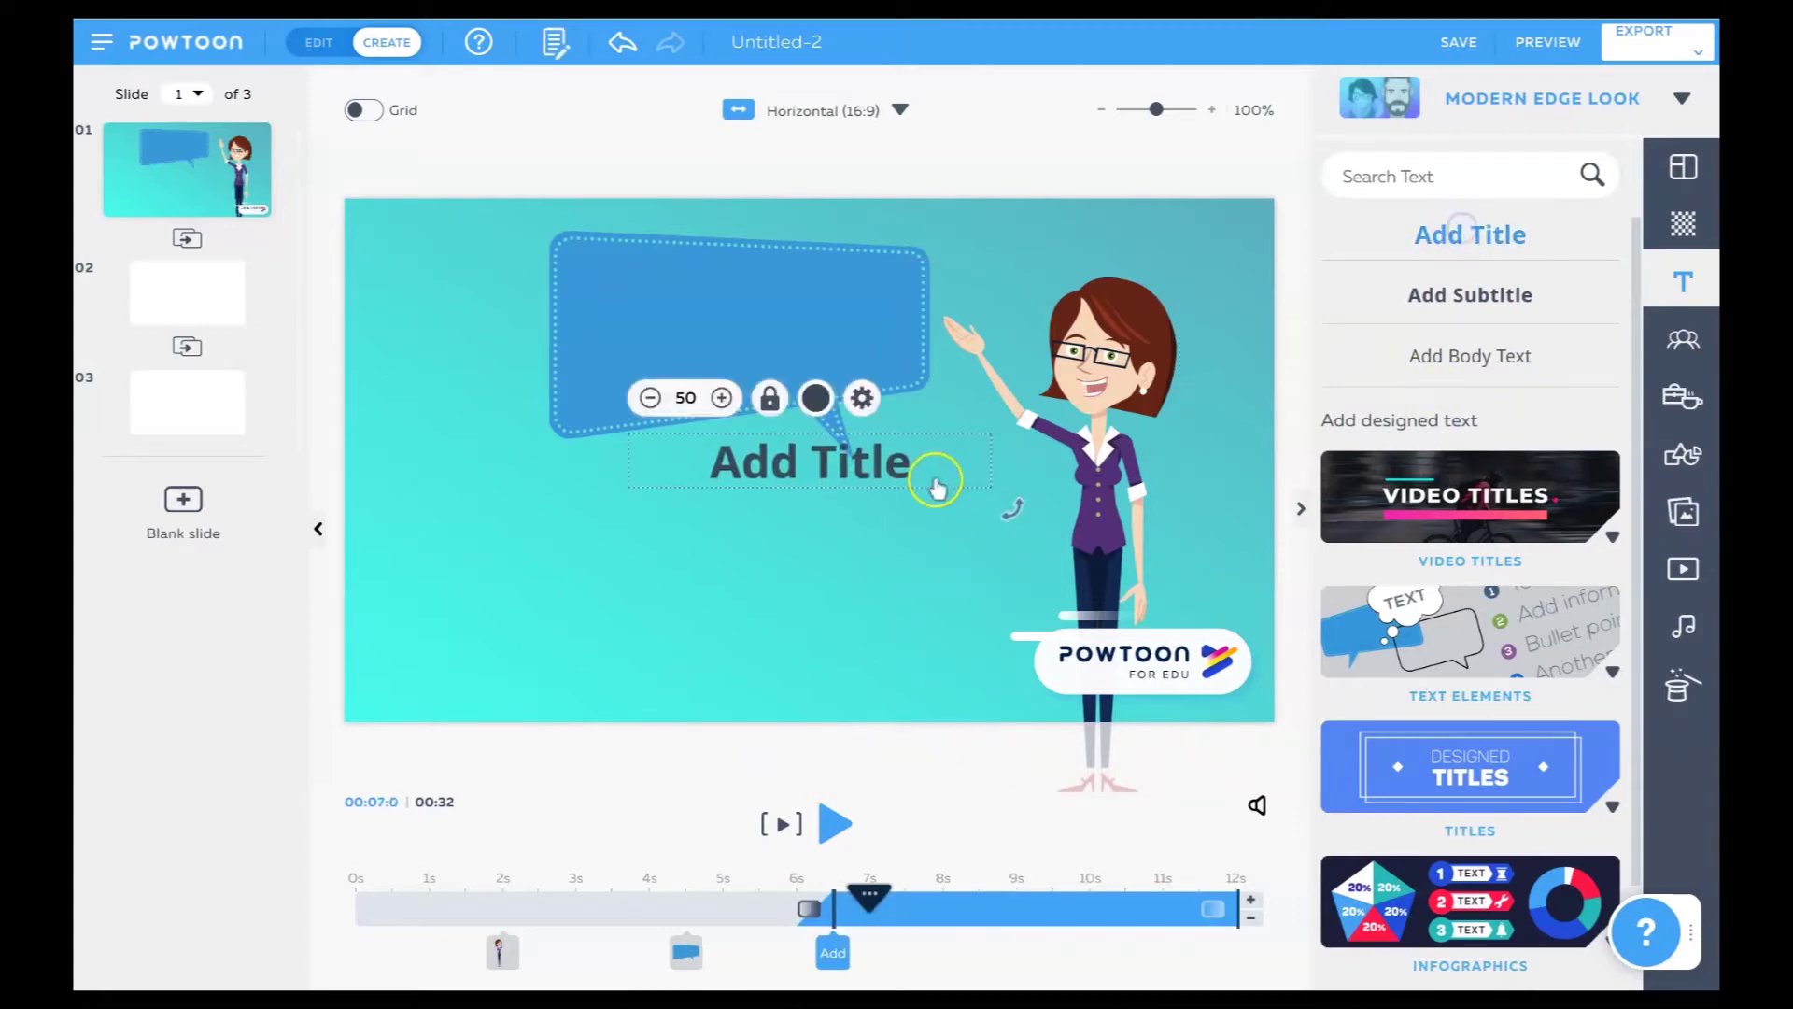
left_click(805, 464)
double_click(799, 464)
left_click(947, 496)
left_click_drag(948, 496, 881, 360)
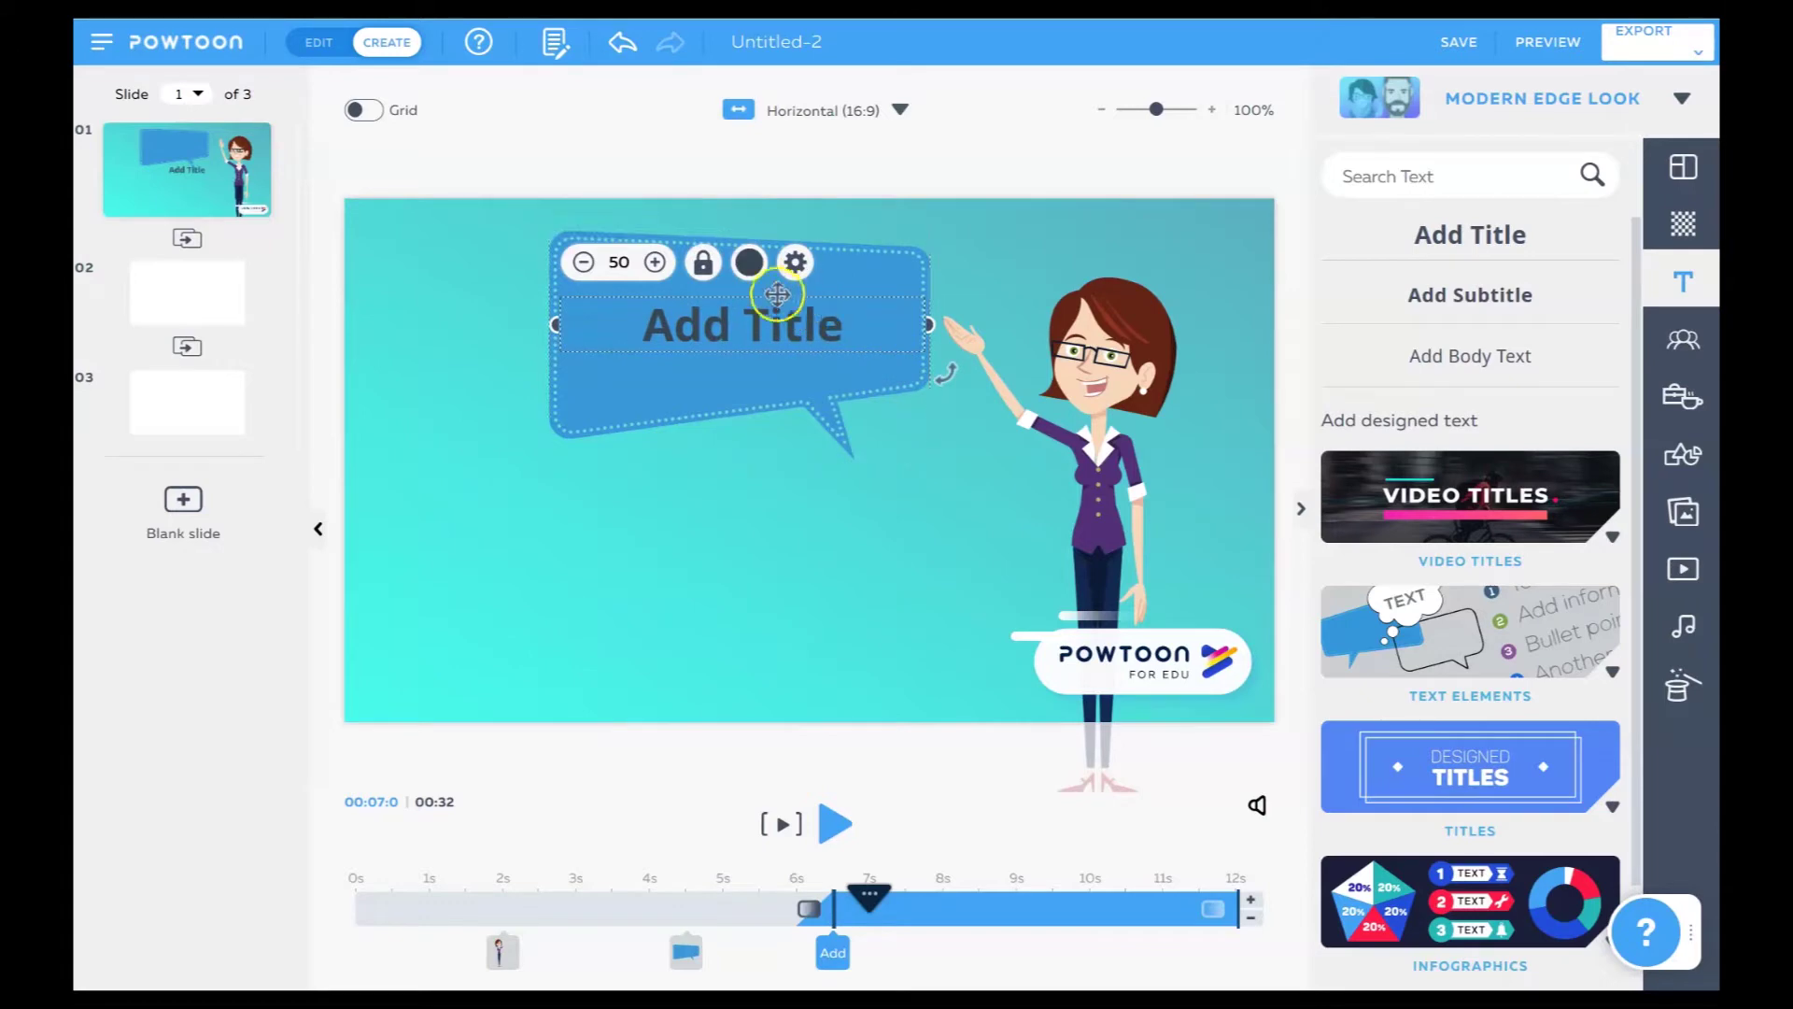
left_click(750, 263)
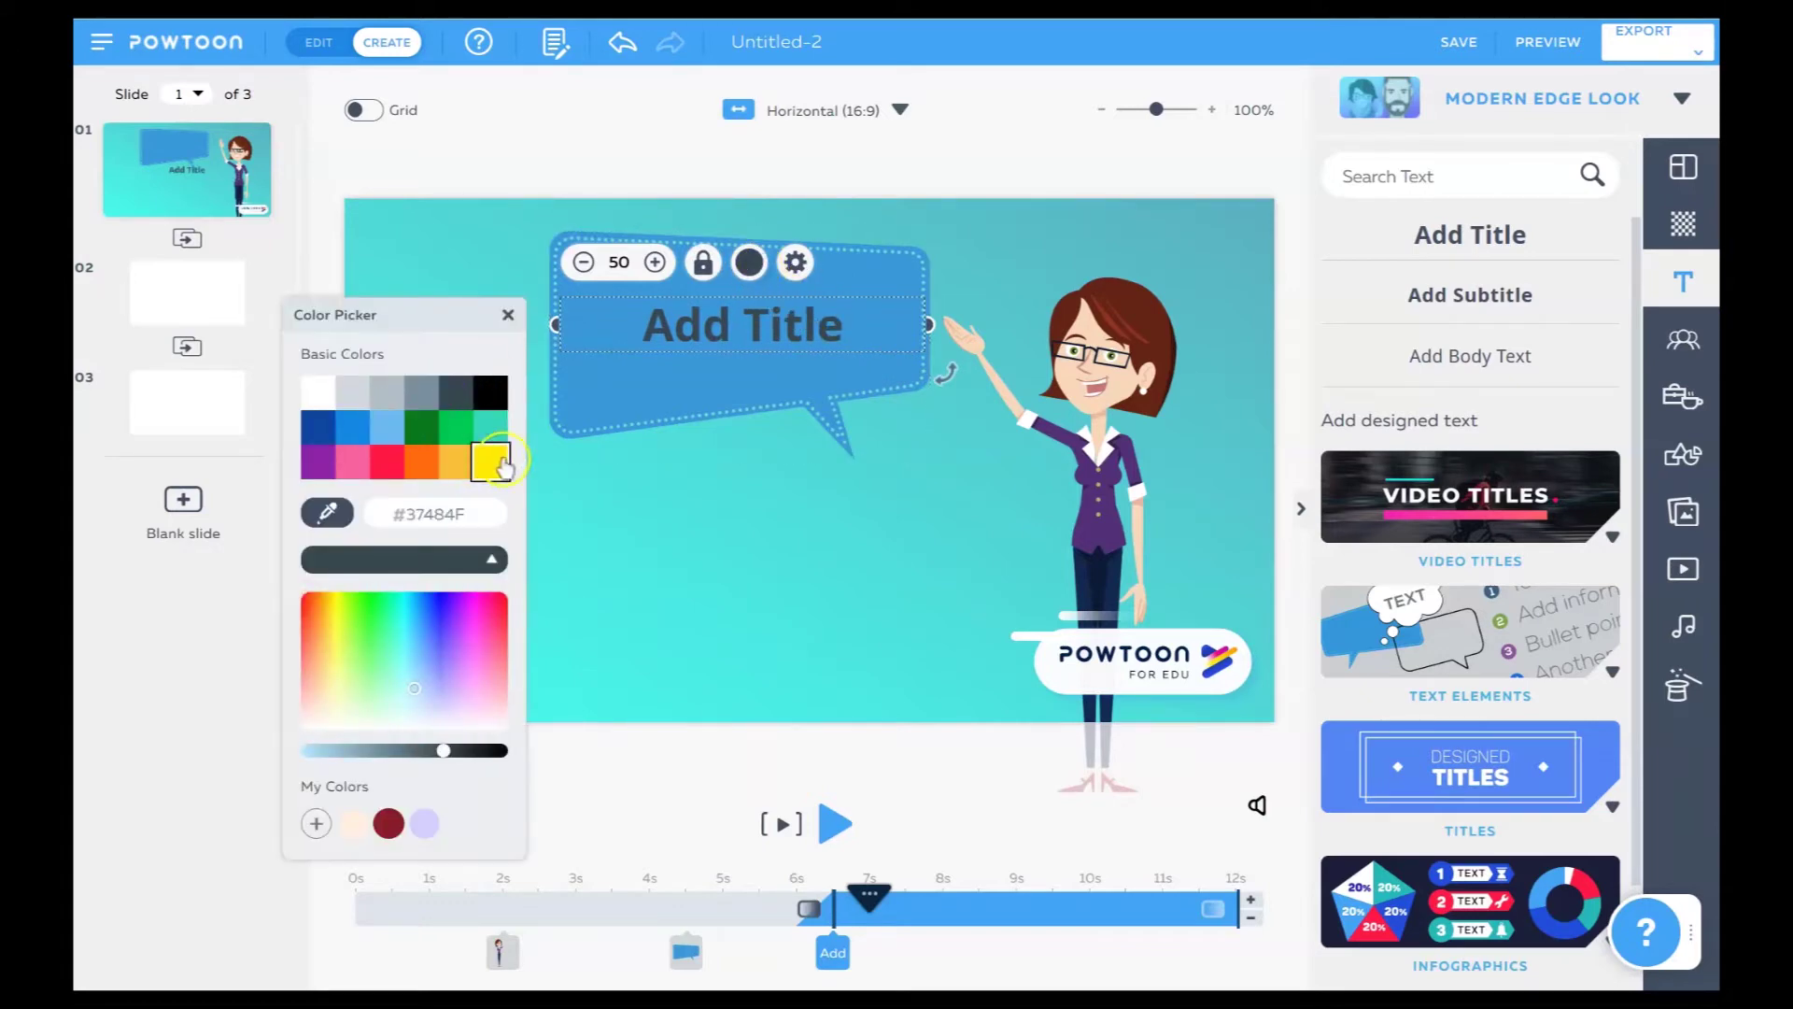
left_click(328, 400)
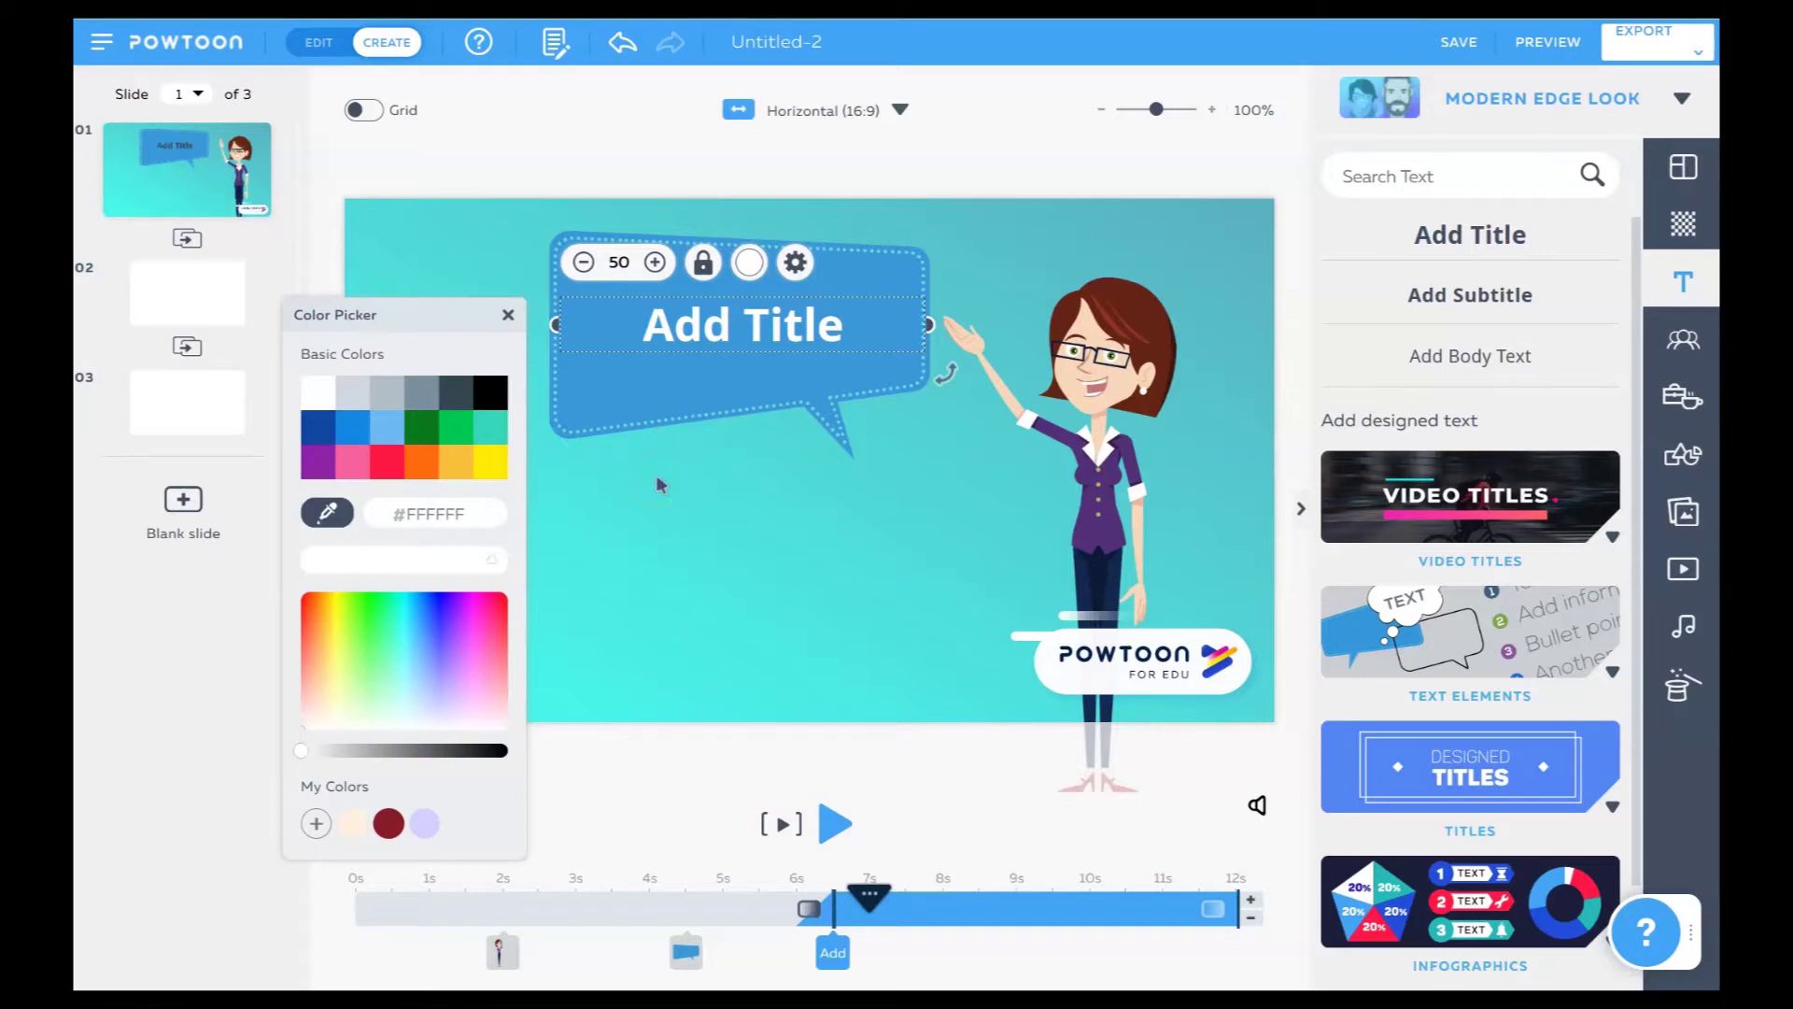
Try the Paint (Knewave) font on the title in the speech bubble.
left_click(613, 317)
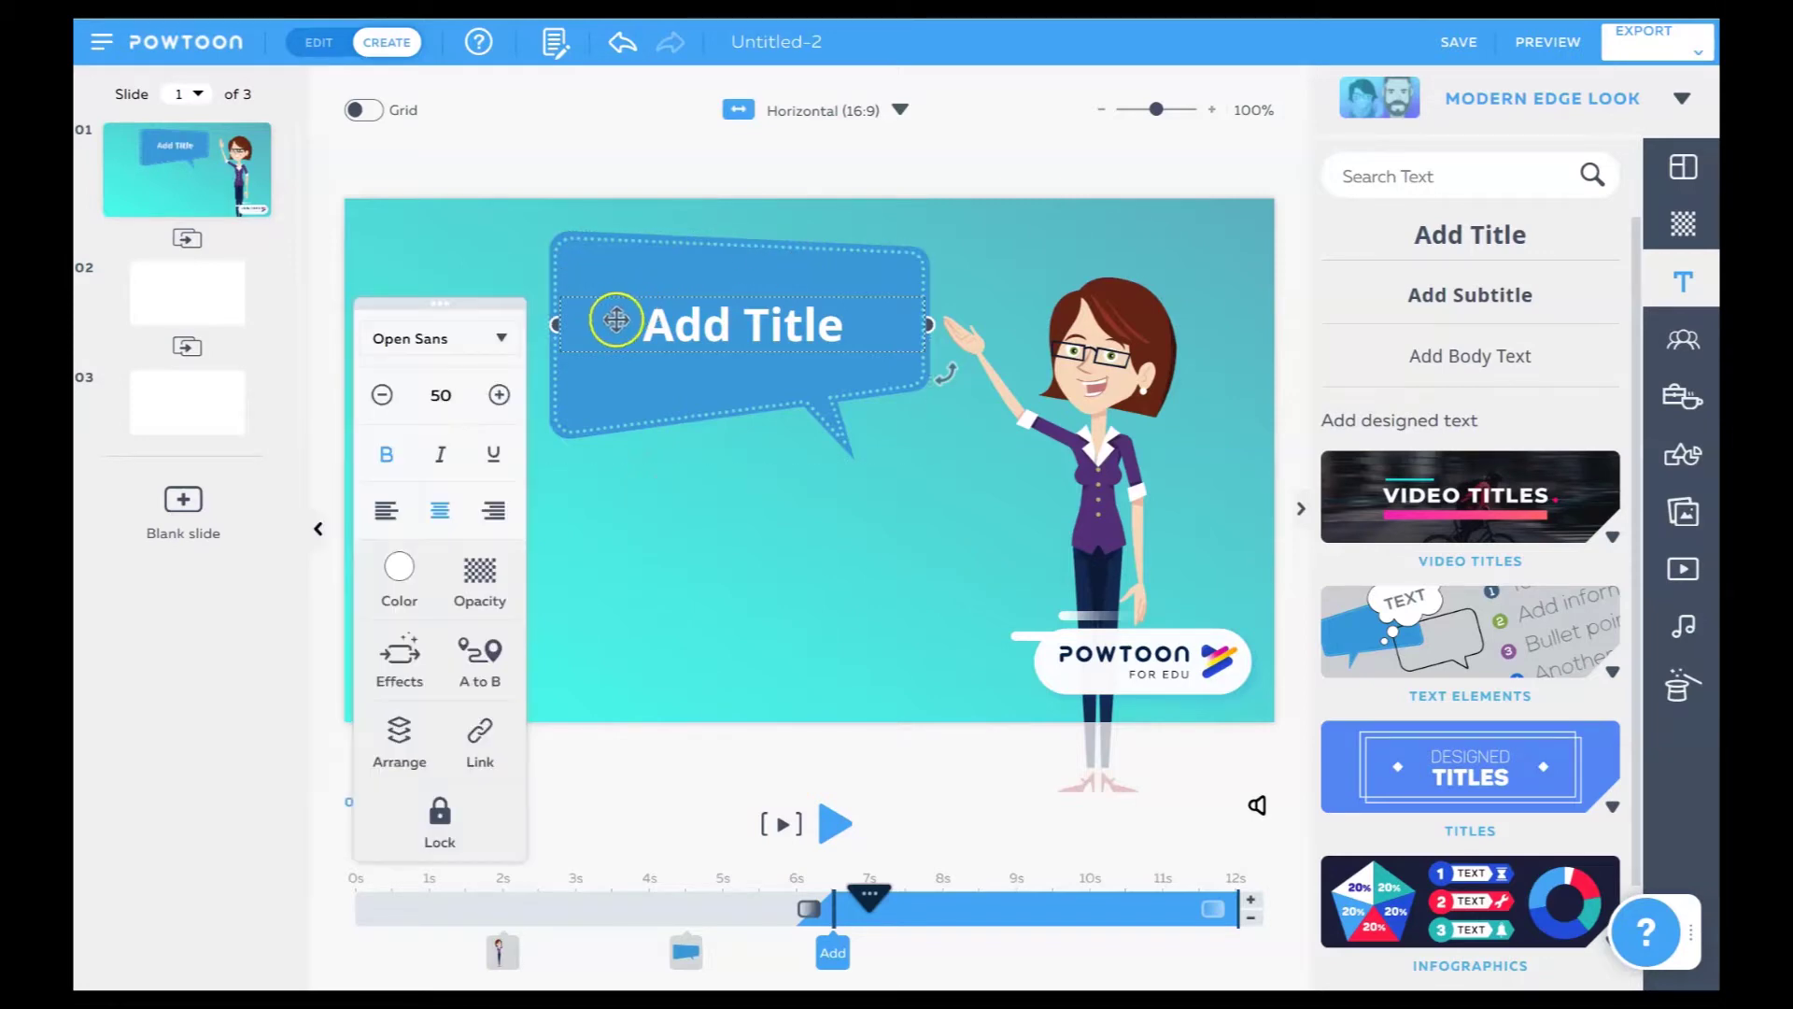
left_click(512, 338)
left_click(784, 563)
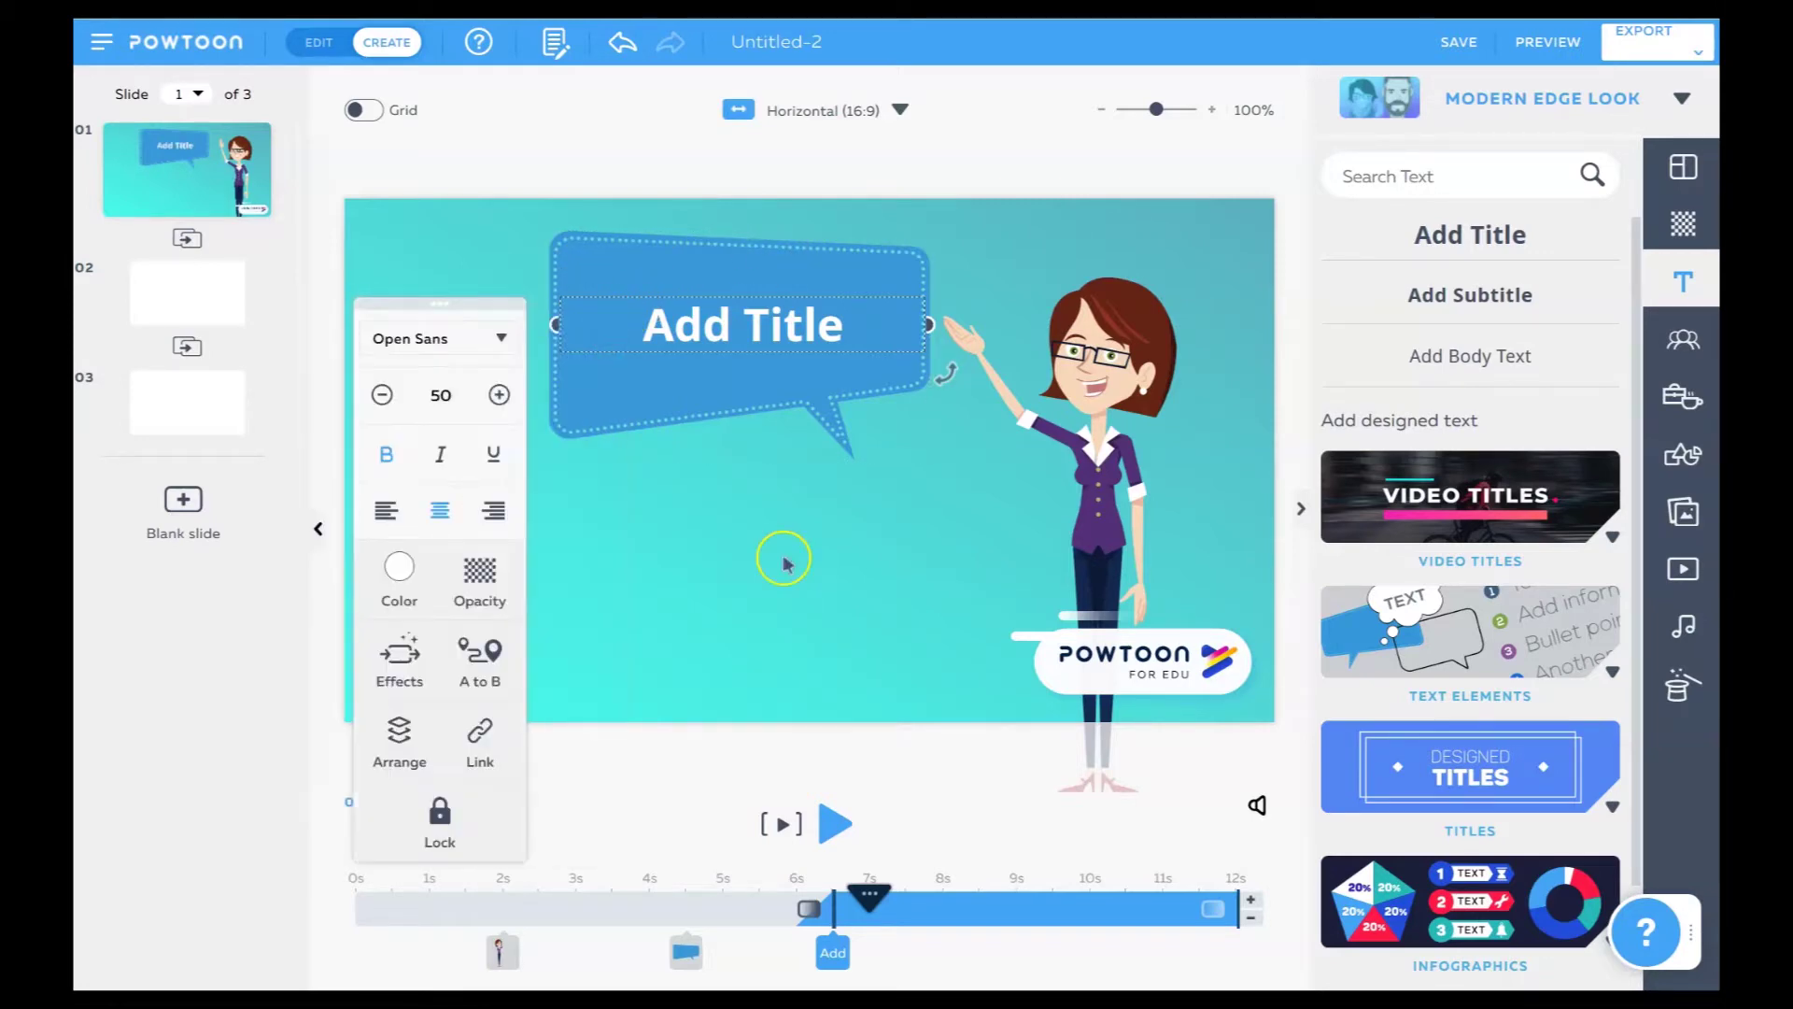
left_click(502, 338)
scroll(557, 600, "down", 5)
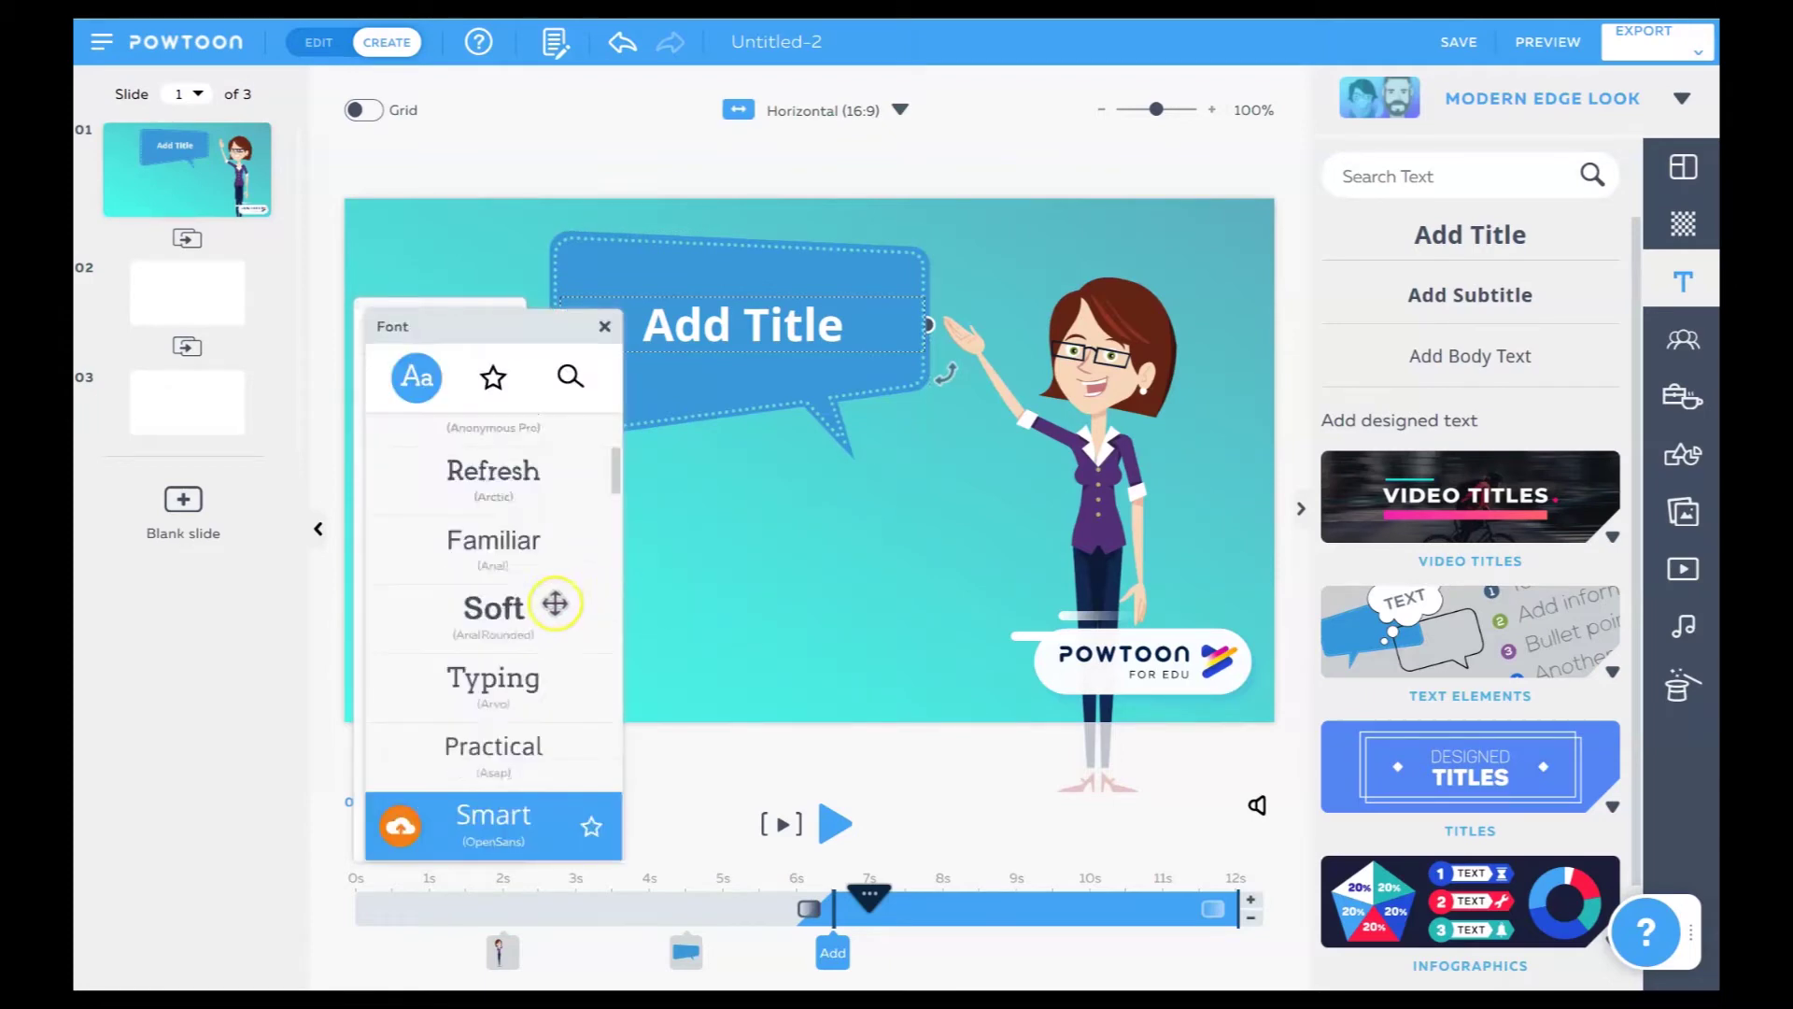
scroll(554, 612, "down", 3)
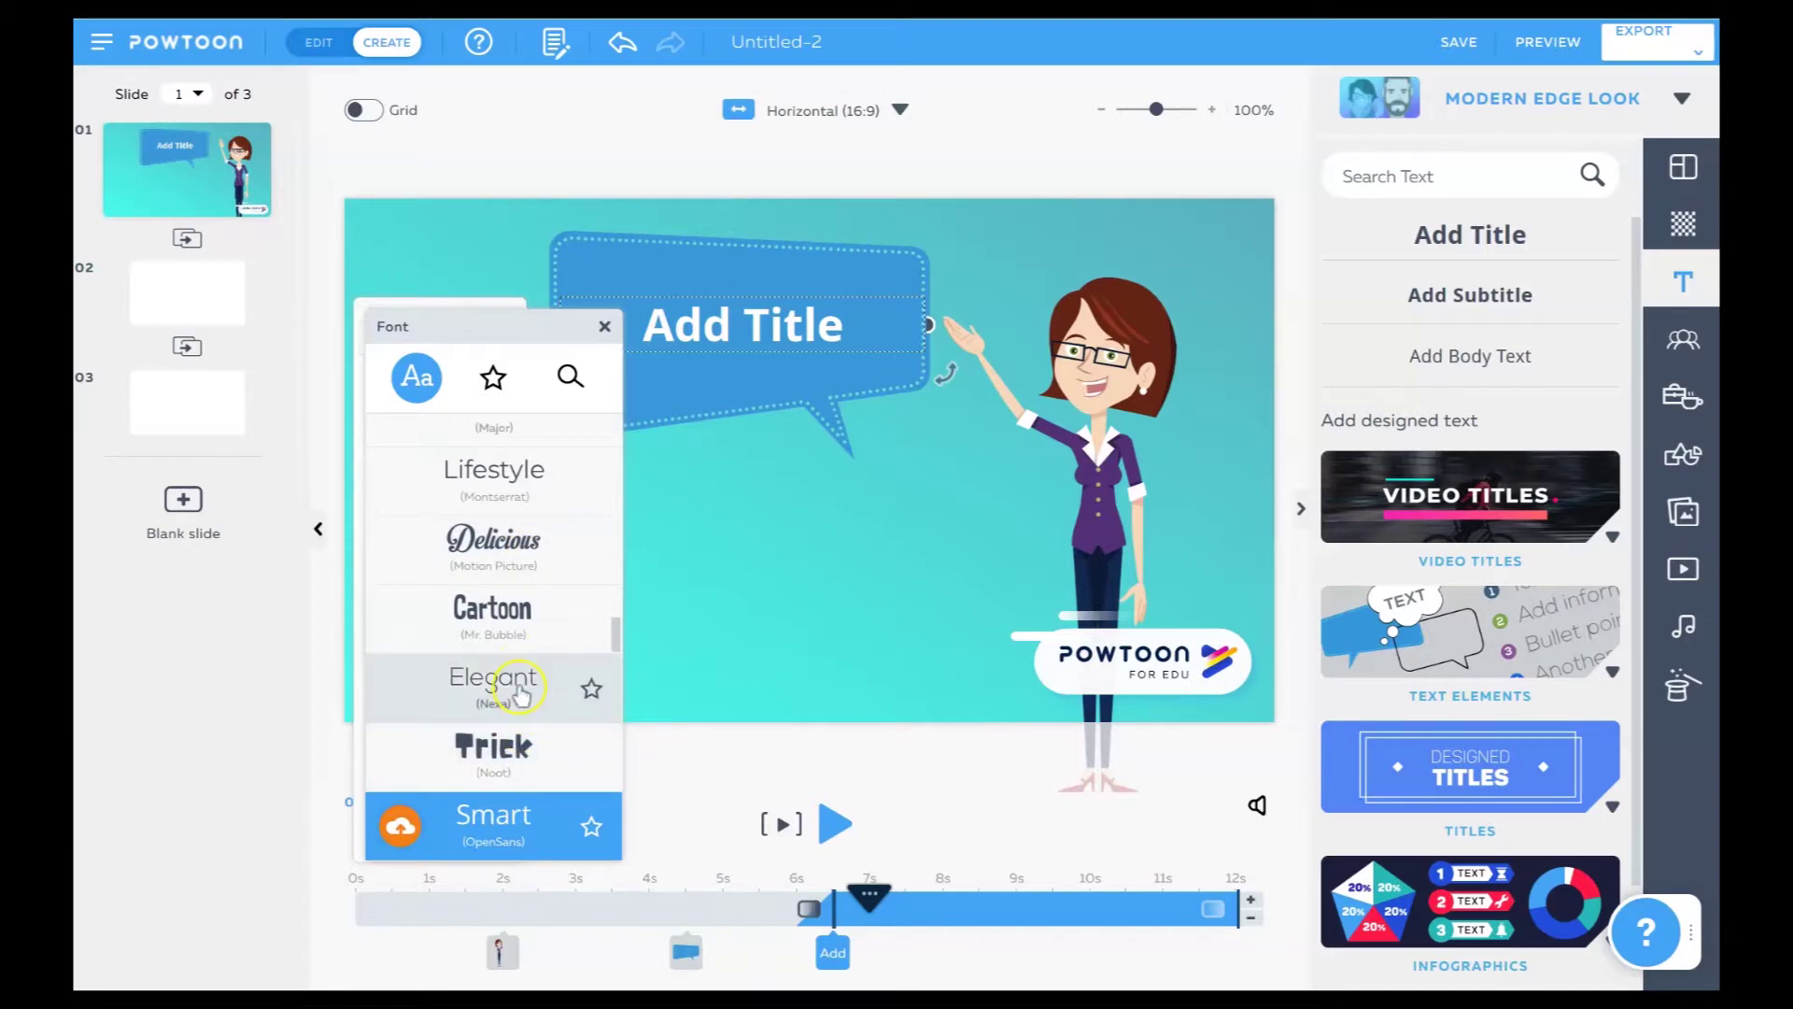
scroll(517, 688, "up", 6)
scroll(517, 607, "up", 4)
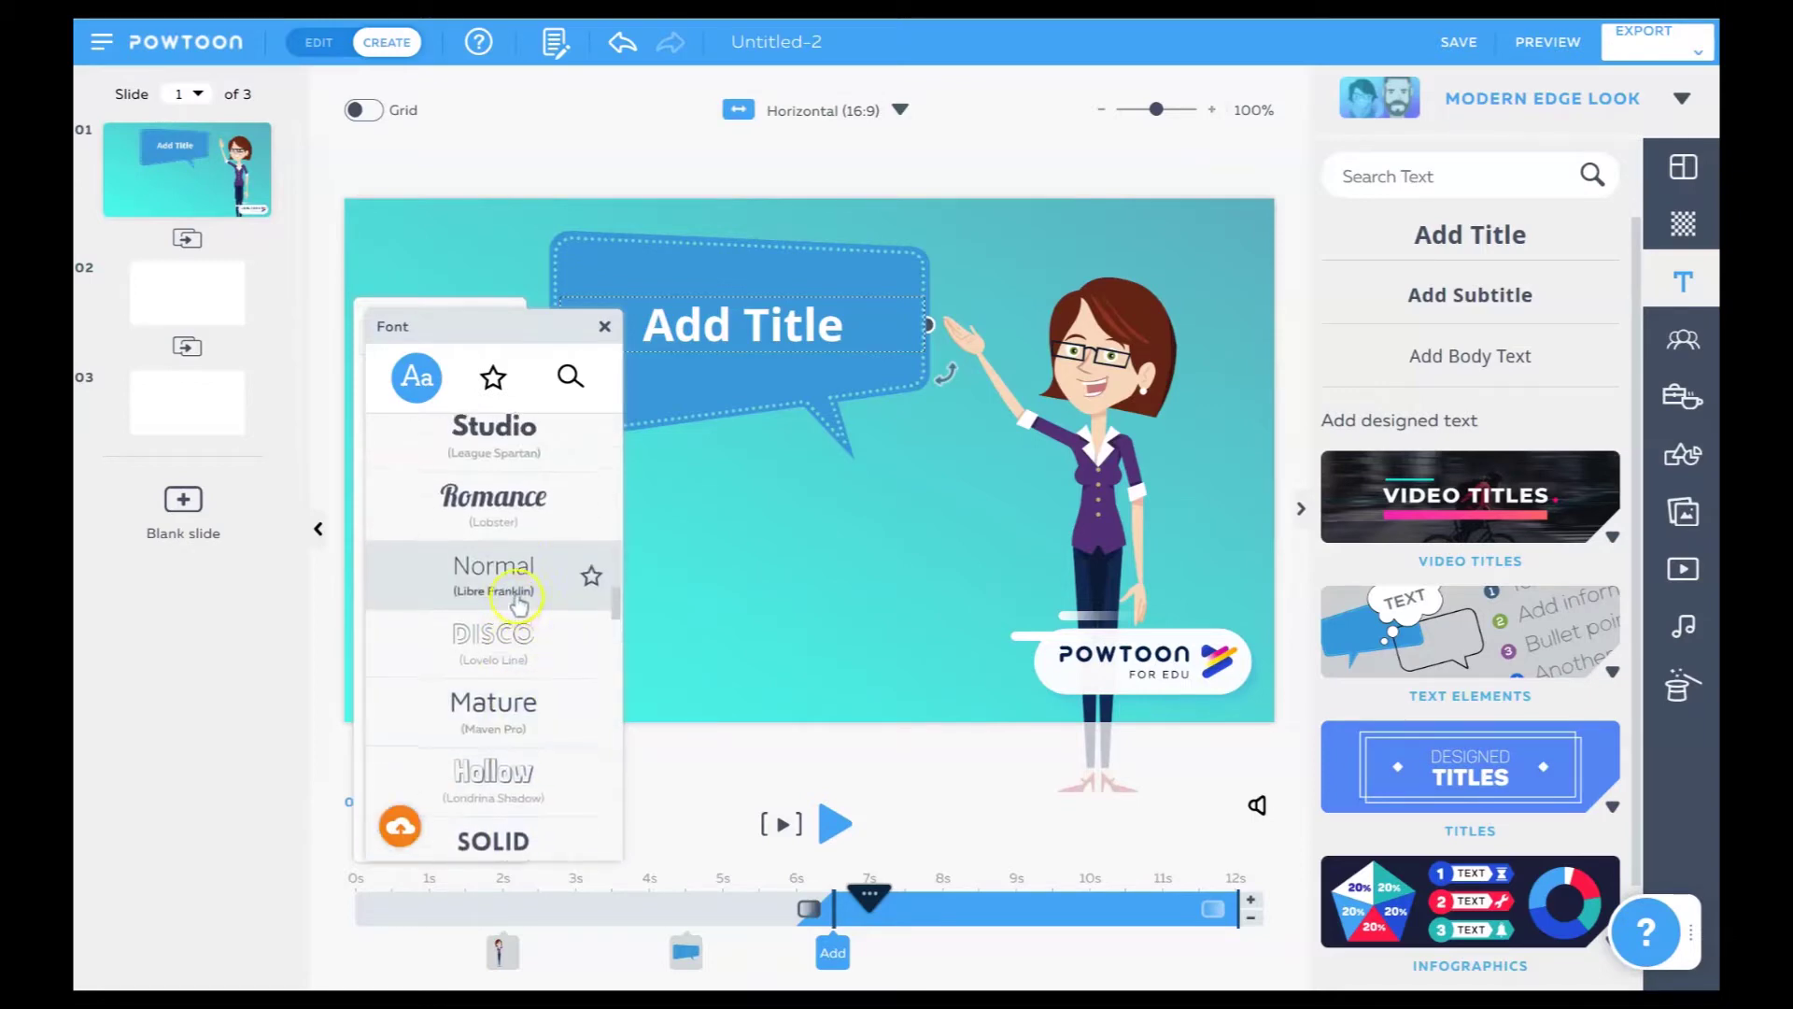
left_click(521, 523)
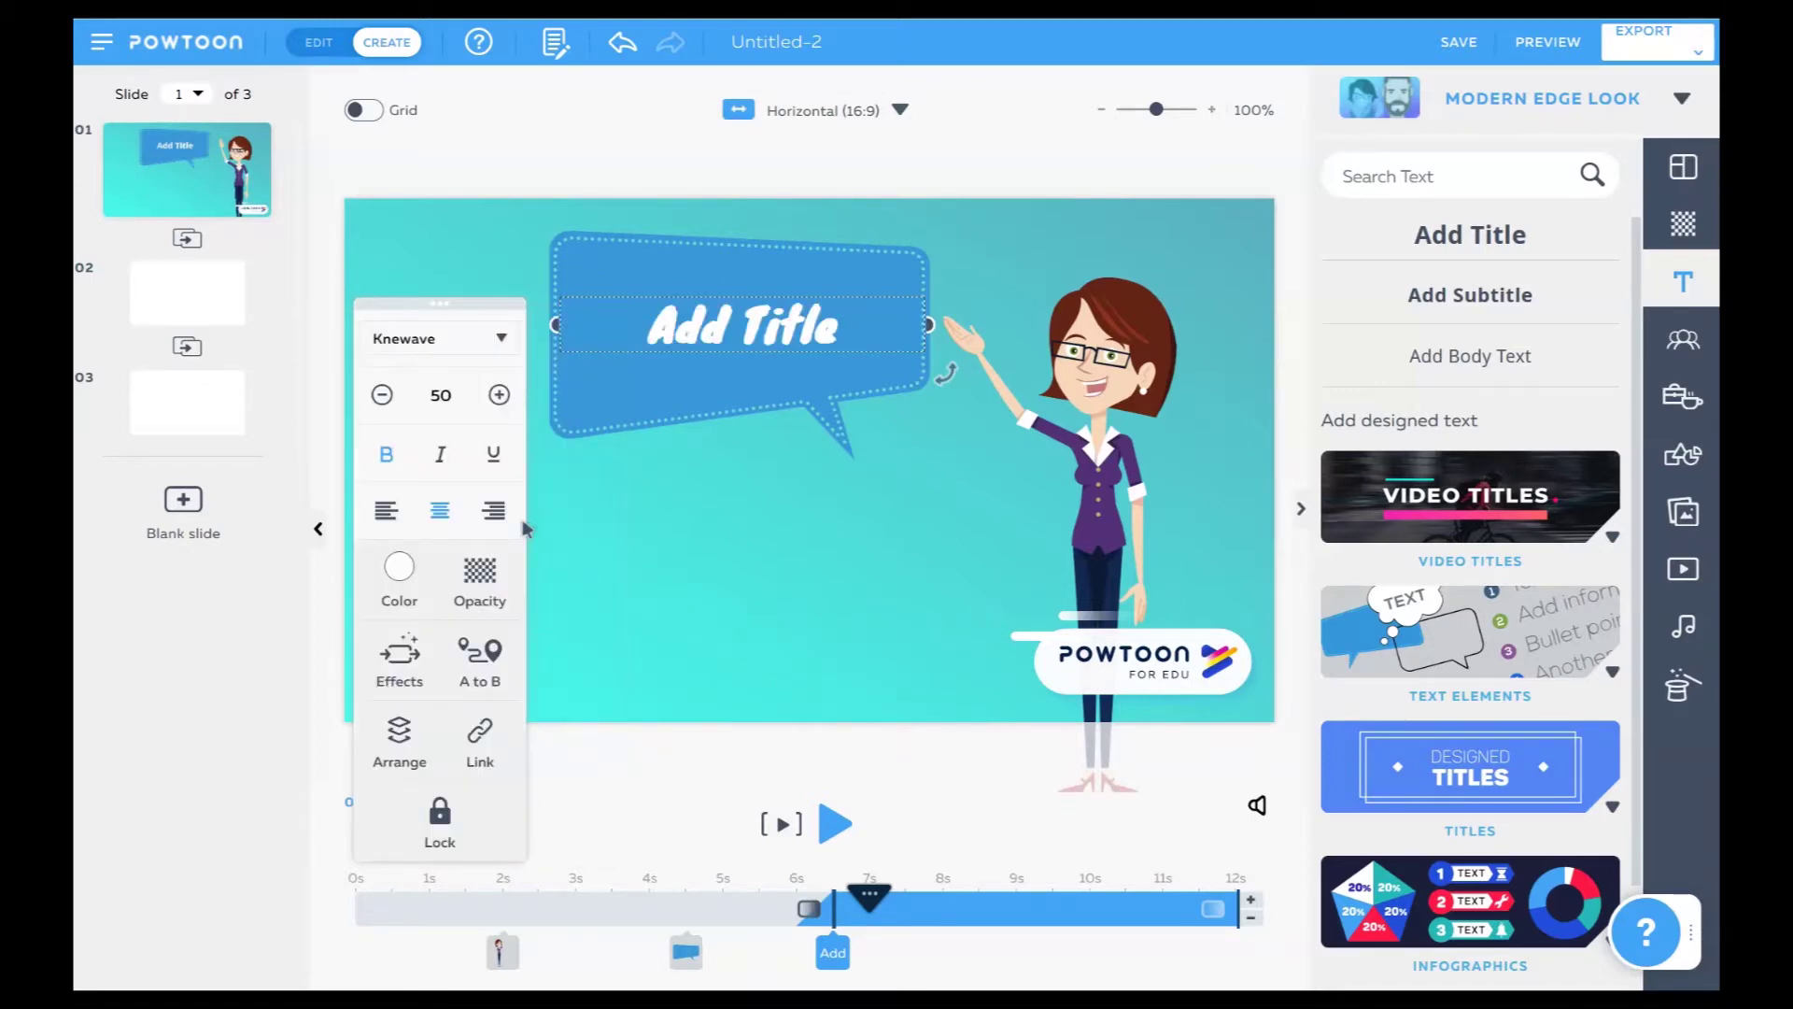
Set the title's font to Studio (League Spartan).
left_click(500, 339)
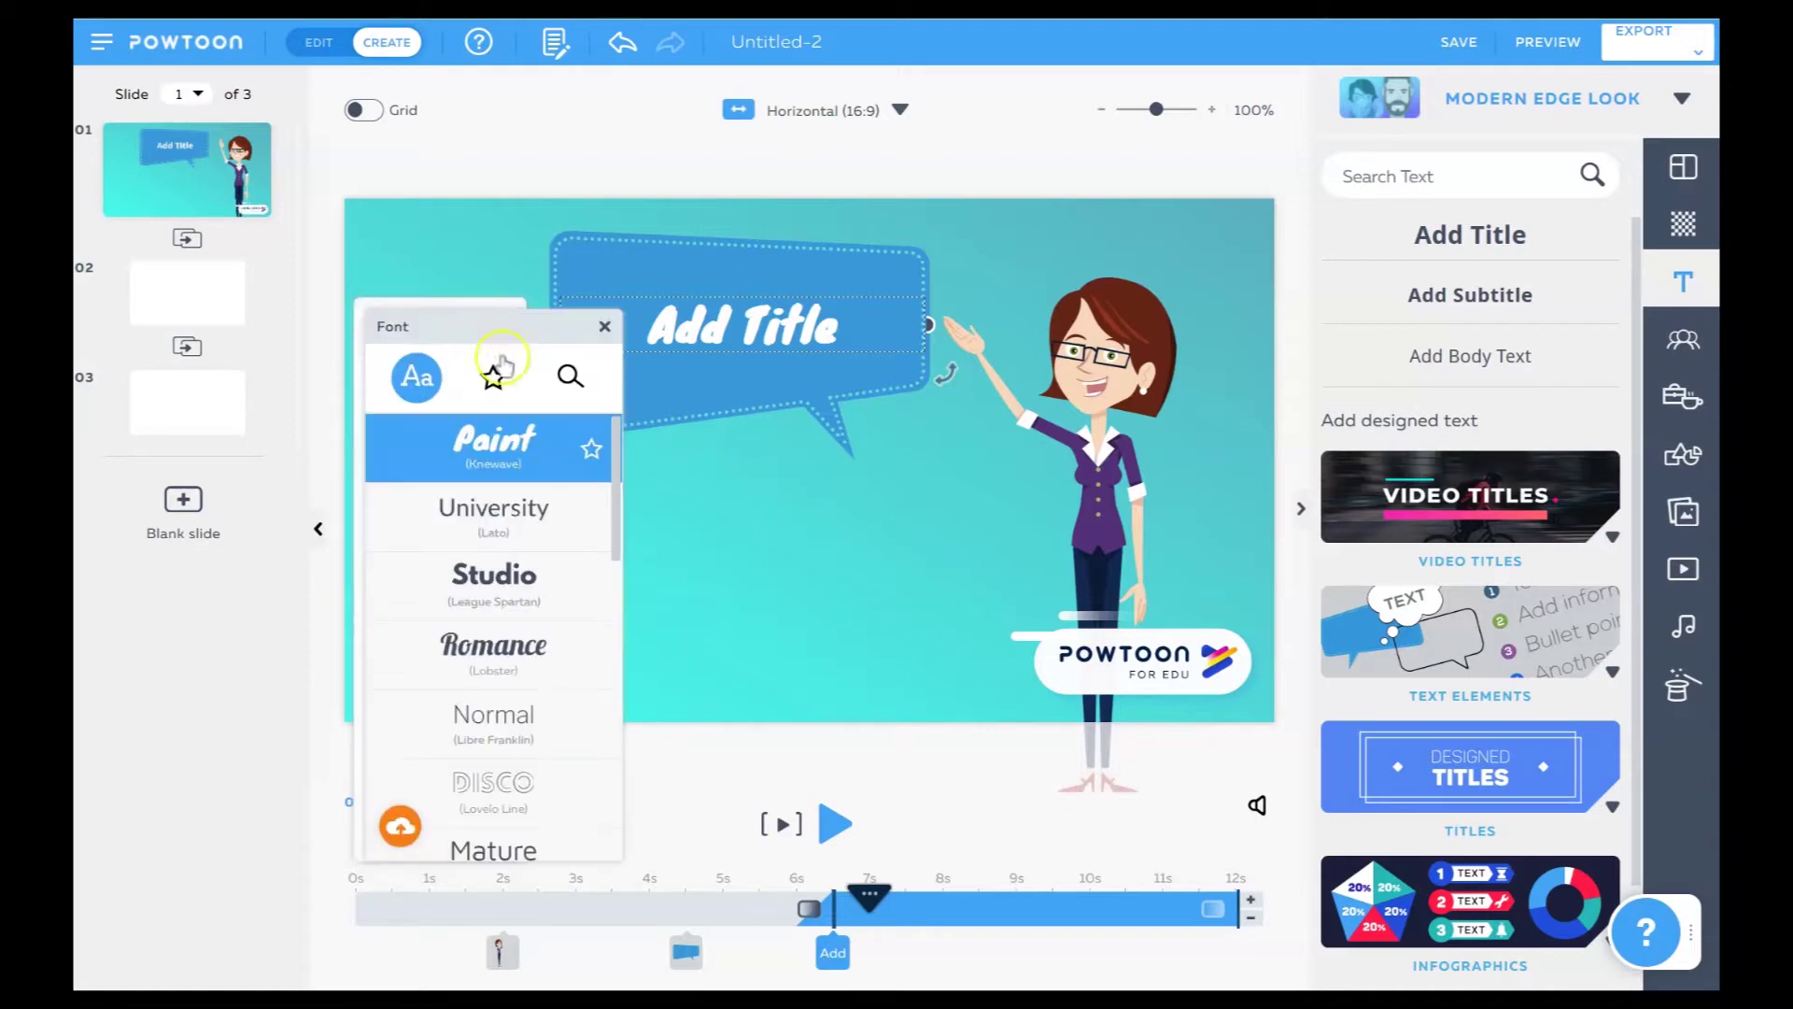
left_click(511, 577)
left_click(730, 587)
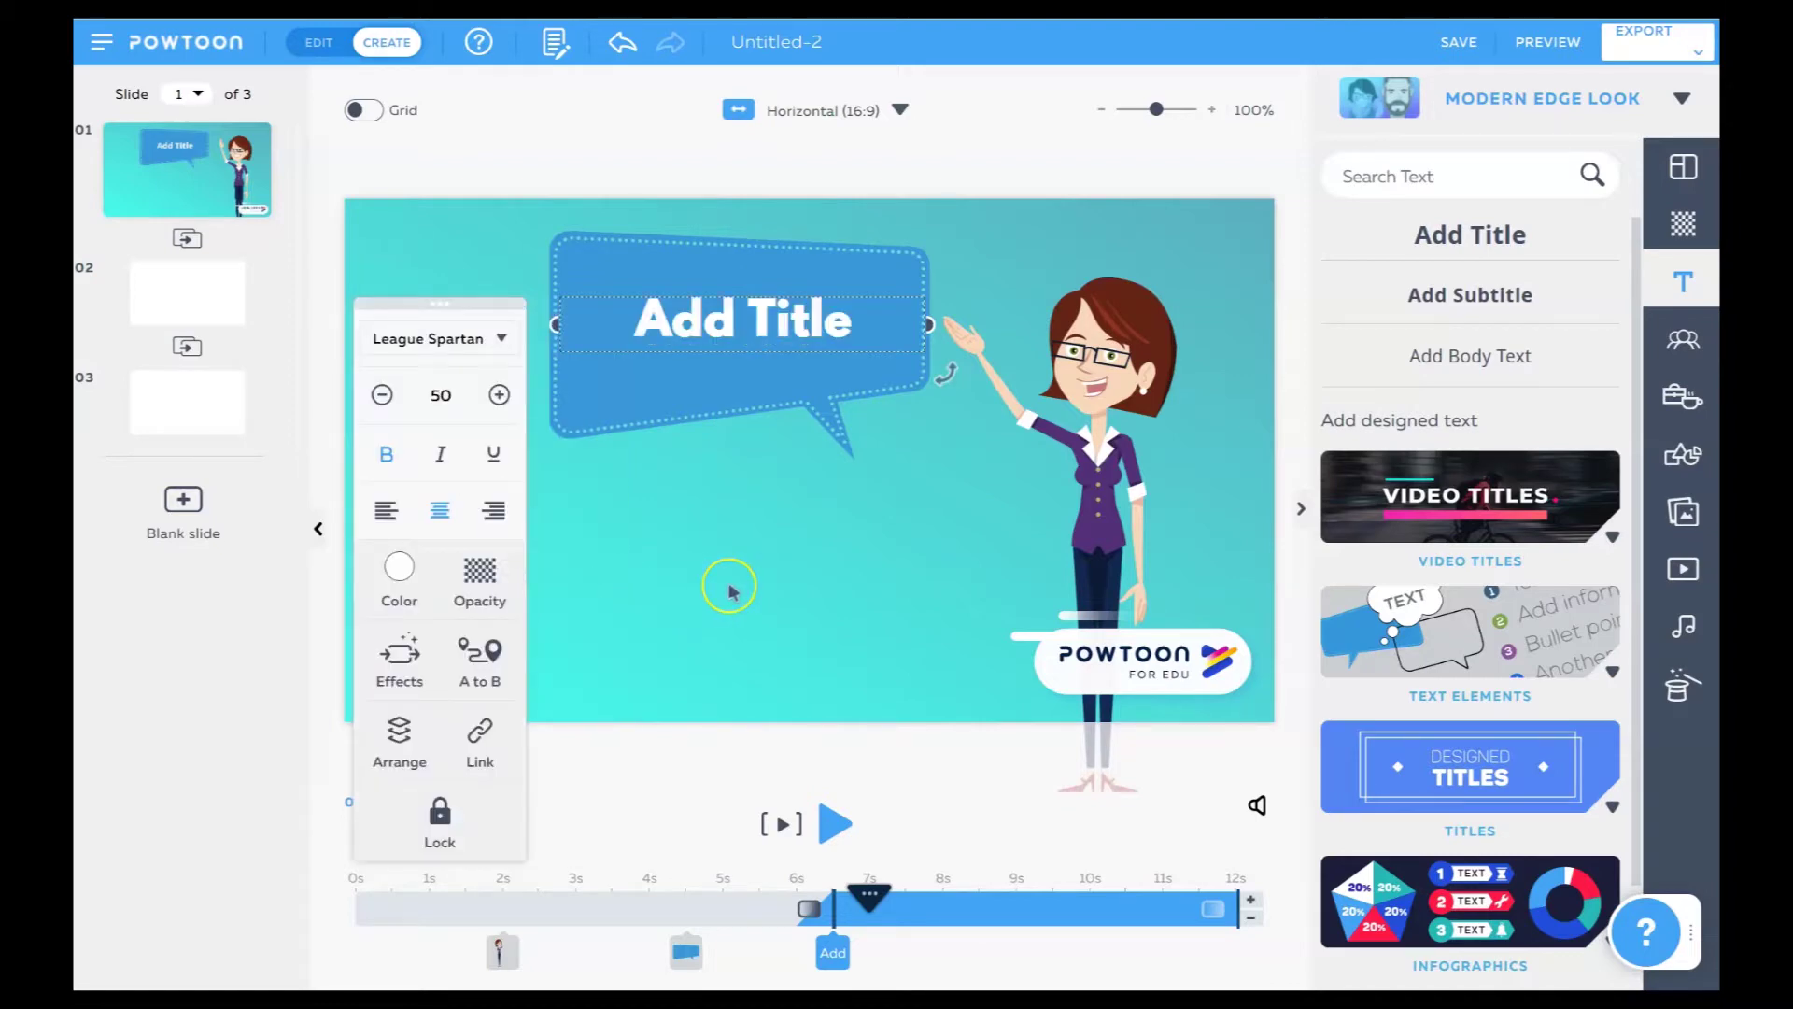
Remove bold from the title and try italic and underline formatting on it.
left_click(385, 458)
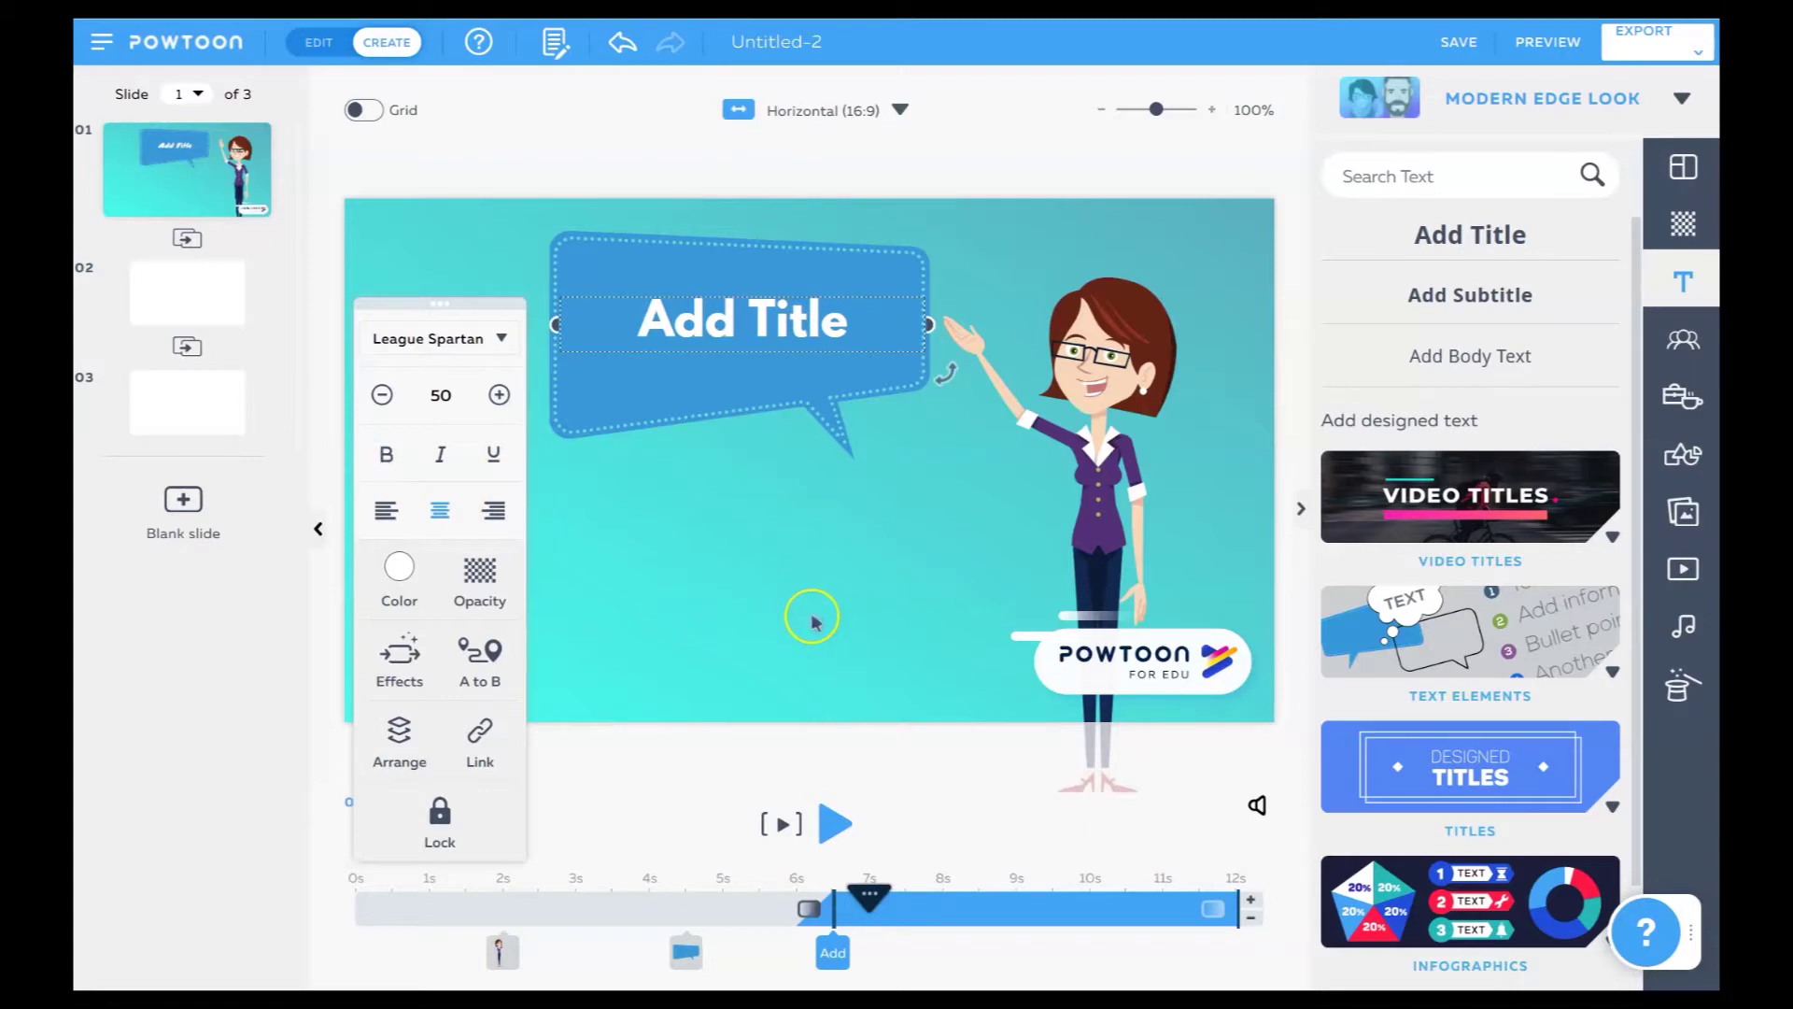
left_click(444, 458)
left_click(500, 460)
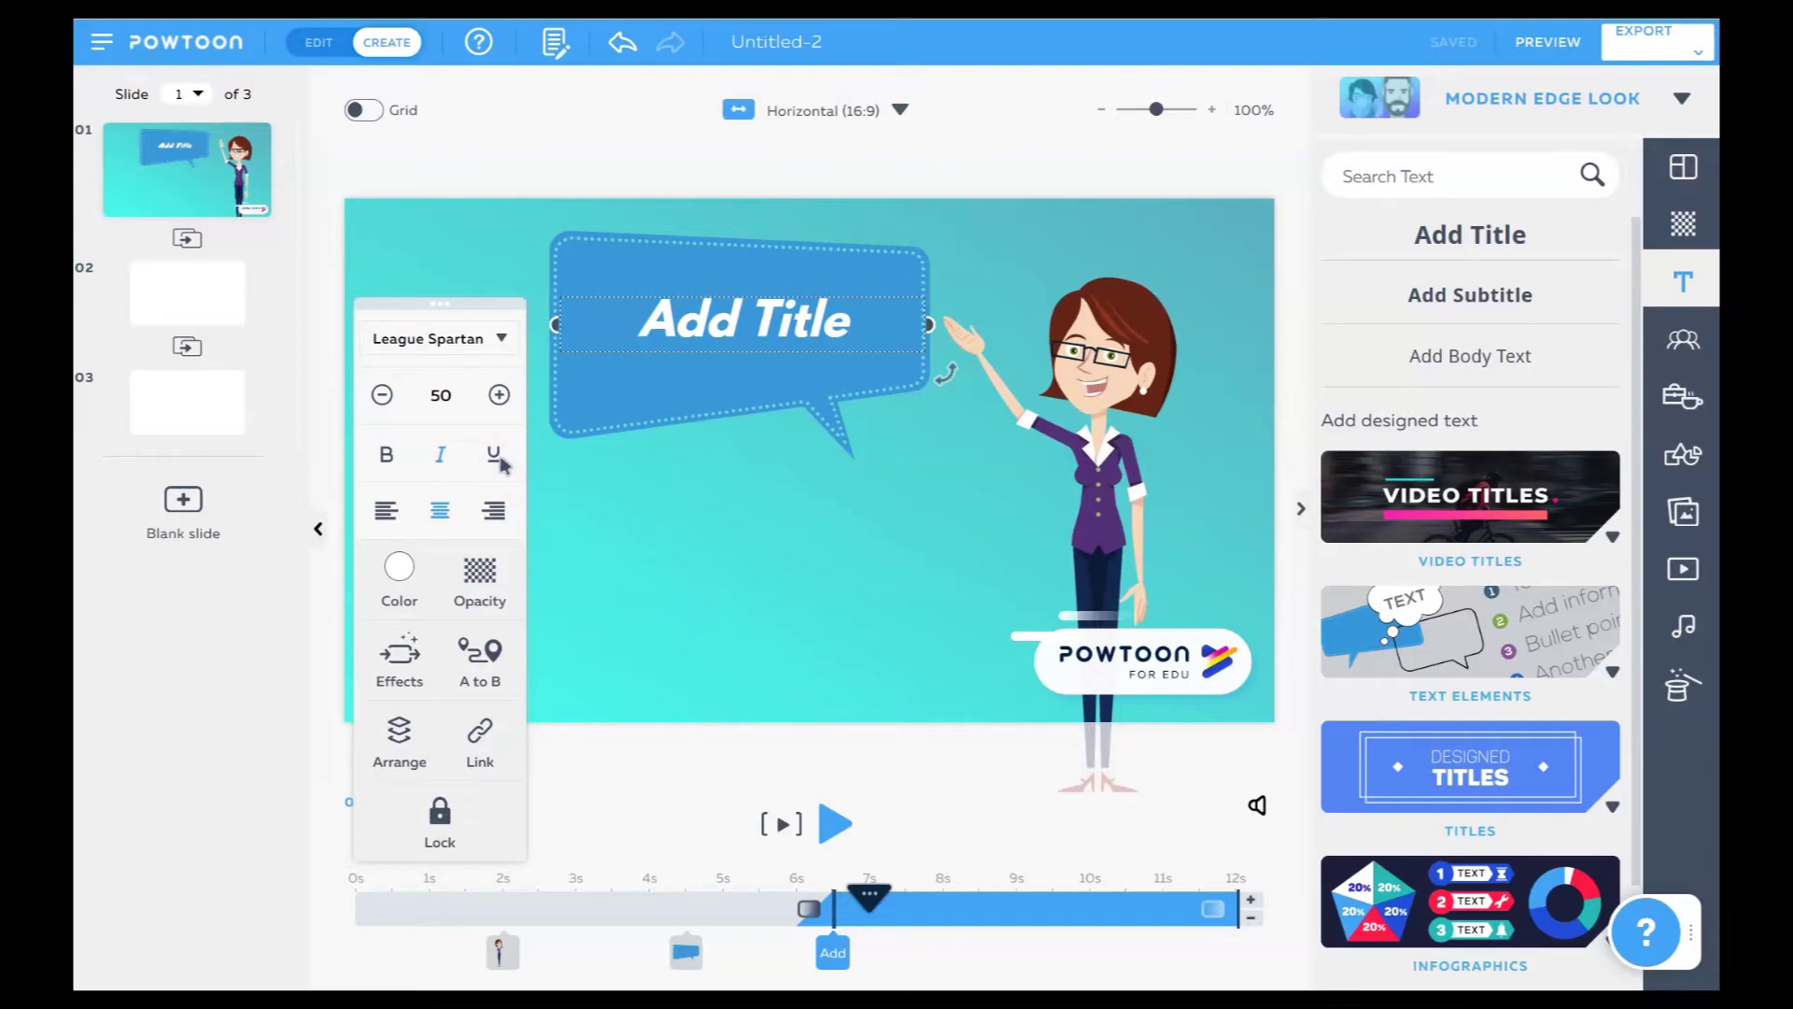
left_click(495, 461)
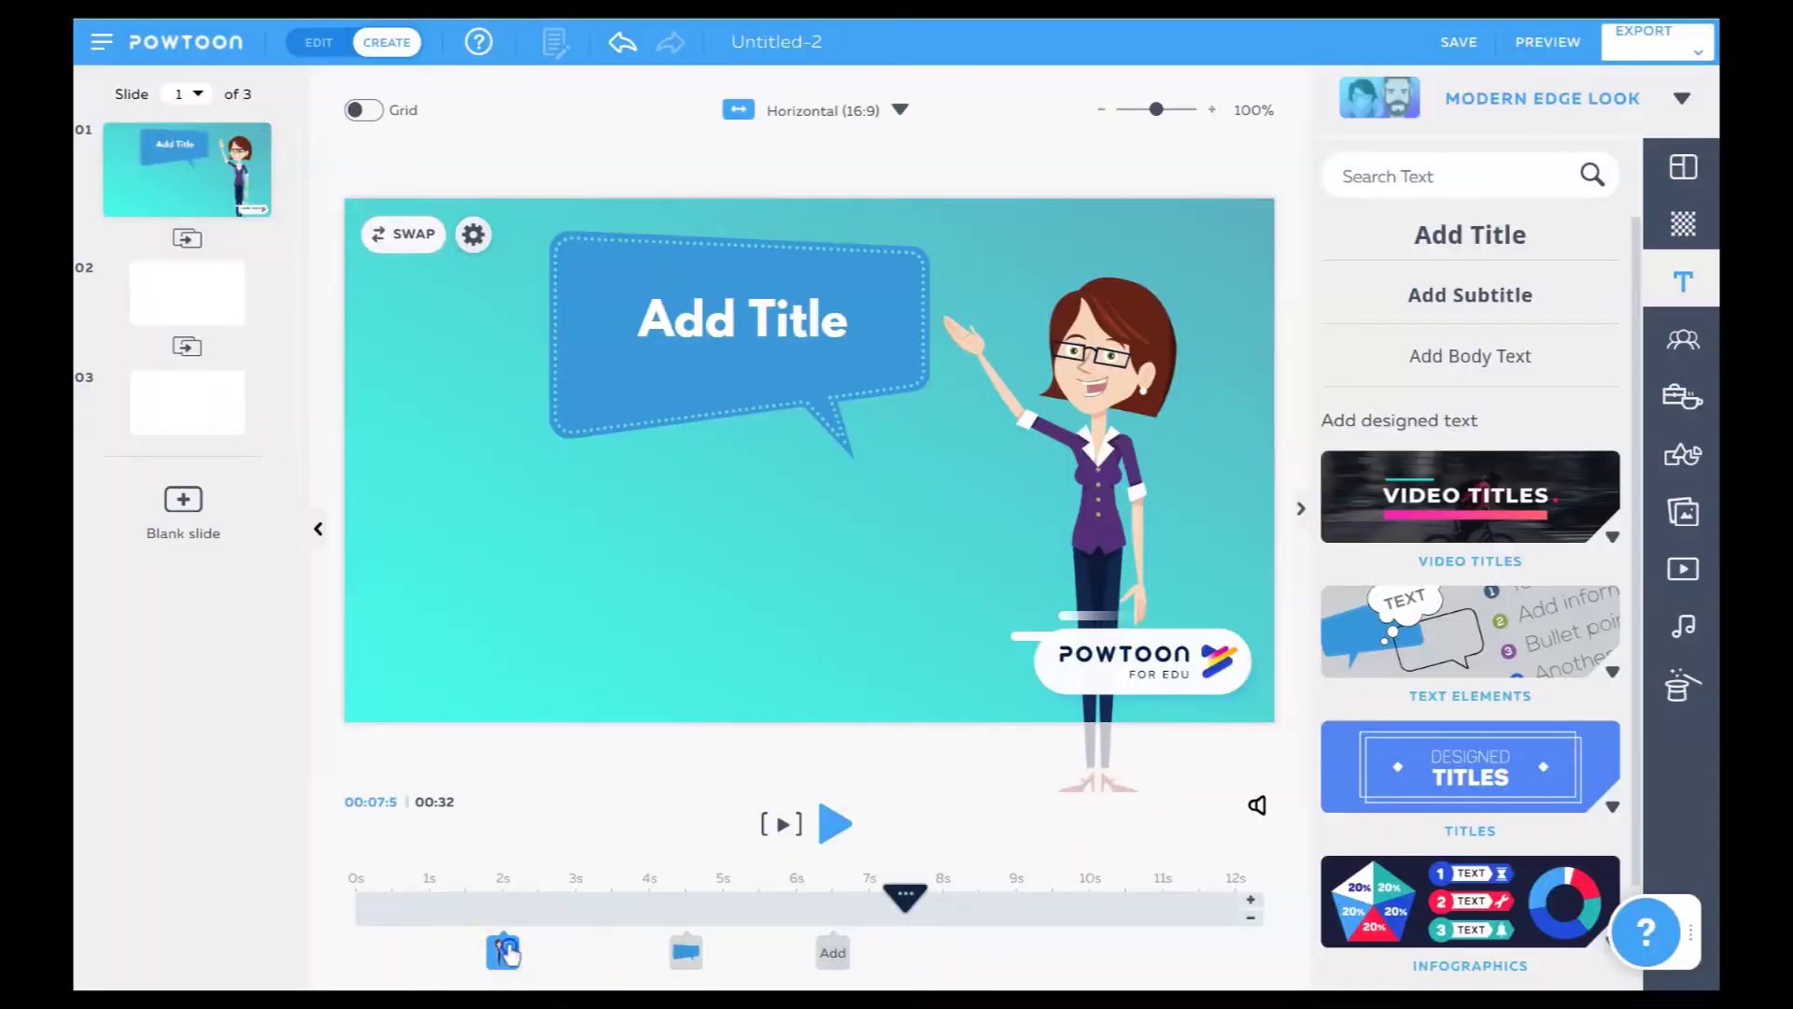
Set the woman's enter effect to slide Left.
left_click(504, 950)
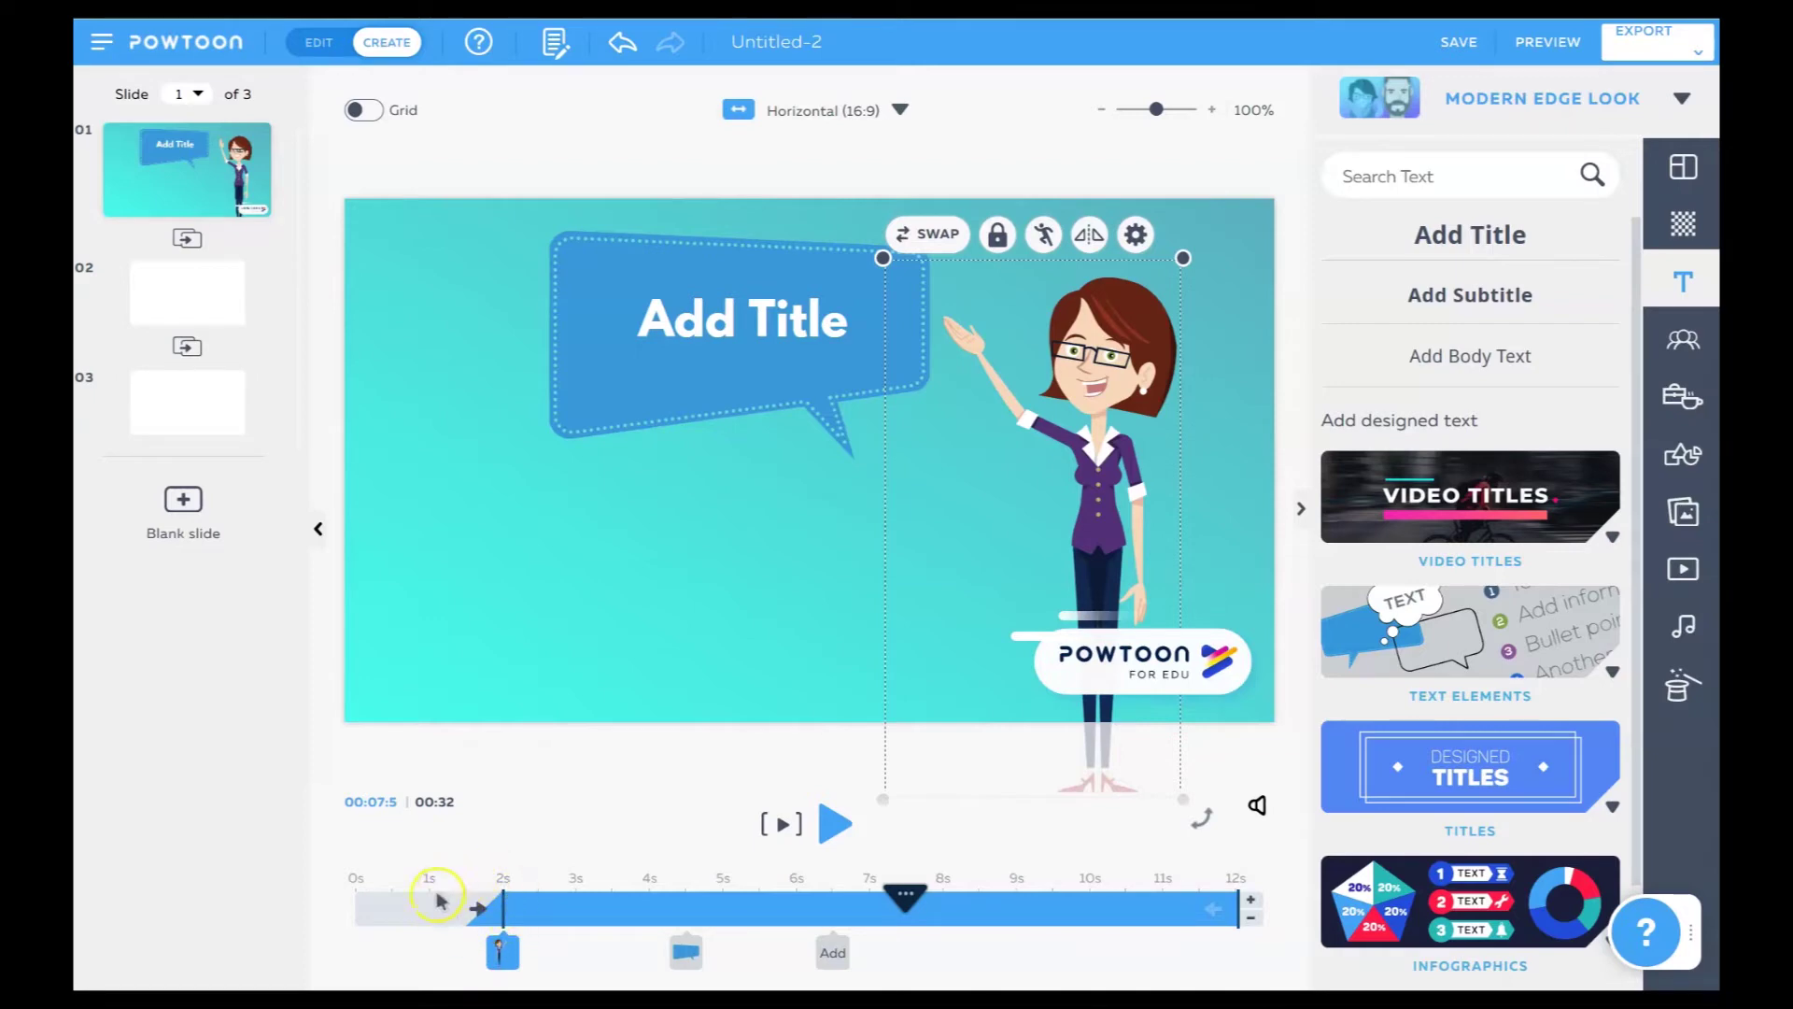
left_click(481, 912)
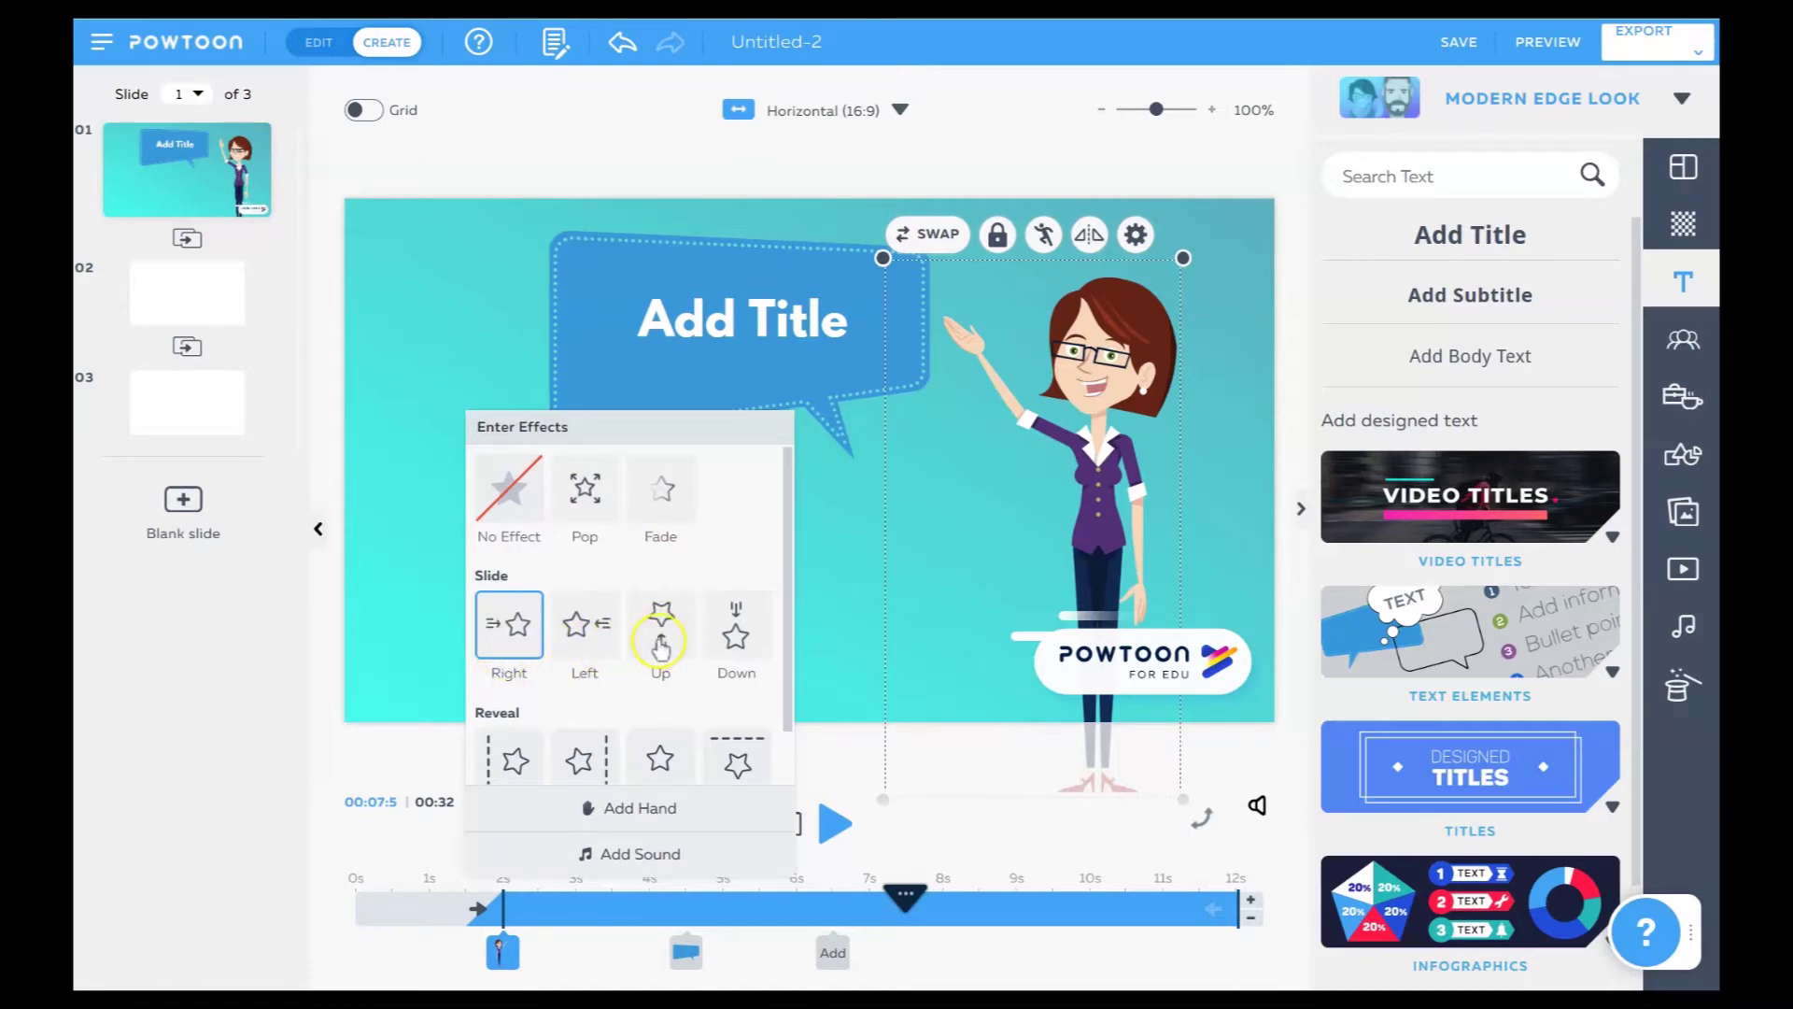
left_click(591, 651)
Move the playhead to 2 seconds and change the woman's enter effect to the first Reveal effect.
left_click_drag(439, 898, 500, 901)
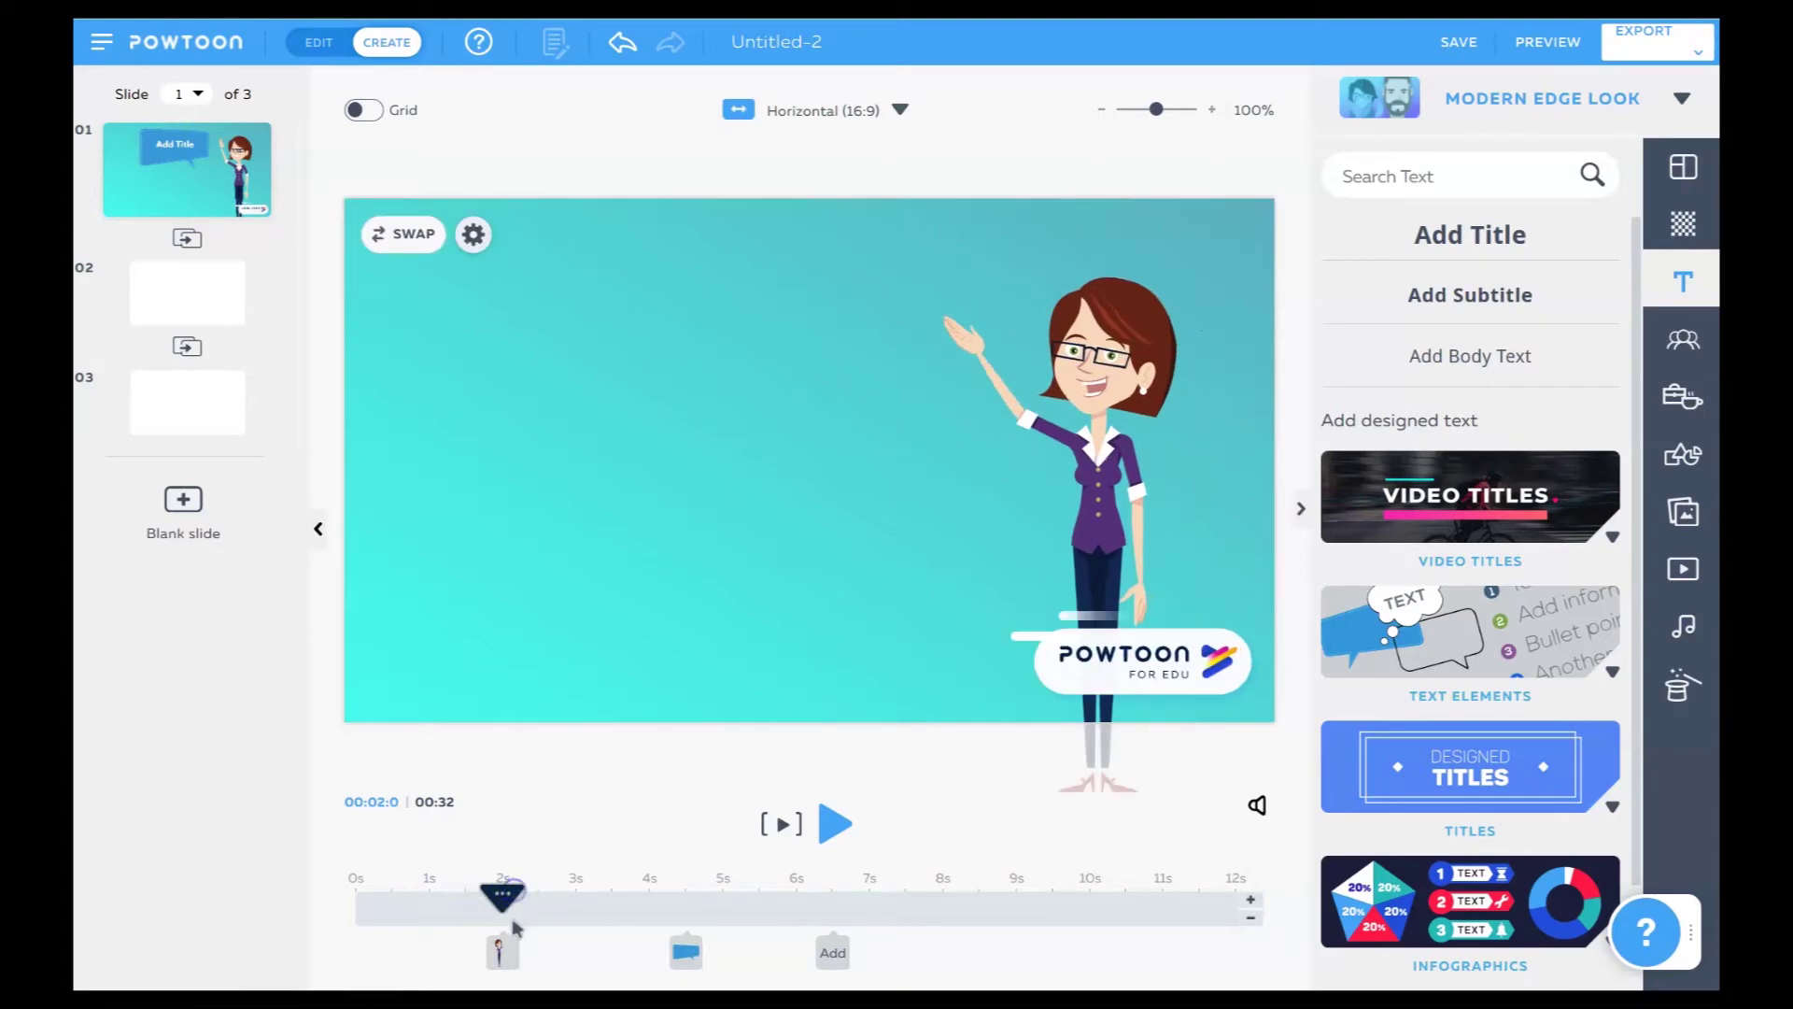
left_click(503, 952)
left_click(479, 901)
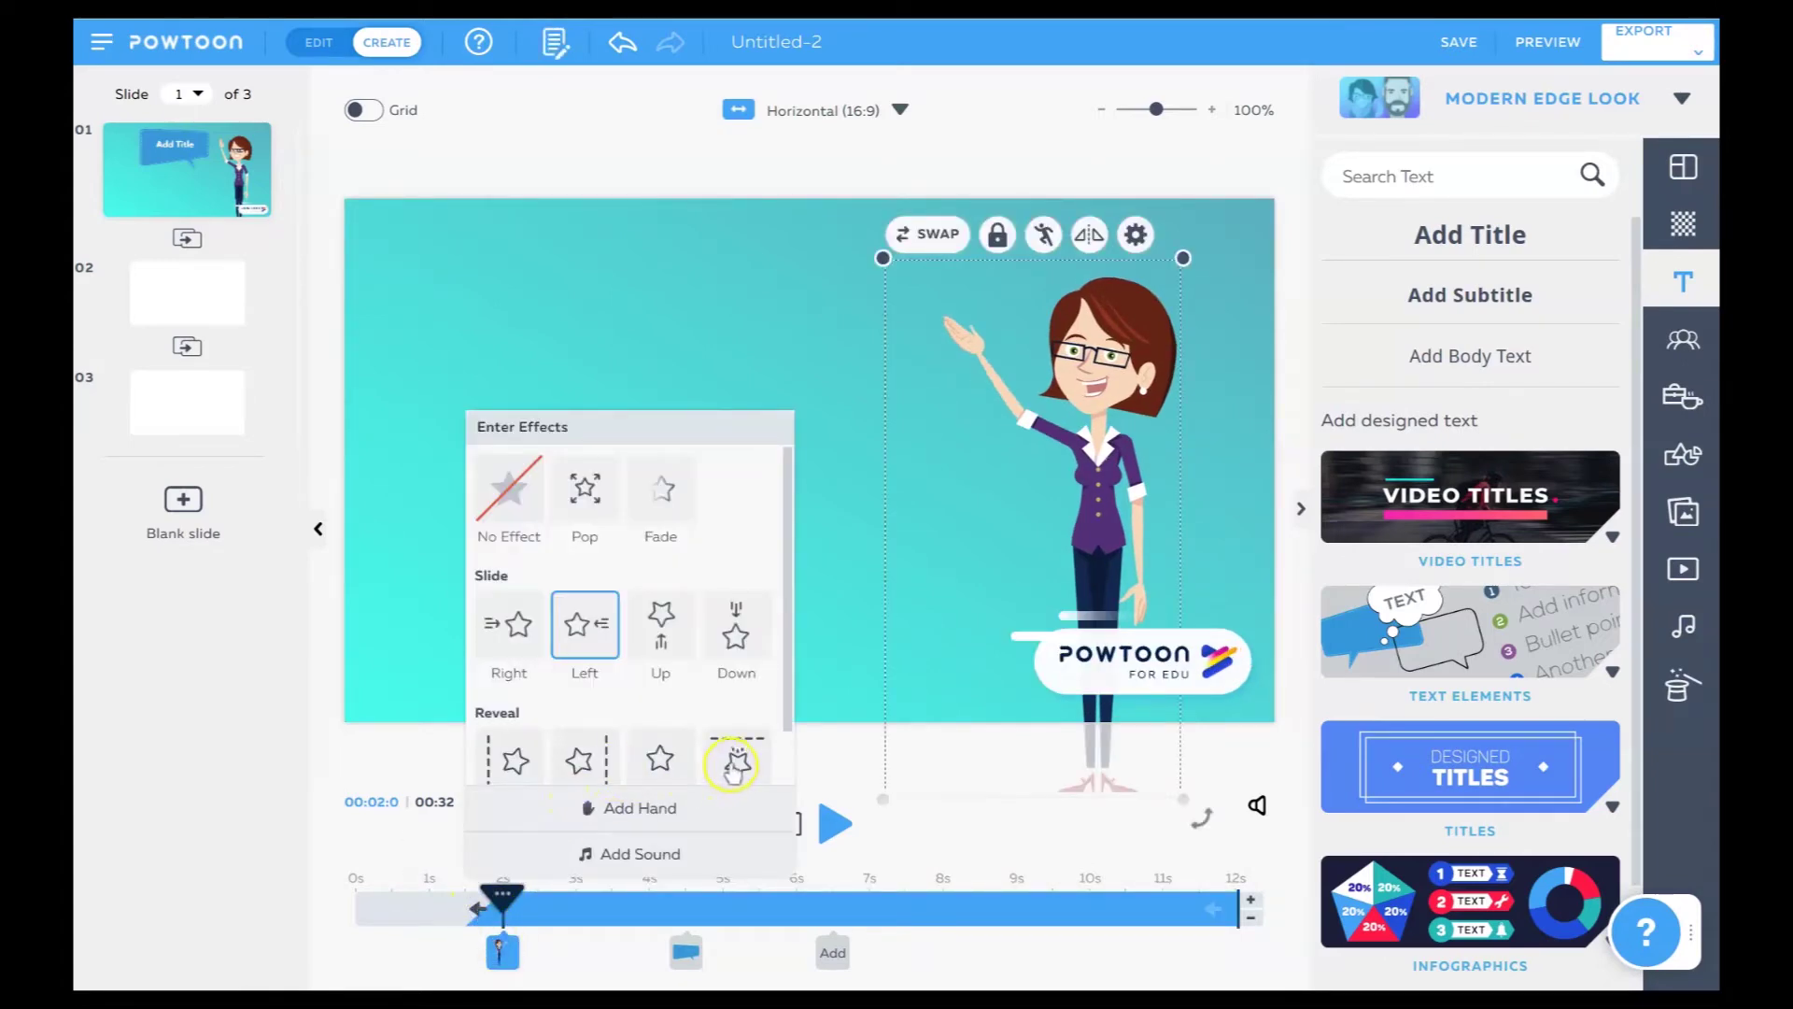
left_click(507, 758)
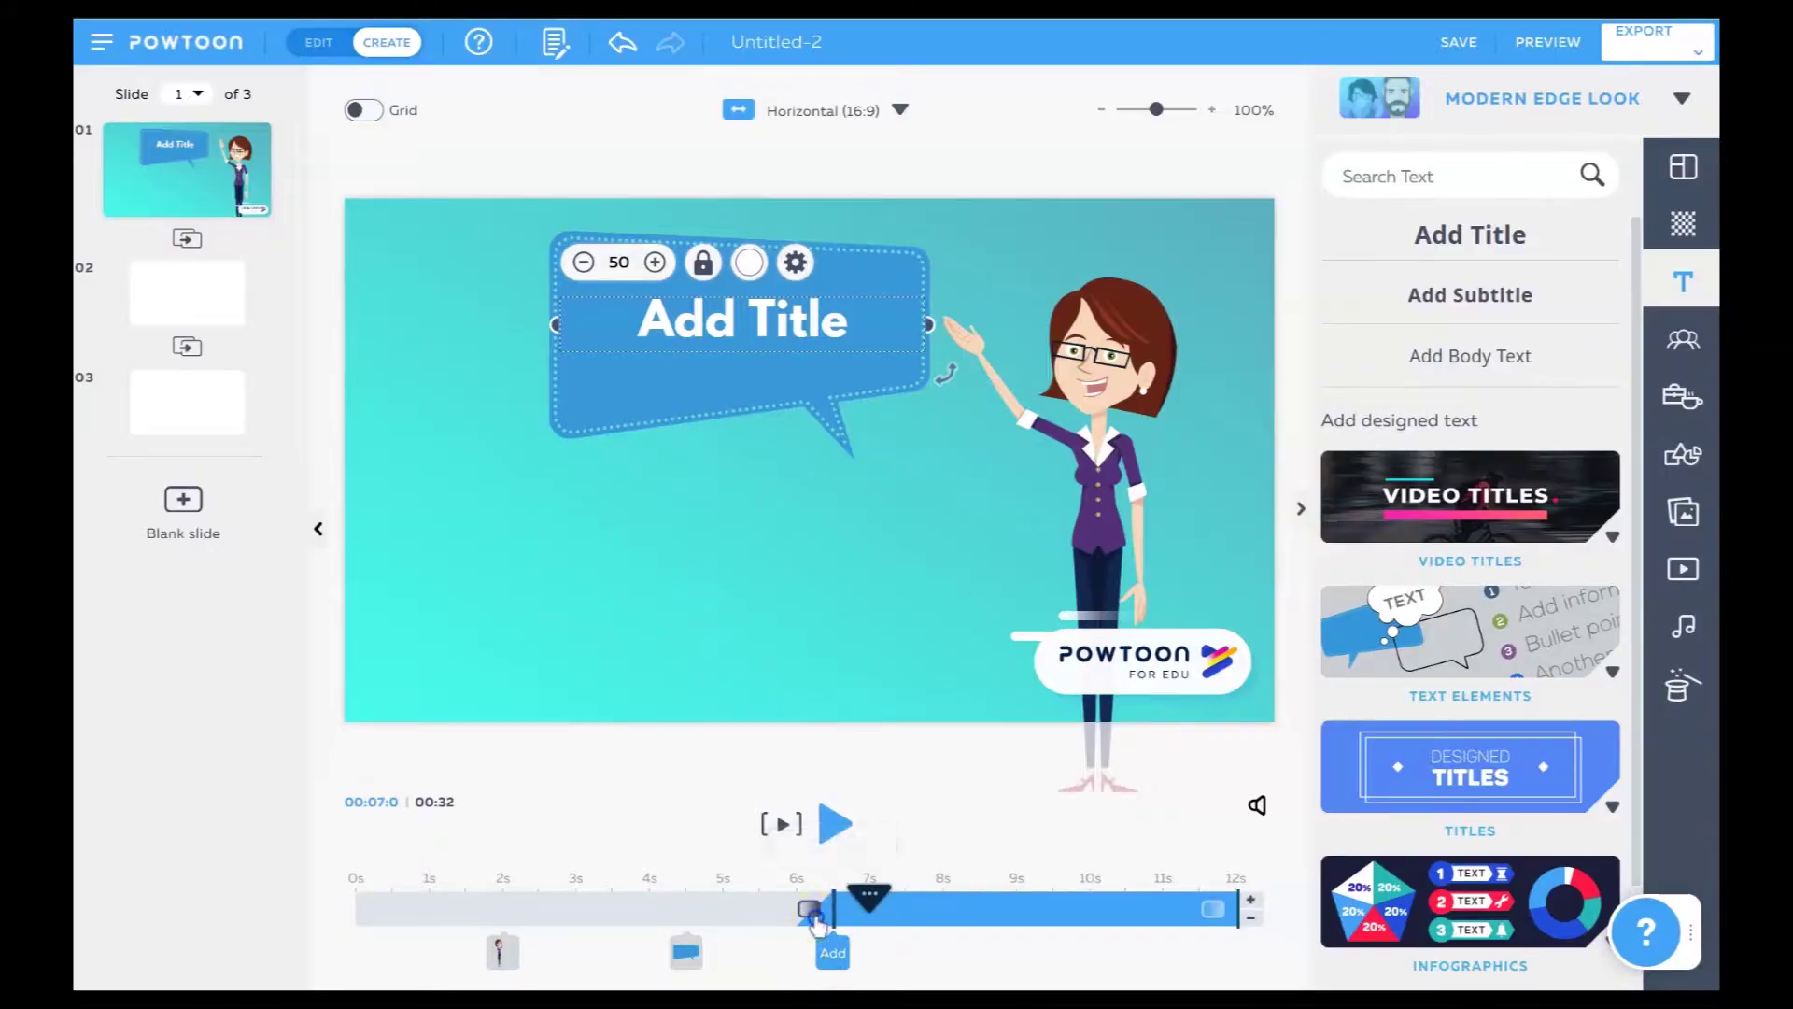
Try the title's text enter effects, settle on Write and preview the slide.
left_click(809, 908)
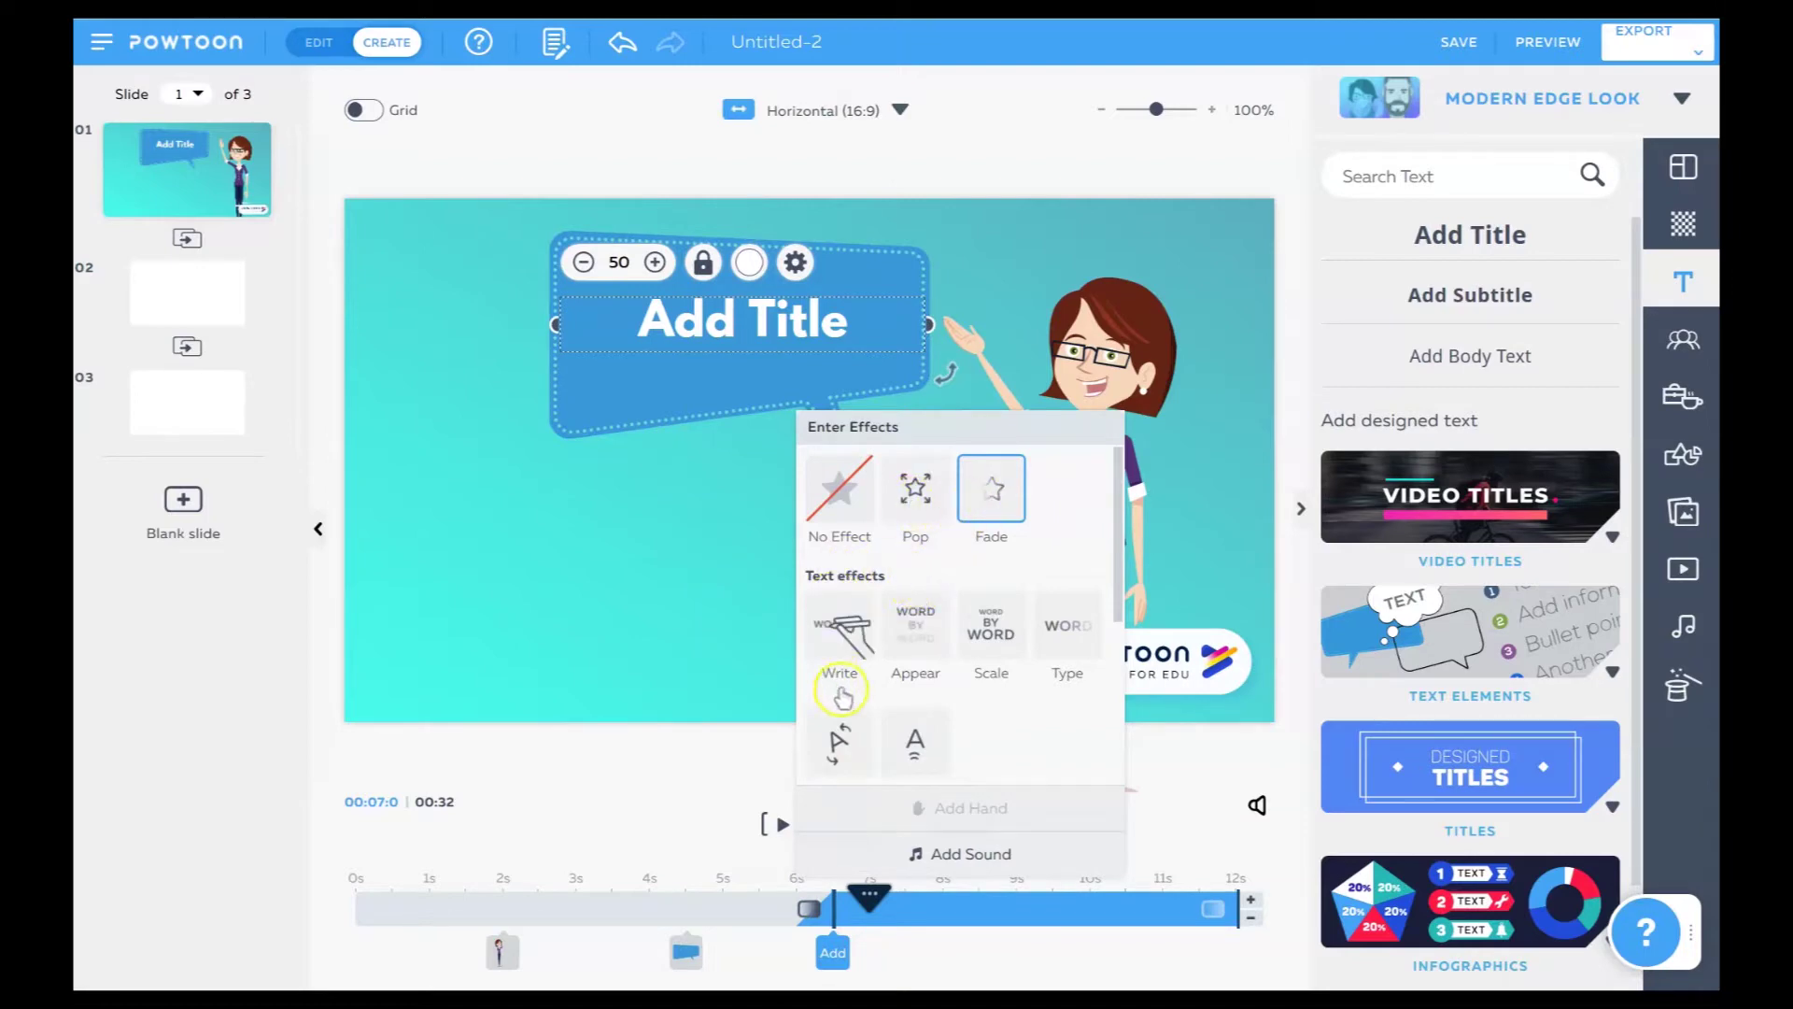
left_click(936, 643)
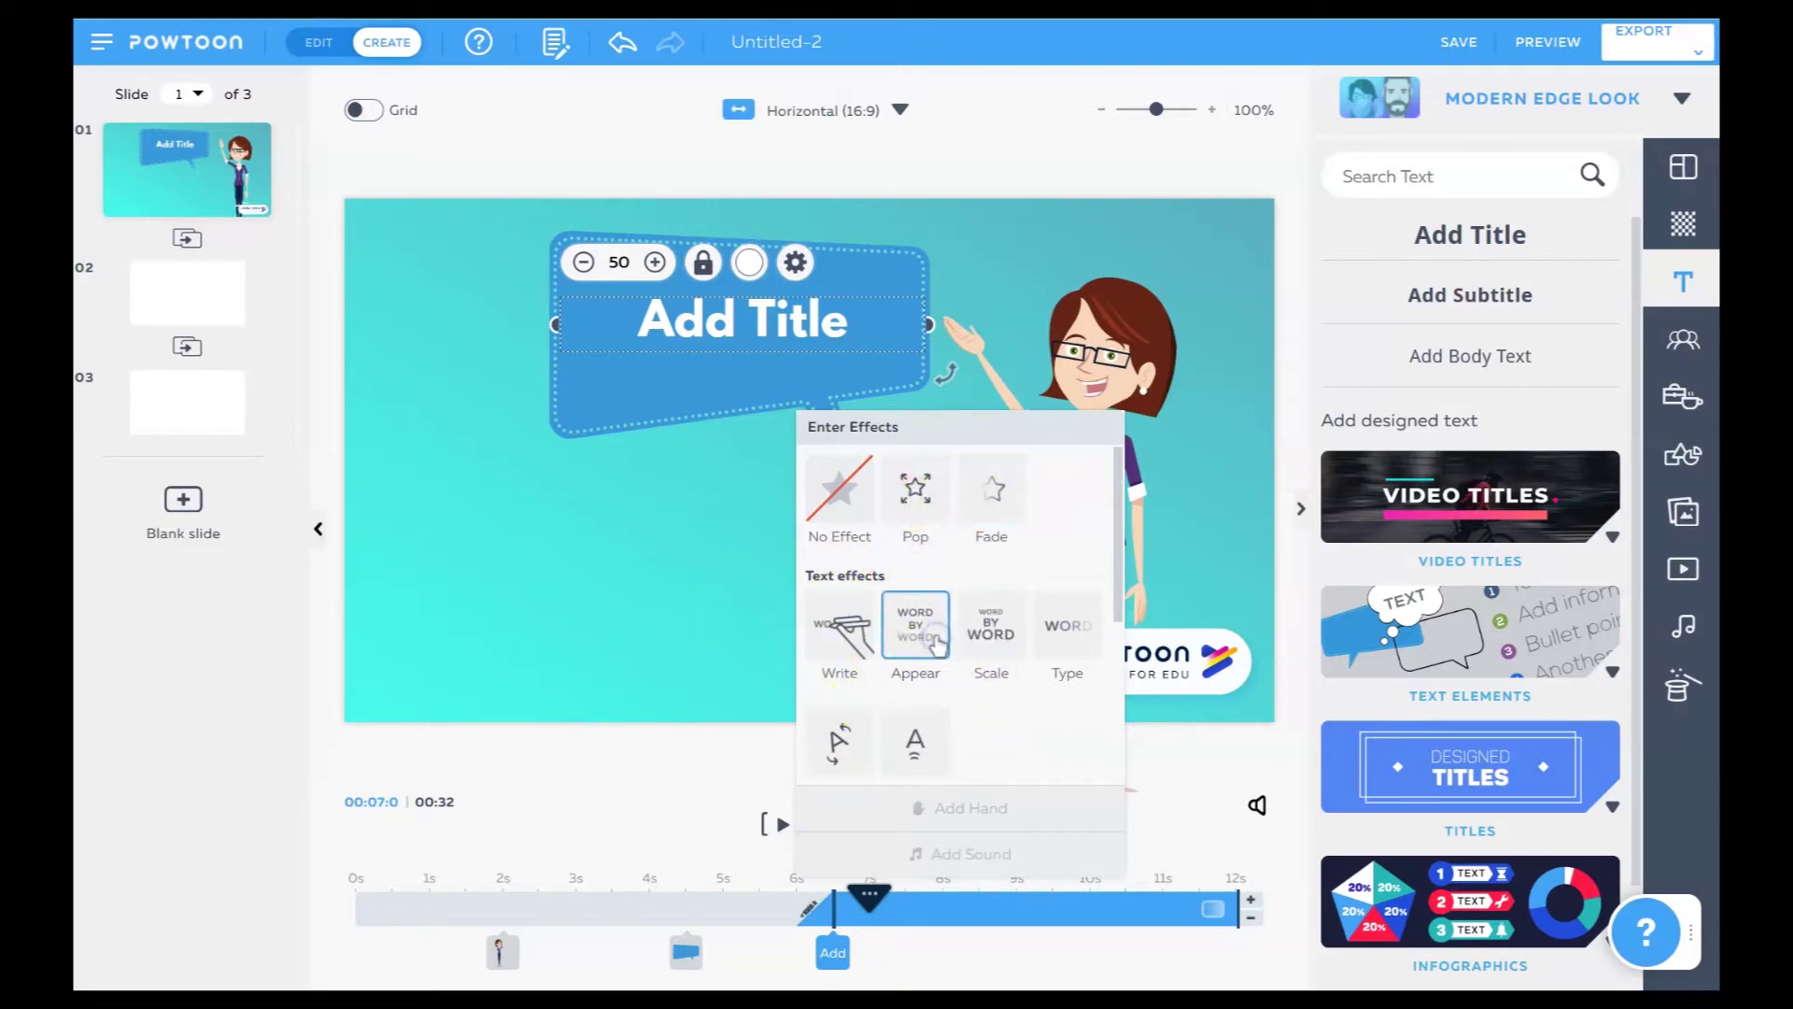
left_click(988, 646)
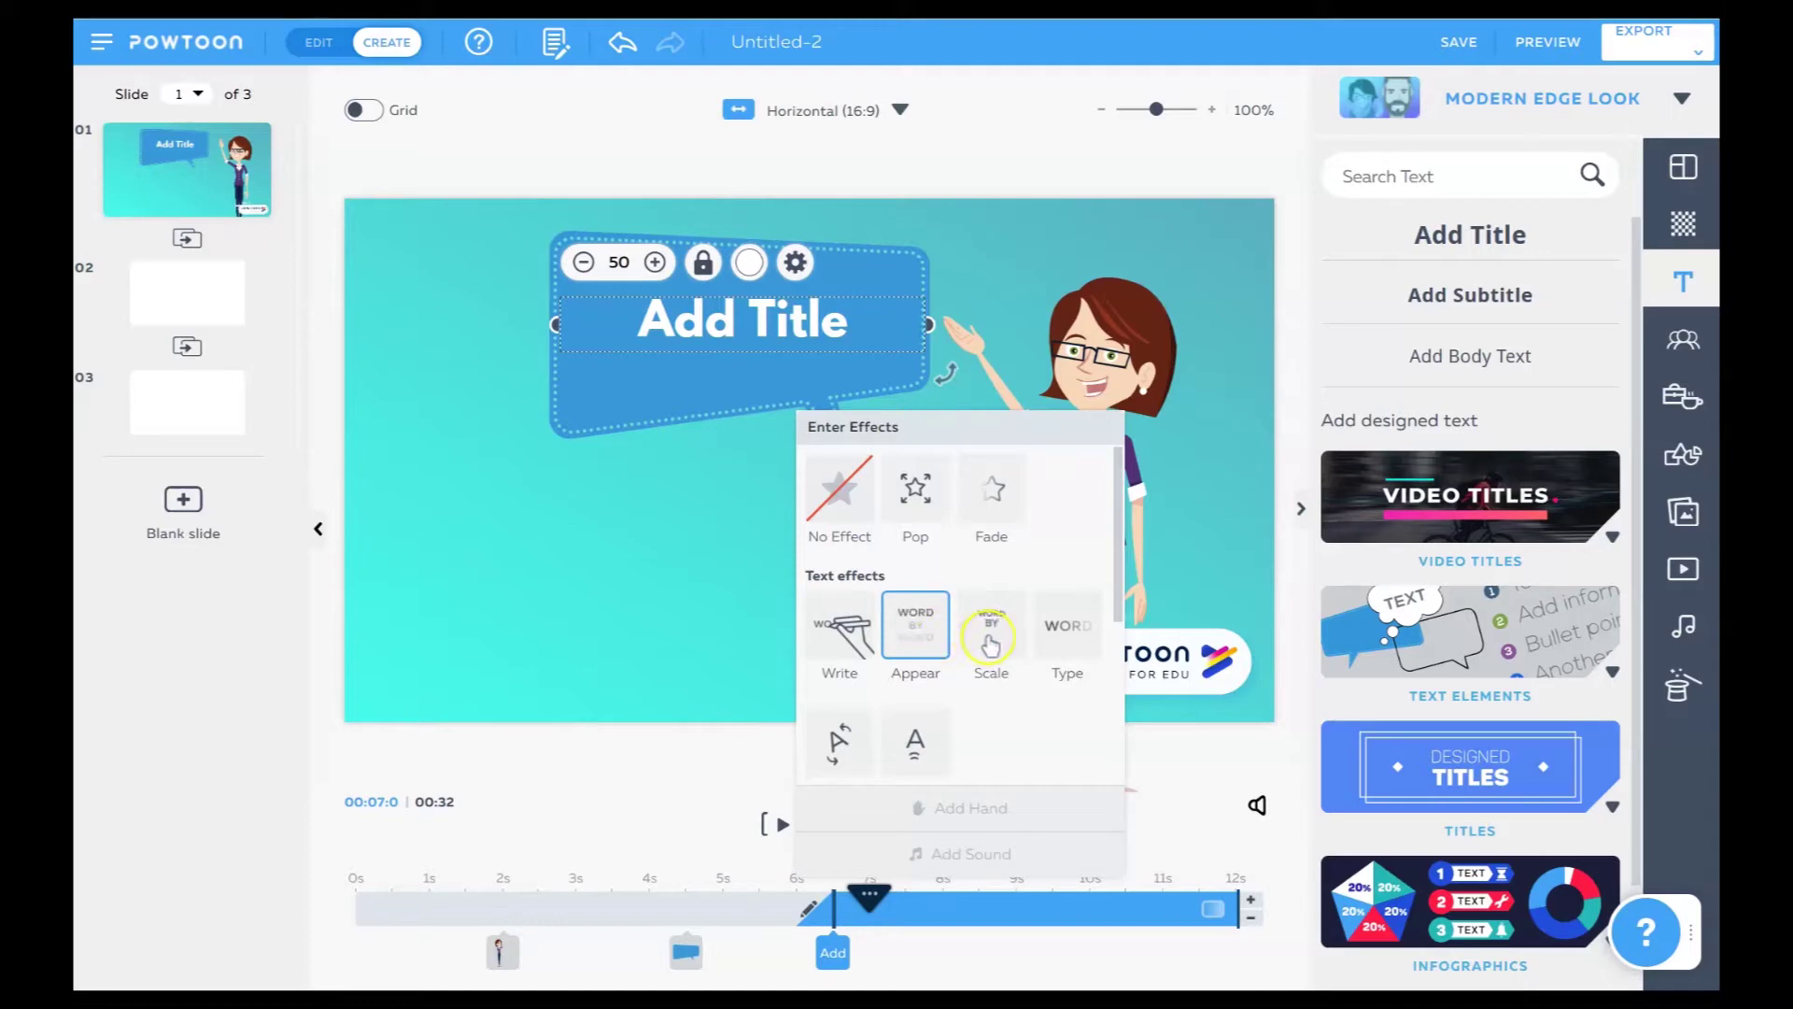
left_click(988, 643)
left_click(1068, 627)
left_click(854, 747)
left_click(915, 748)
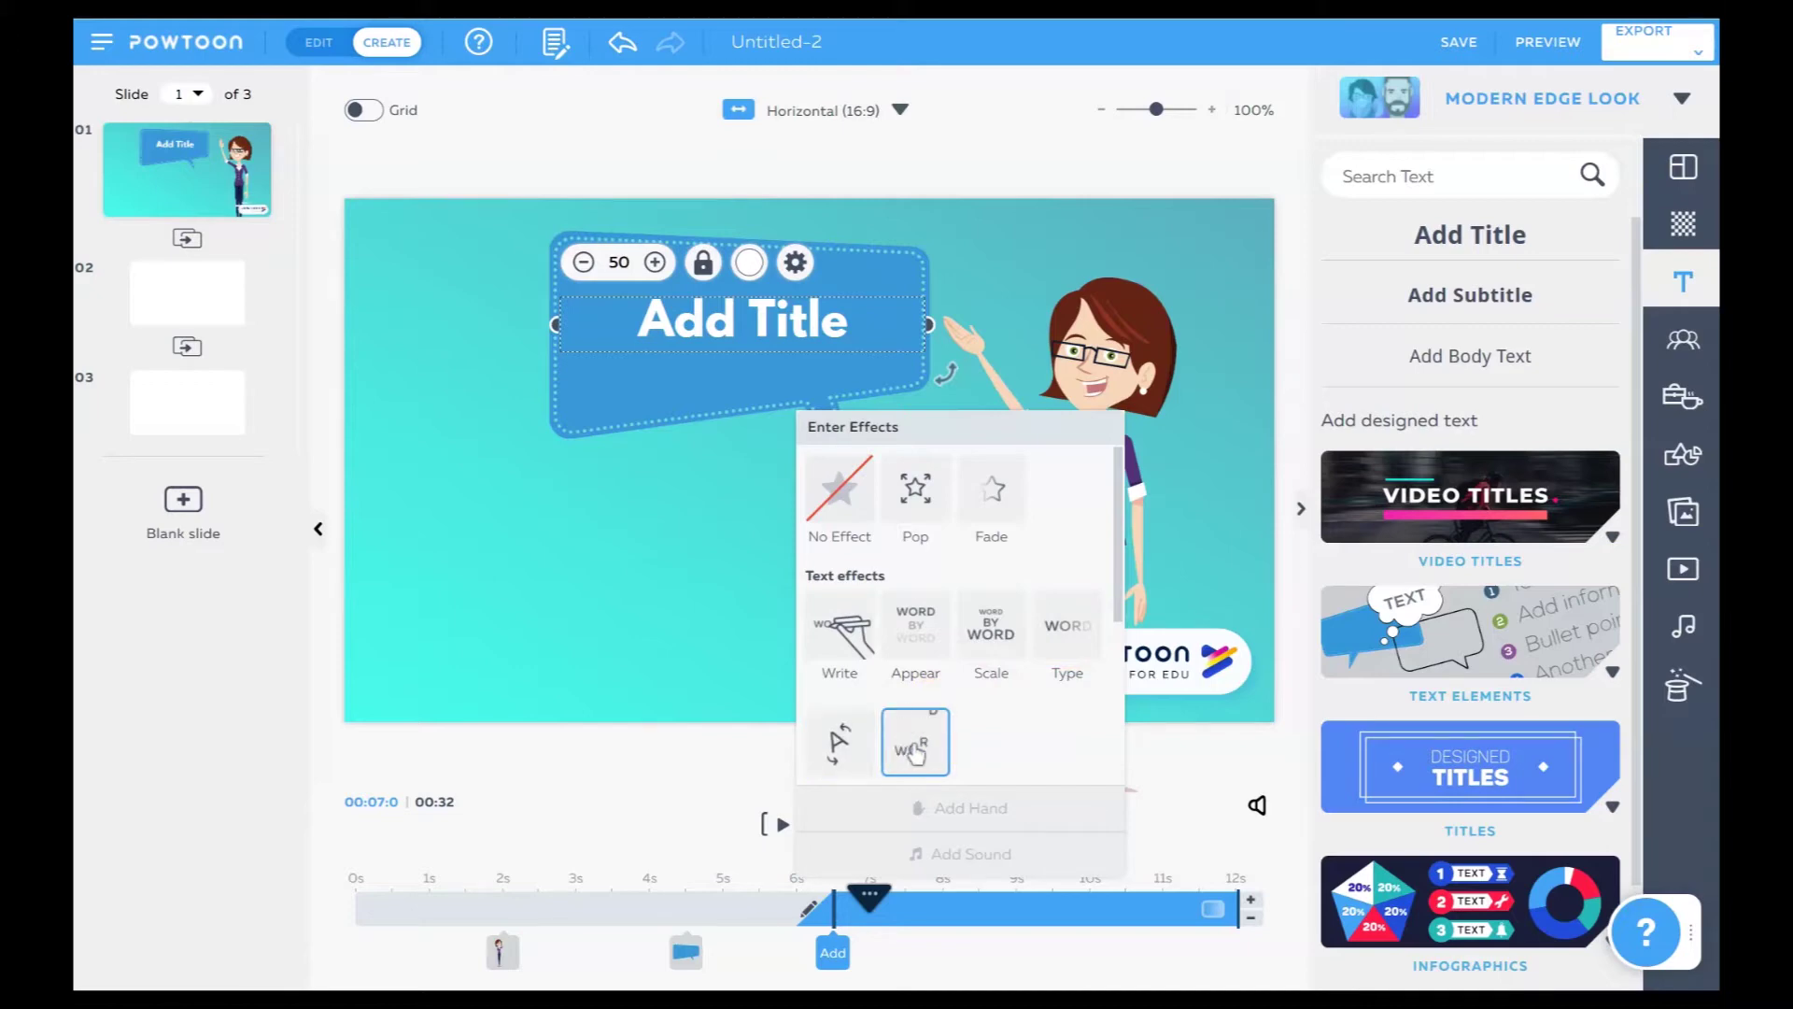
left_click(843, 644)
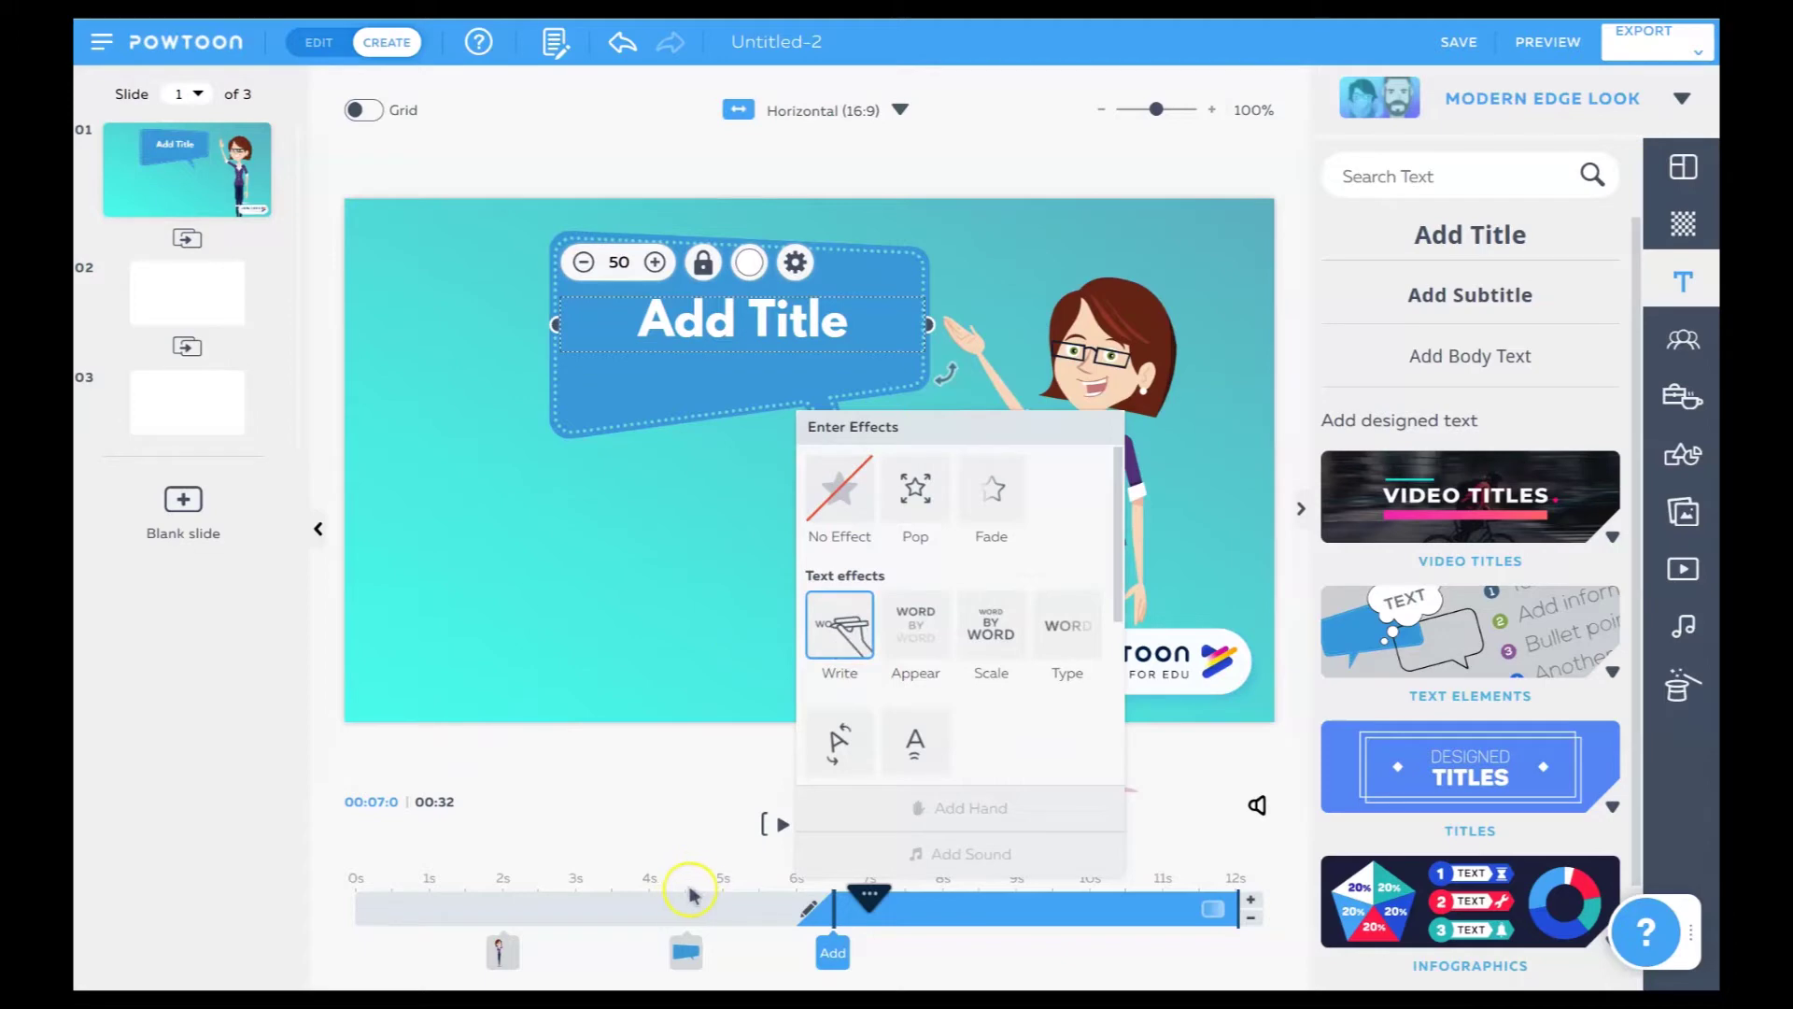
left_click(732, 908)
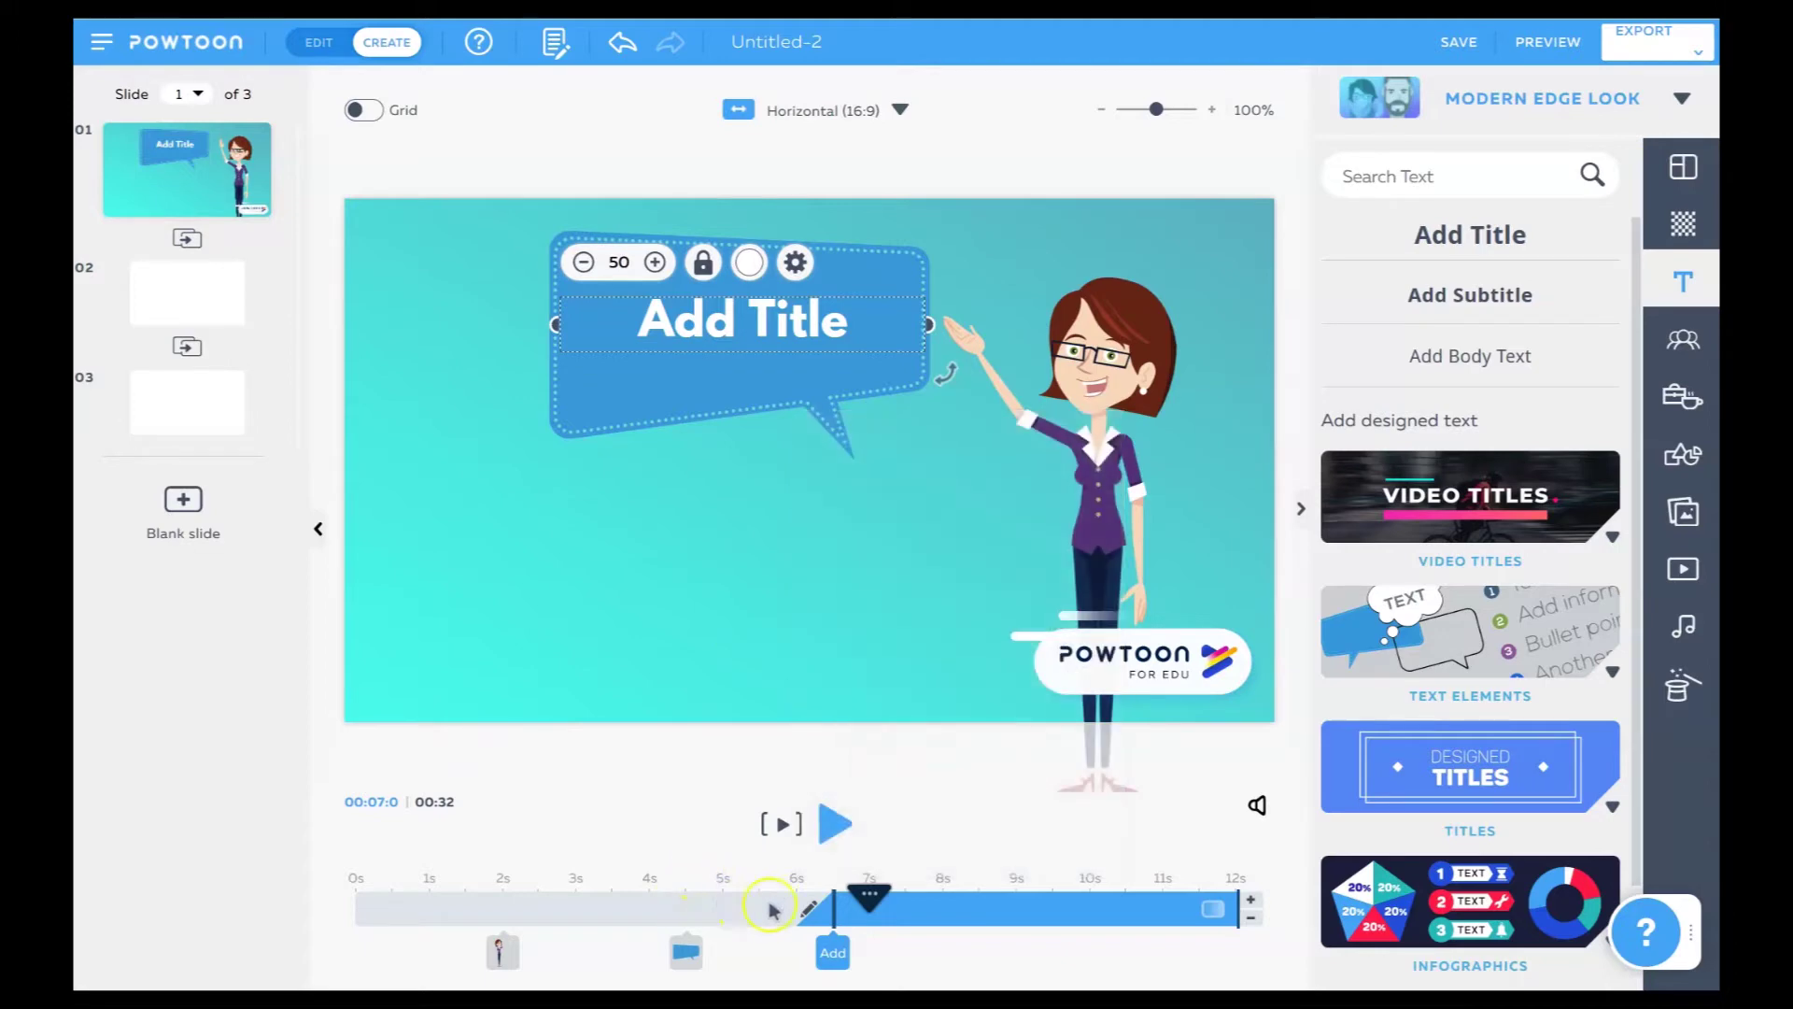
left_click(857, 903)
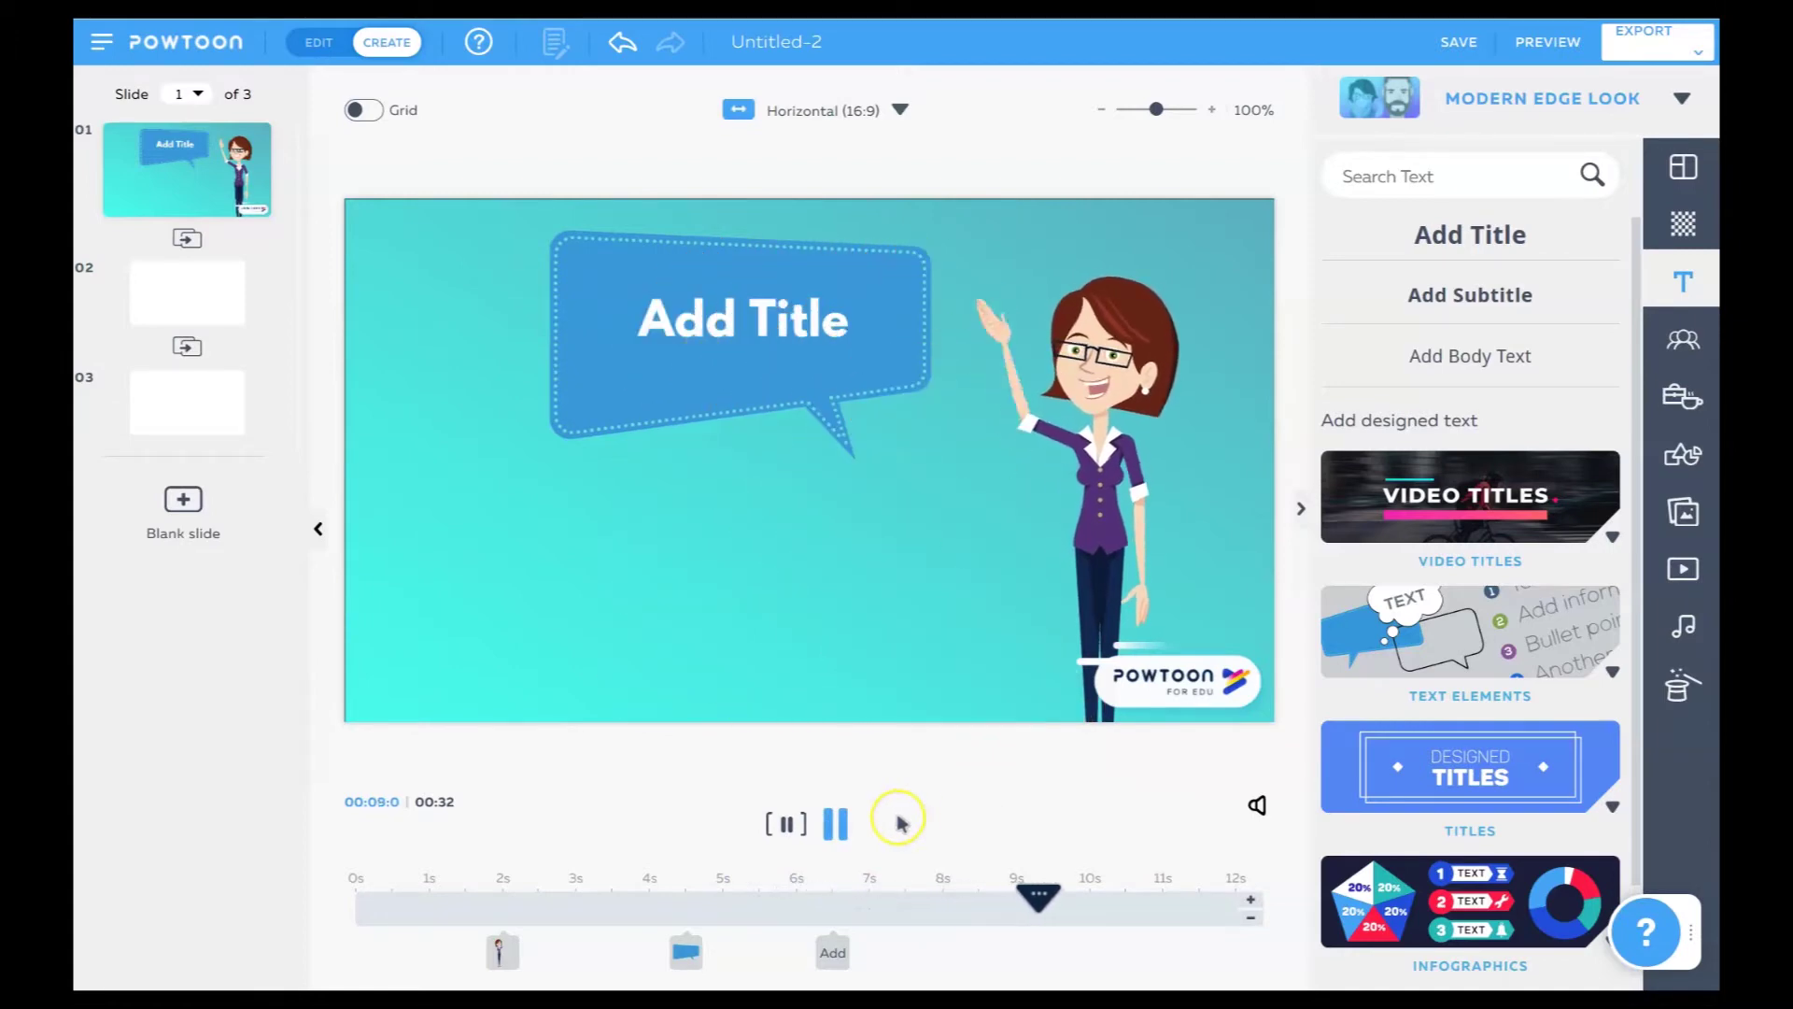
left_click(836, 825)
End the title at about 11 seconds on the timeline and set its exit effect to Pop.
left_click(1234, 902)
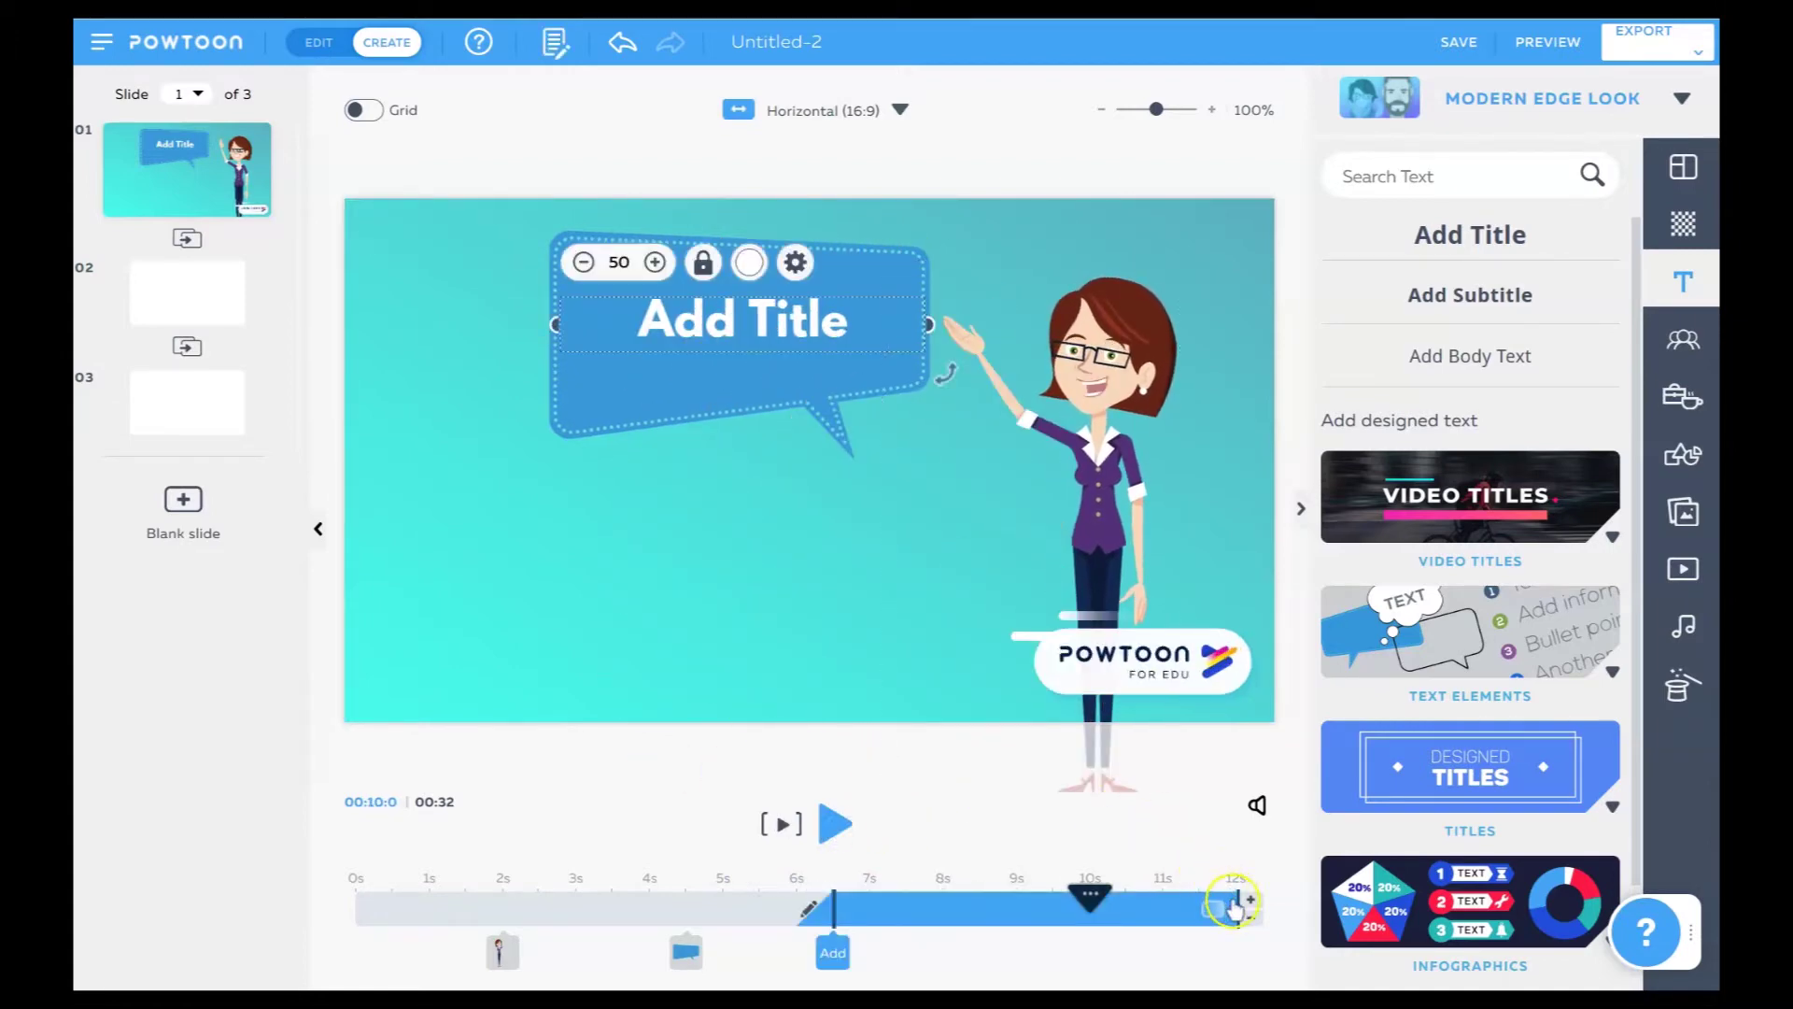
left_click_drag(1239, 906, 1167, 910)
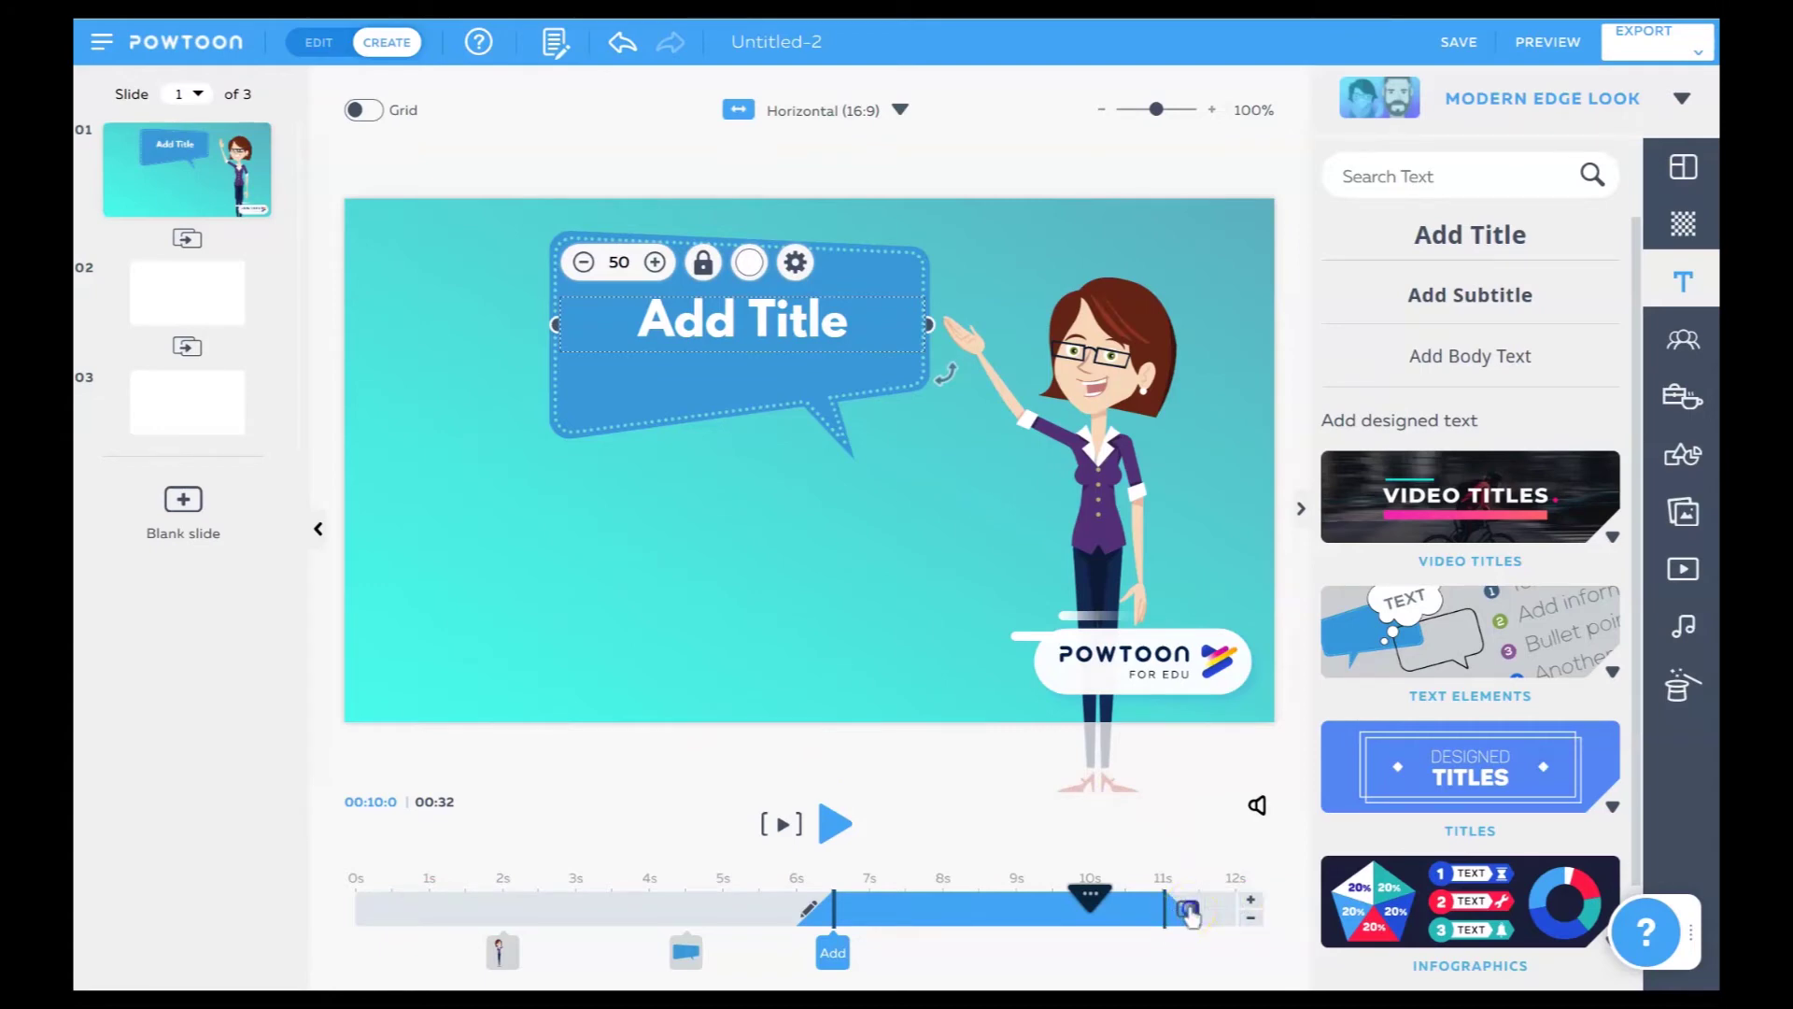
left_click(1188, 909)
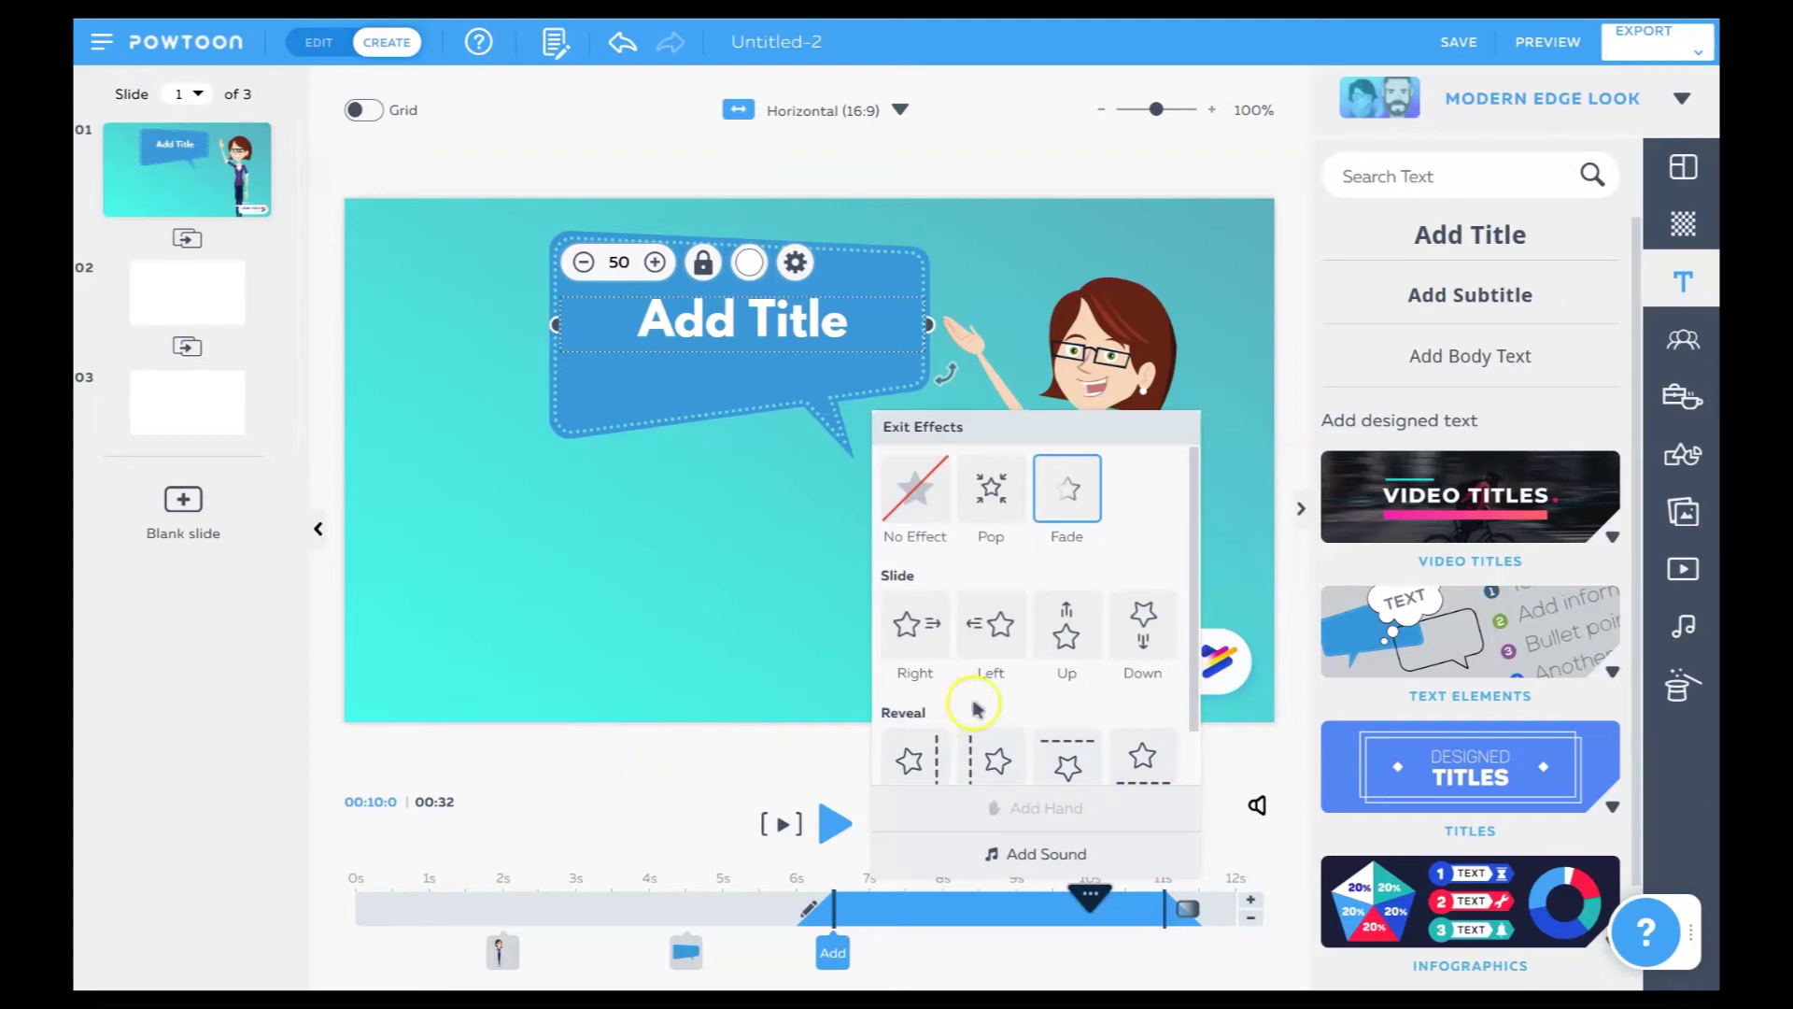
left_click(1009, 495)
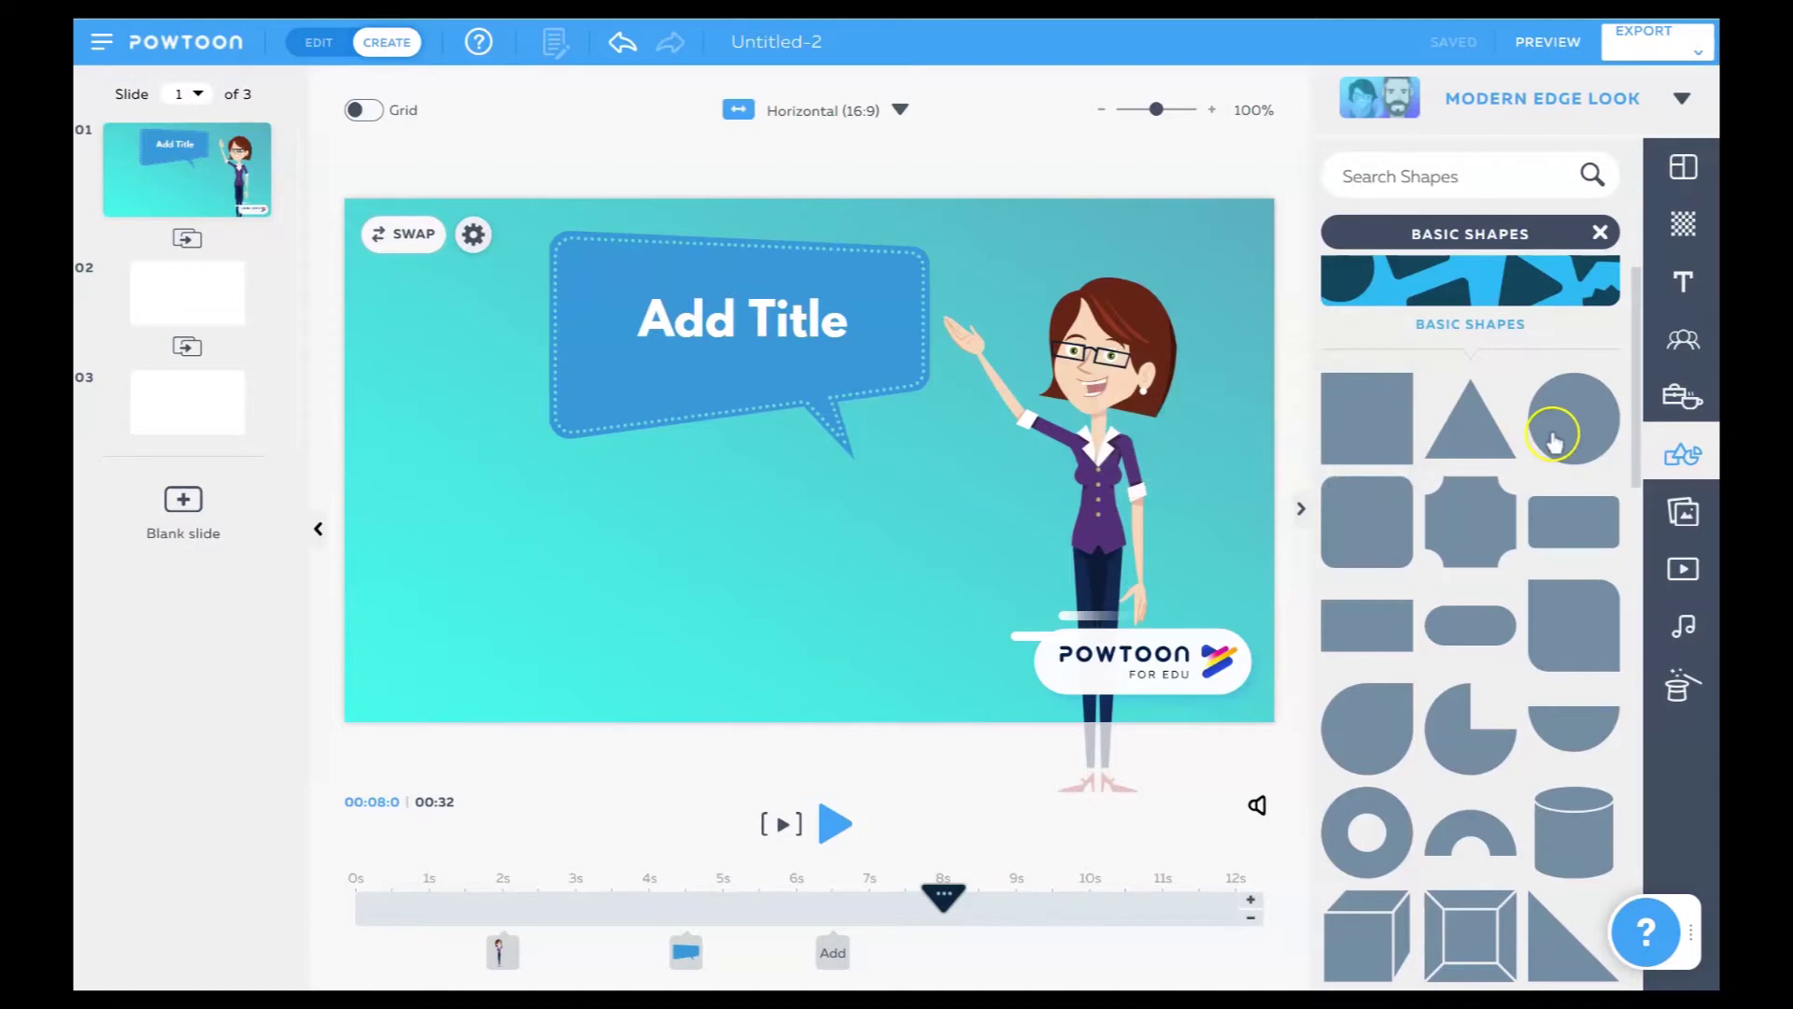
Add a circle, a triangle and a square with notched corners side by side below the speech bubble.
left_click(1552, 439)
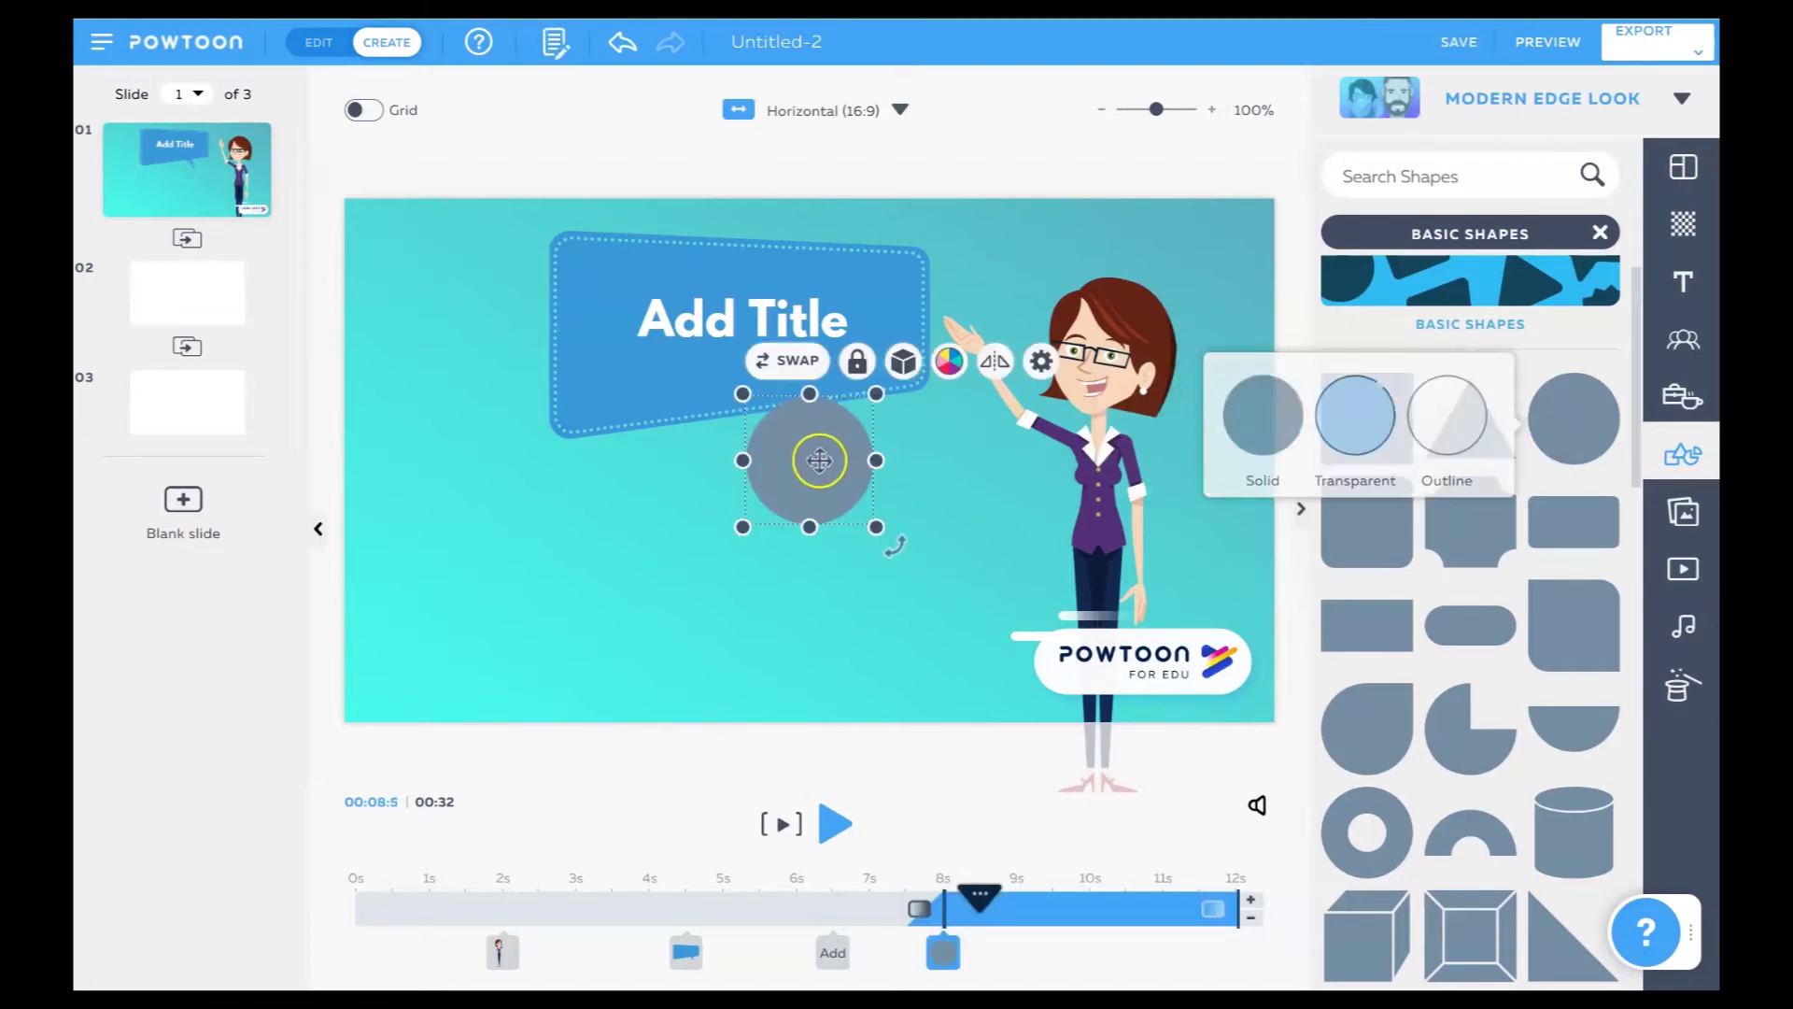
left_click_drag(738, 504, 522, 604)
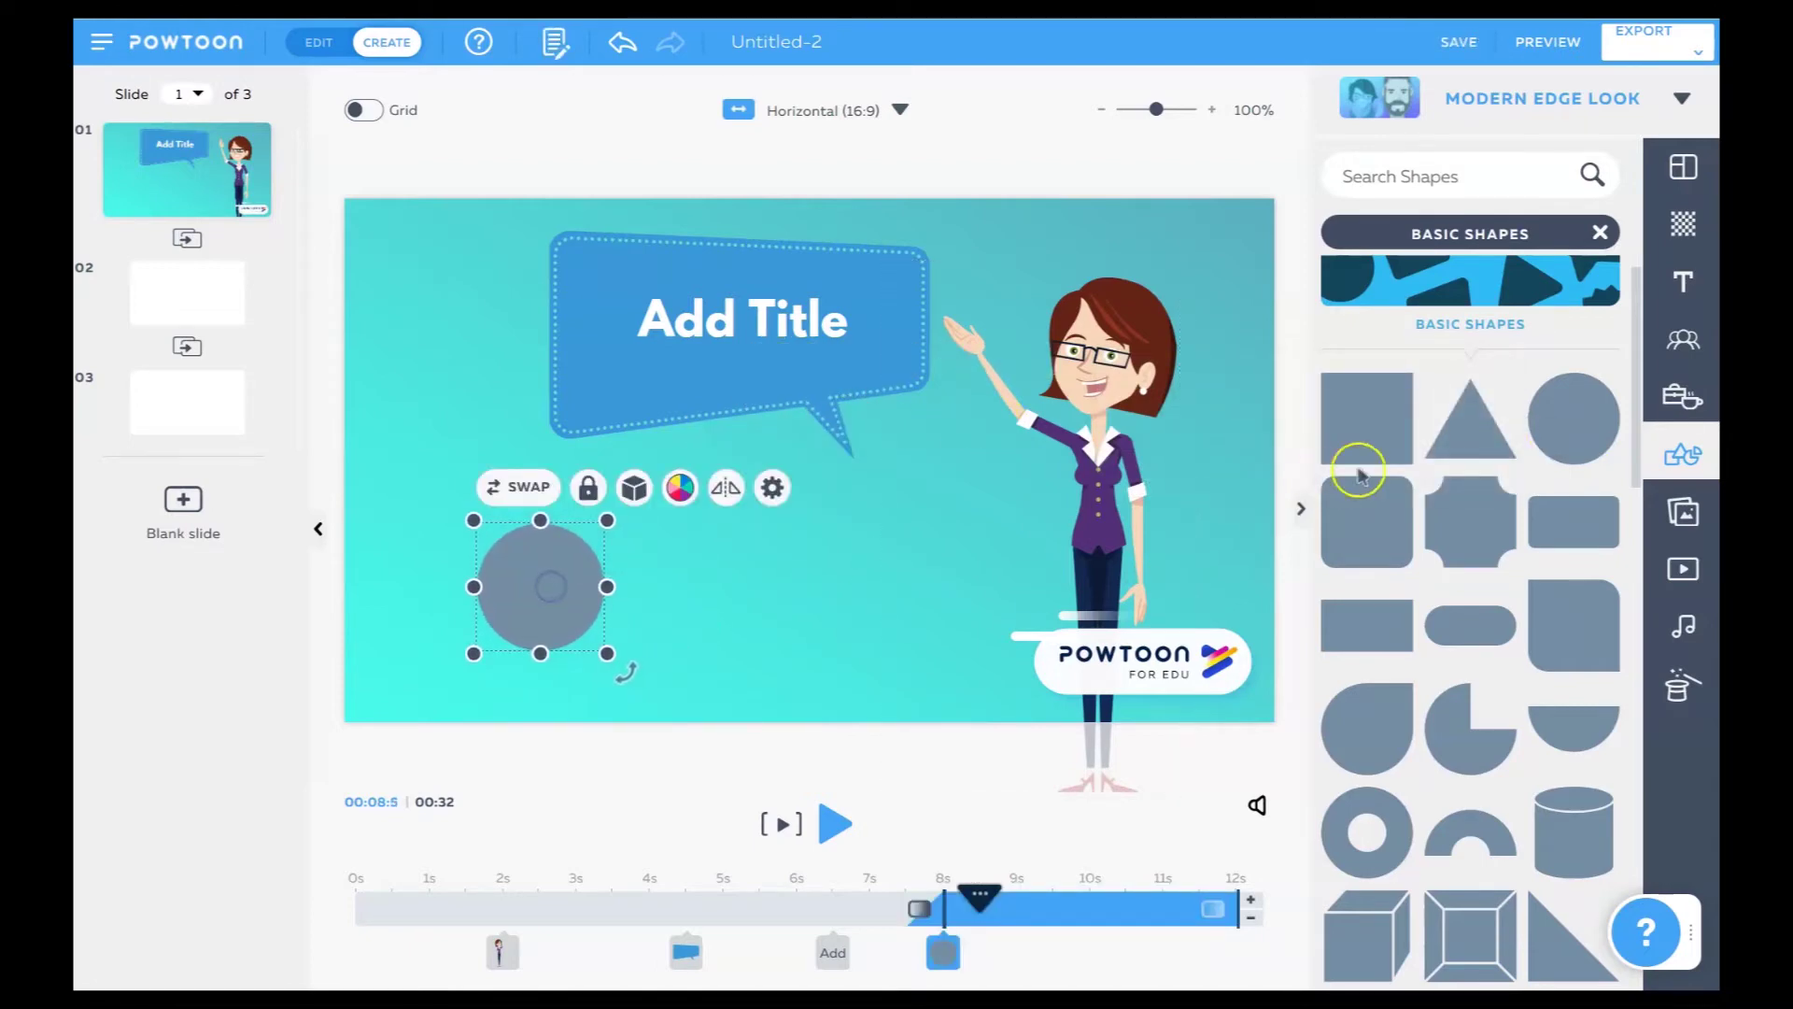
left_click(1457, 447)
left_click_drag(800, 495, 722, 632)
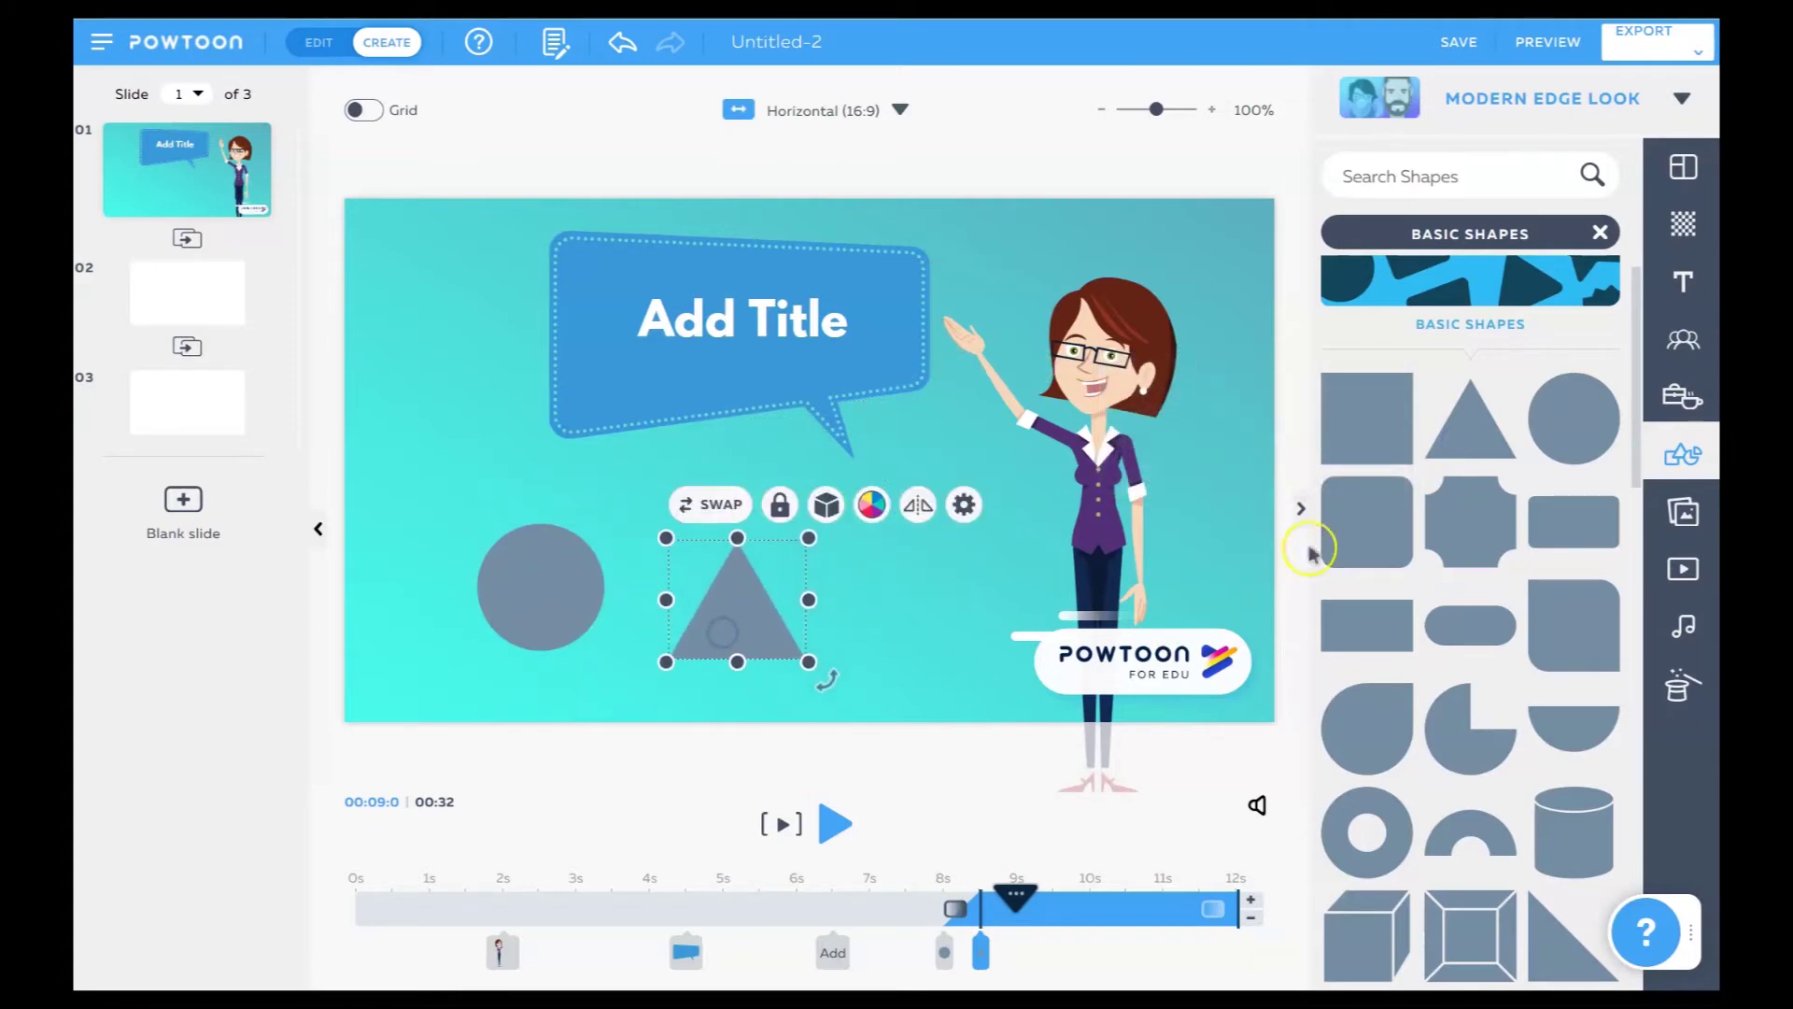
left_click(1451, 511)
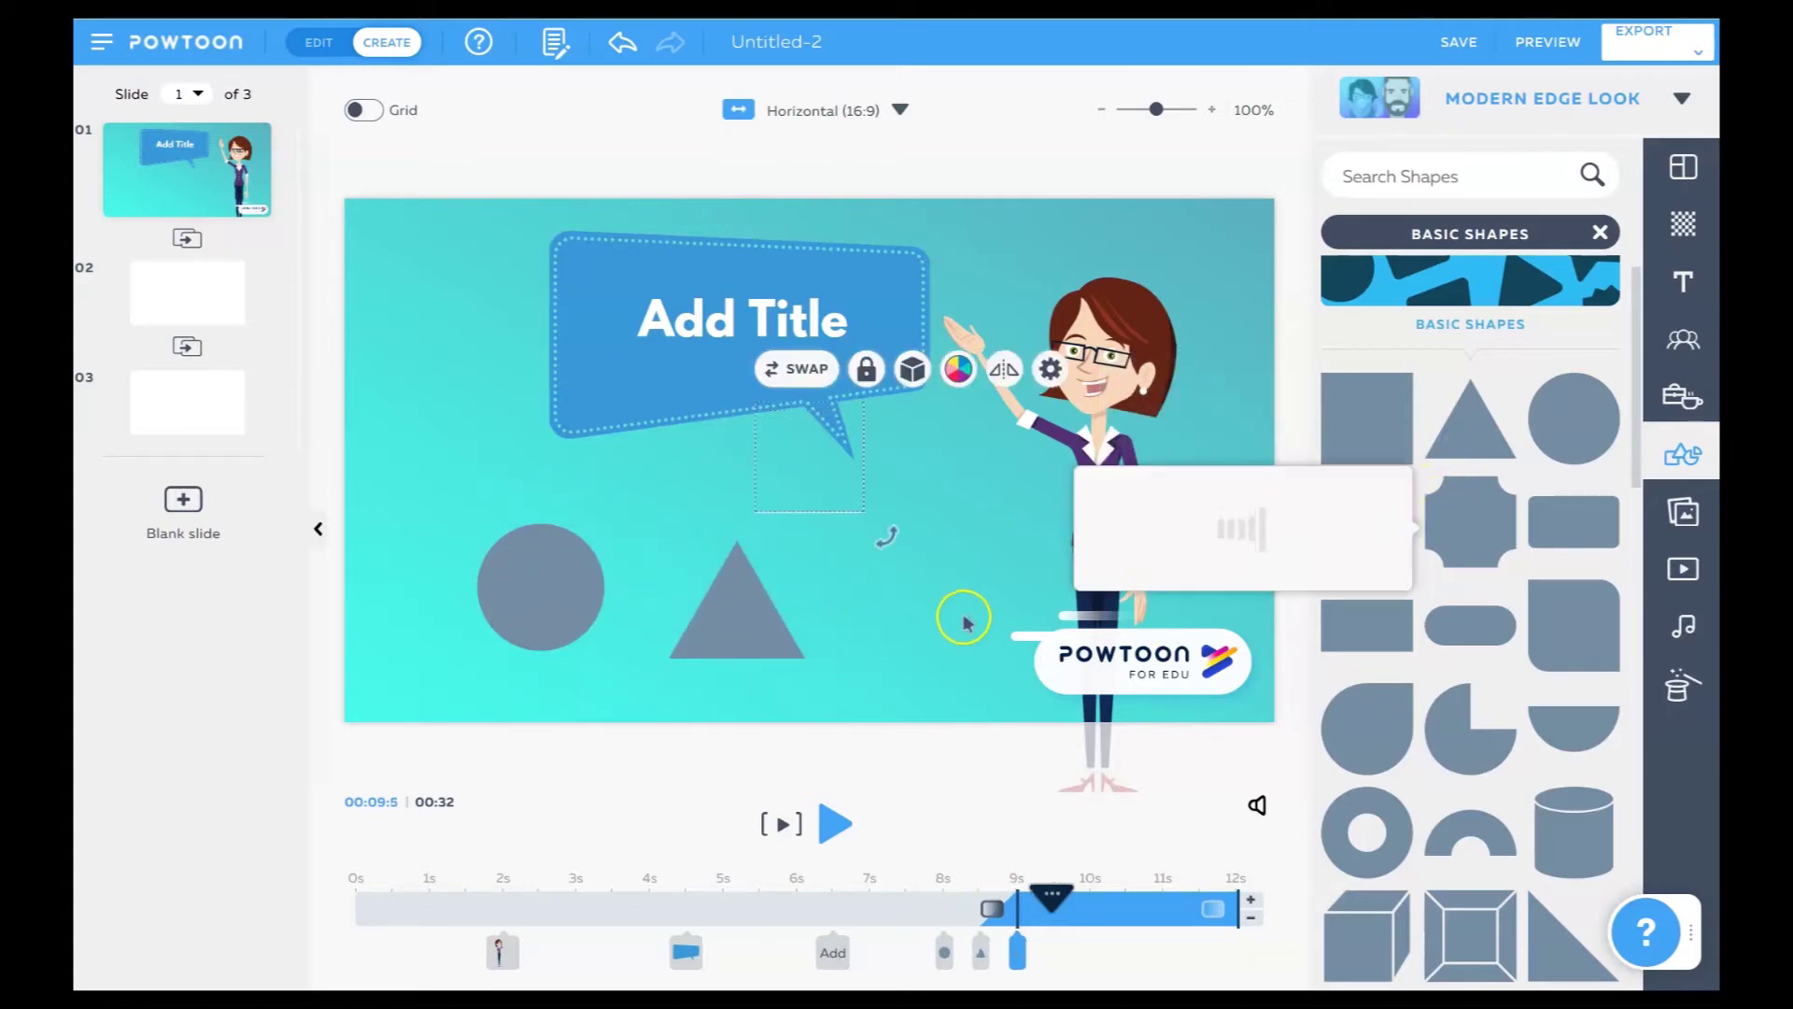
left_click_drag(809, 480, 921, 566)
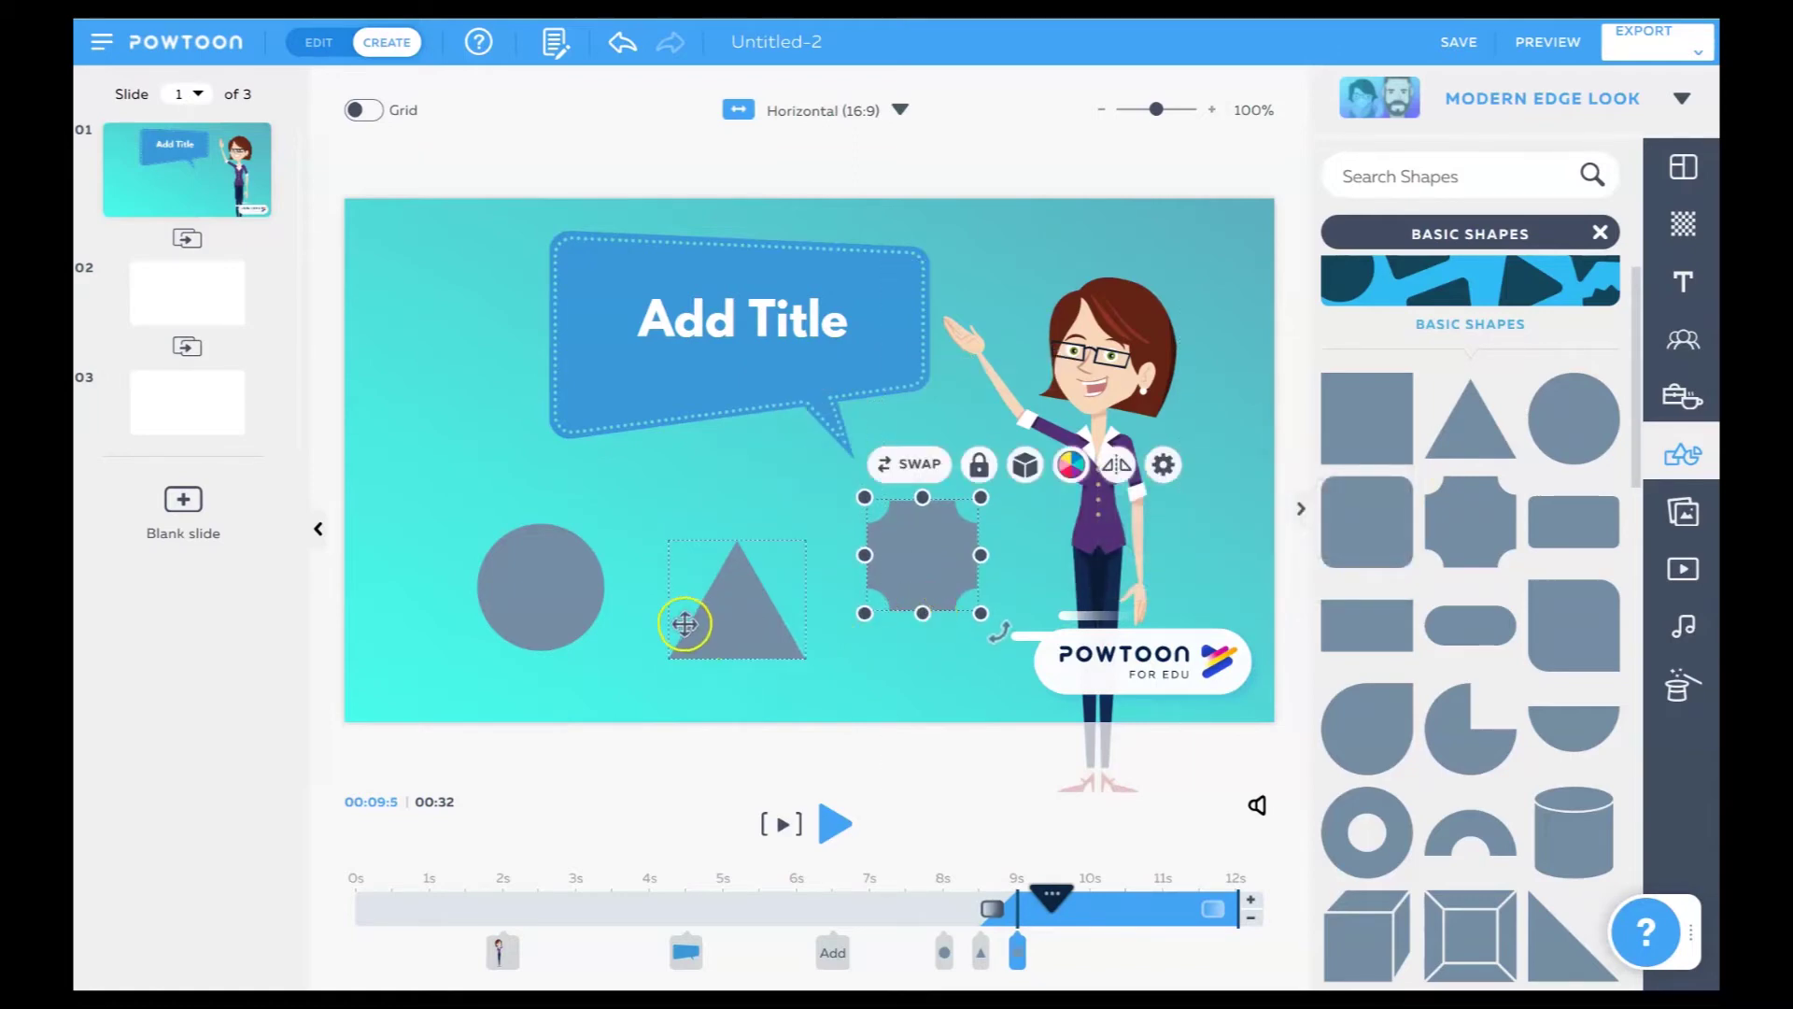
Select the circle, triangle and notched square together and align their middles along one horizontal line.
left_click(729, 635, "shift")
left_click(583, 617, "shift")
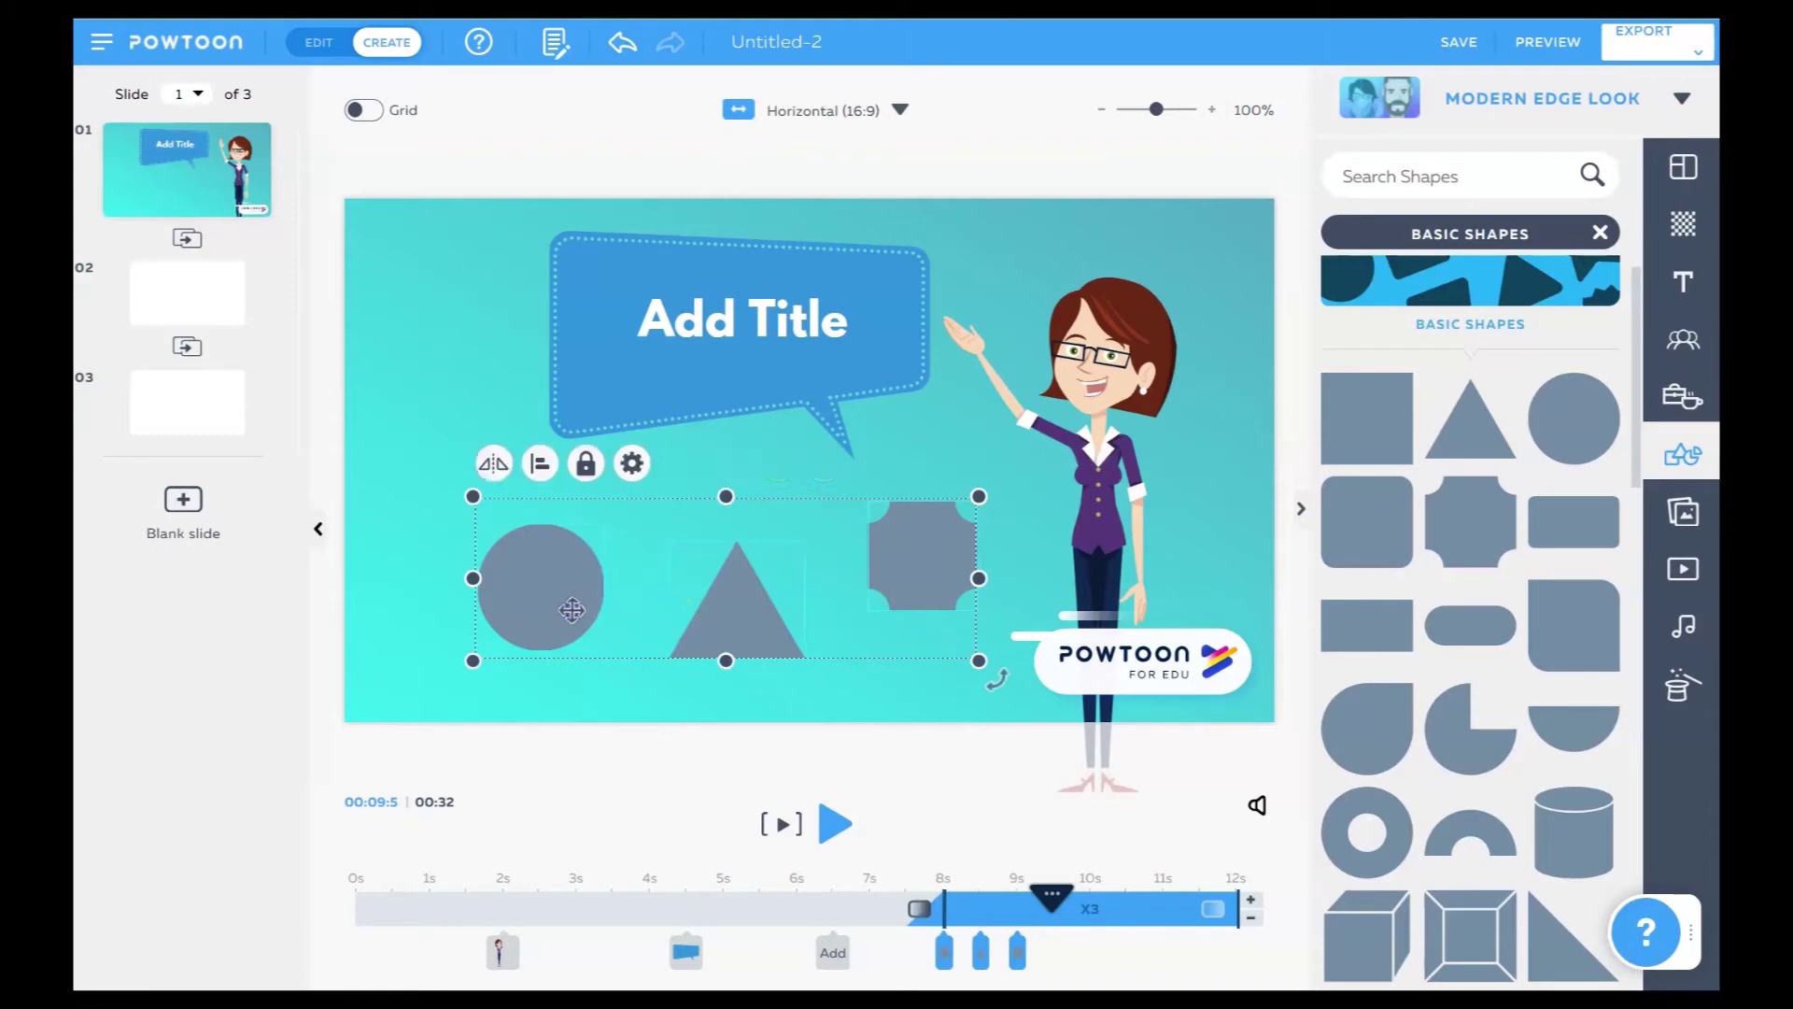
left_click(543, 465)
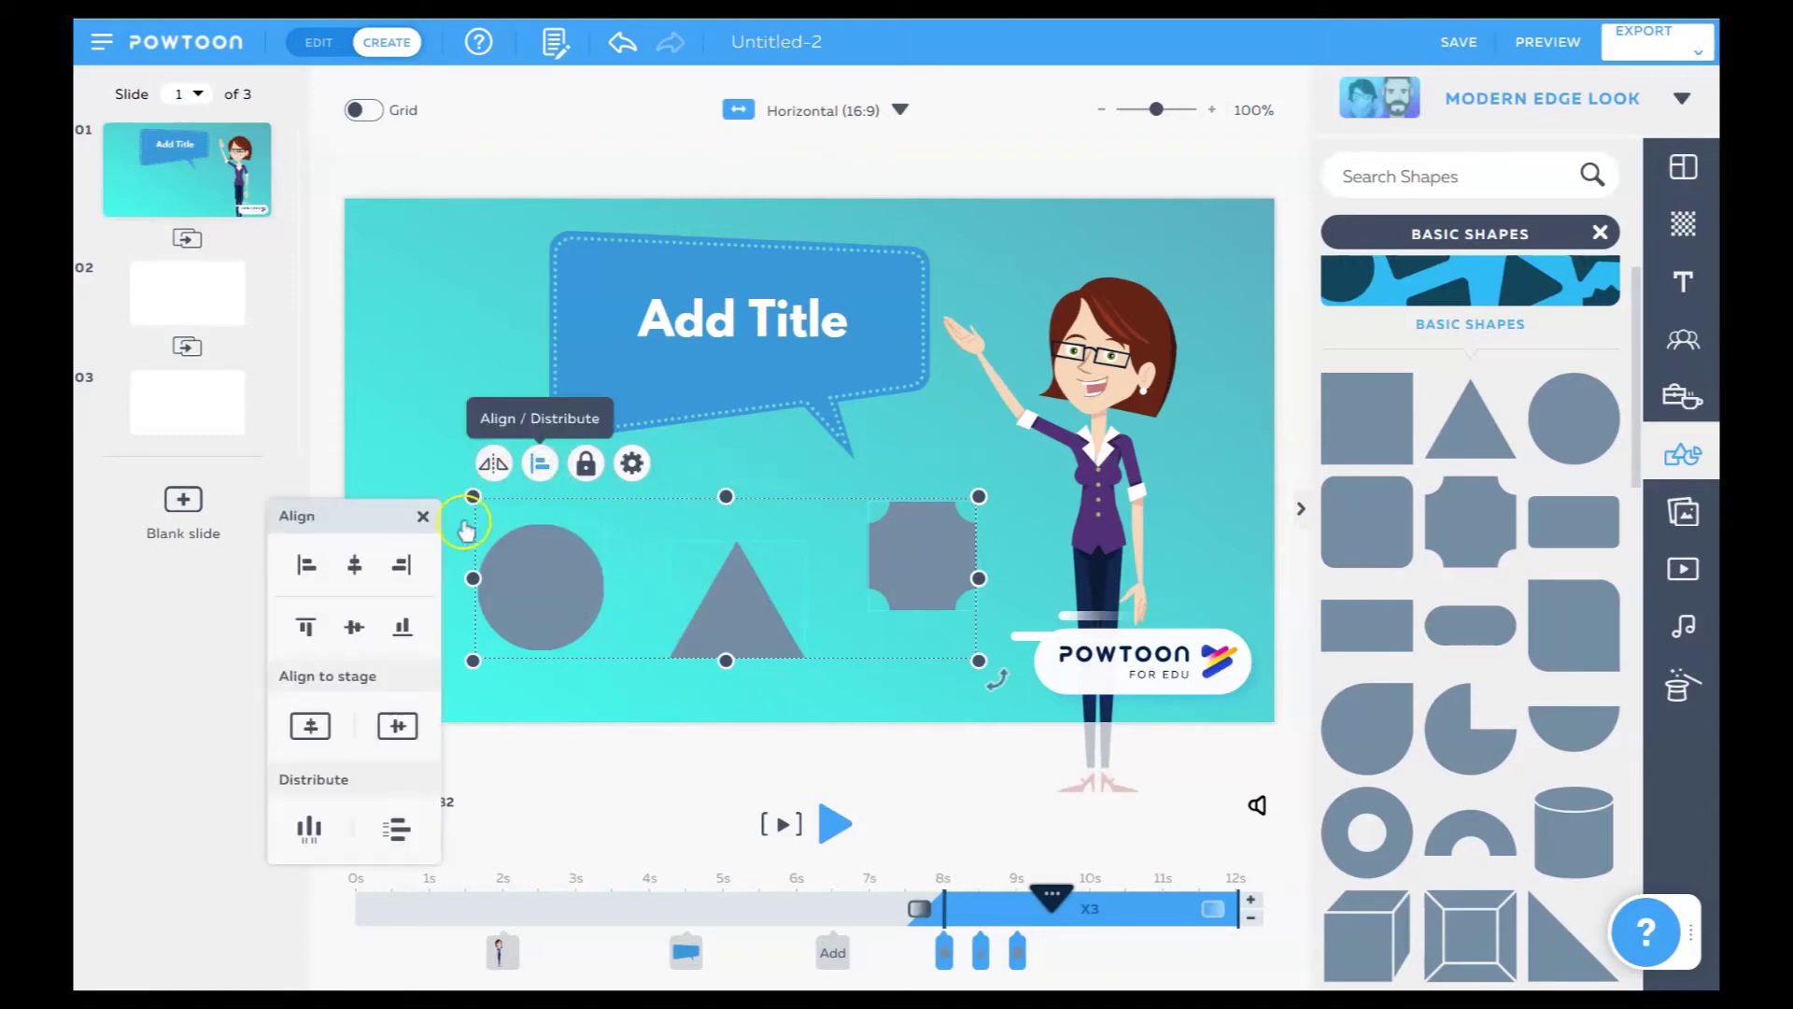
left_click(352, 627)
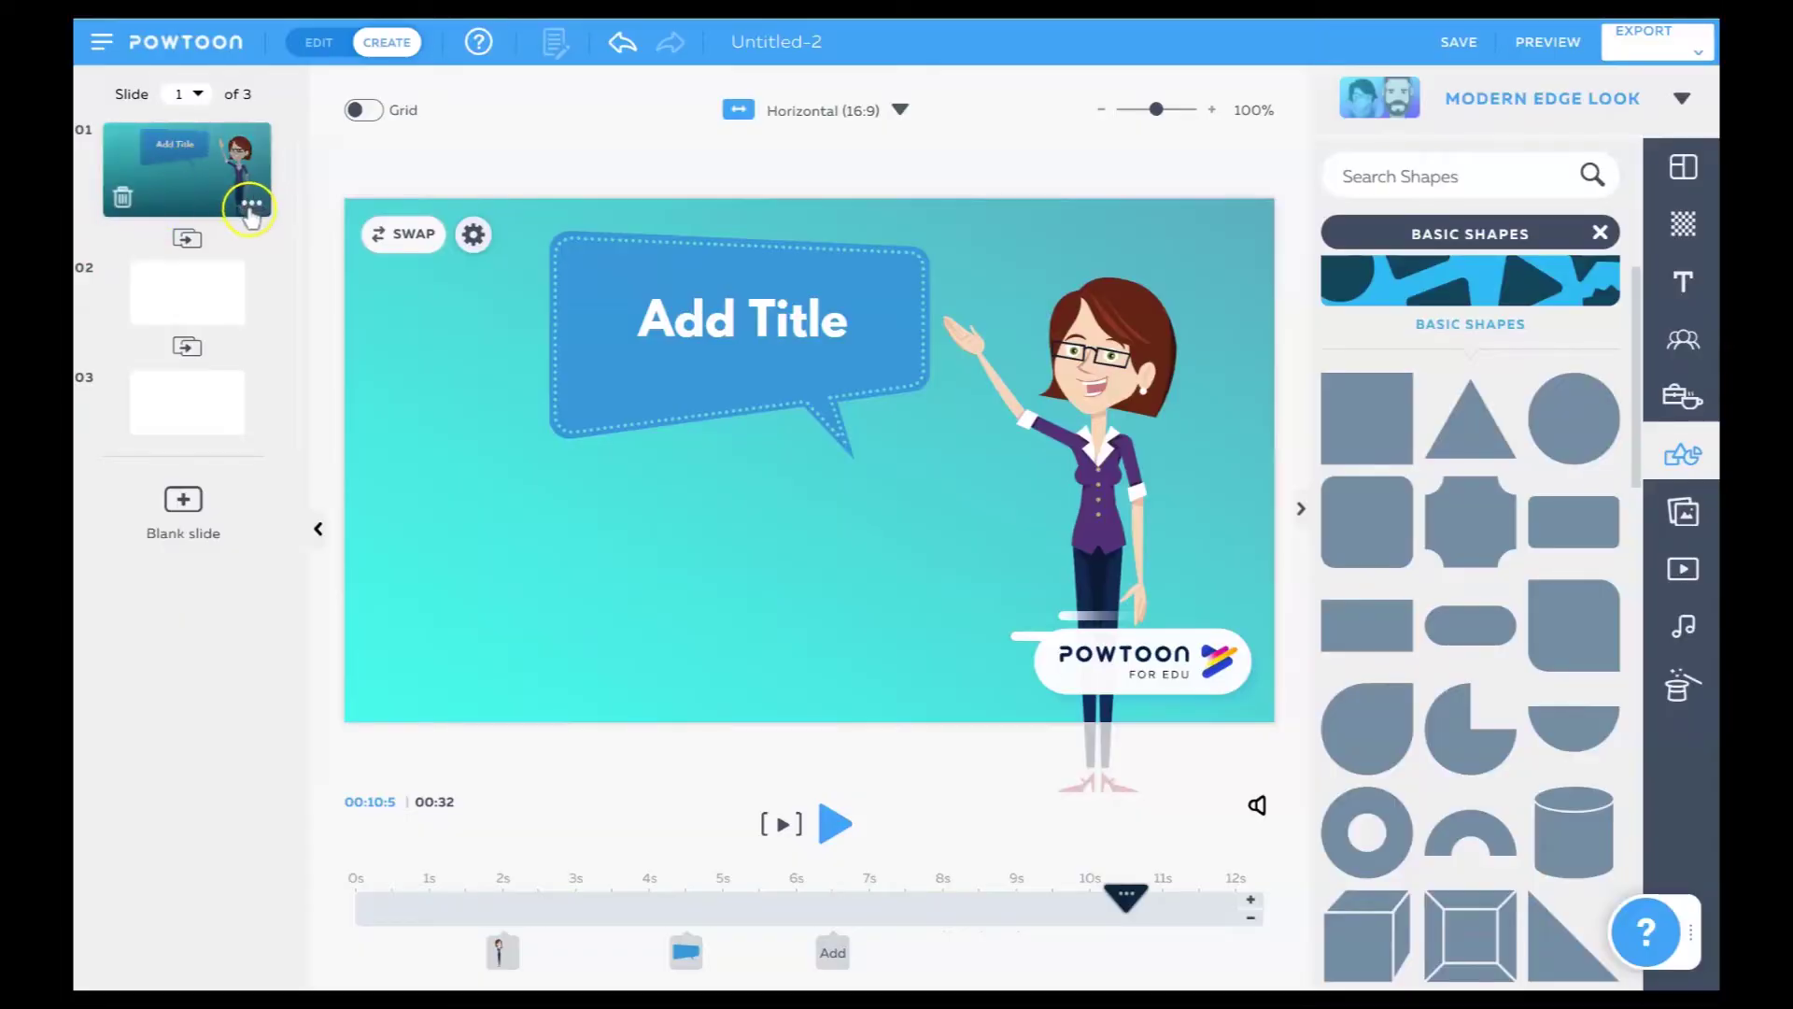
Extend slide 1 into a new second slide, select the carried-over woman and browse the basic shapes for a speech bubble.
left_click(252, 208)
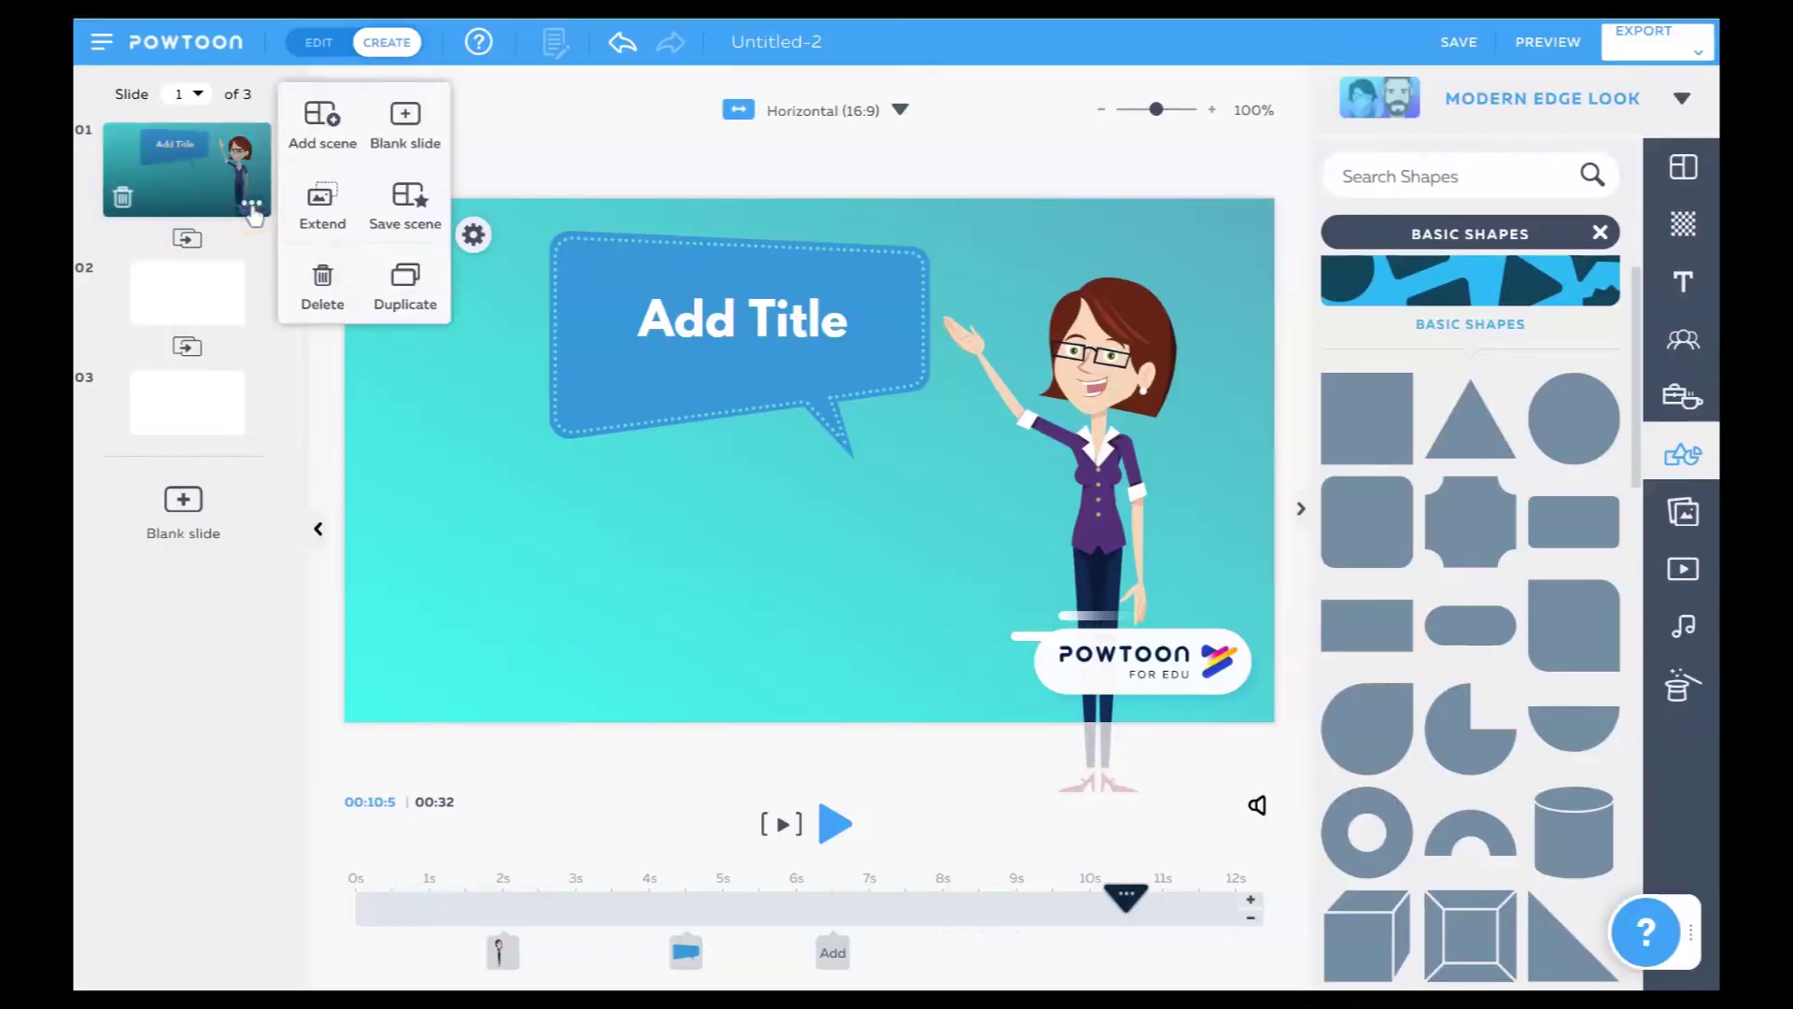
left_click(329, 205)
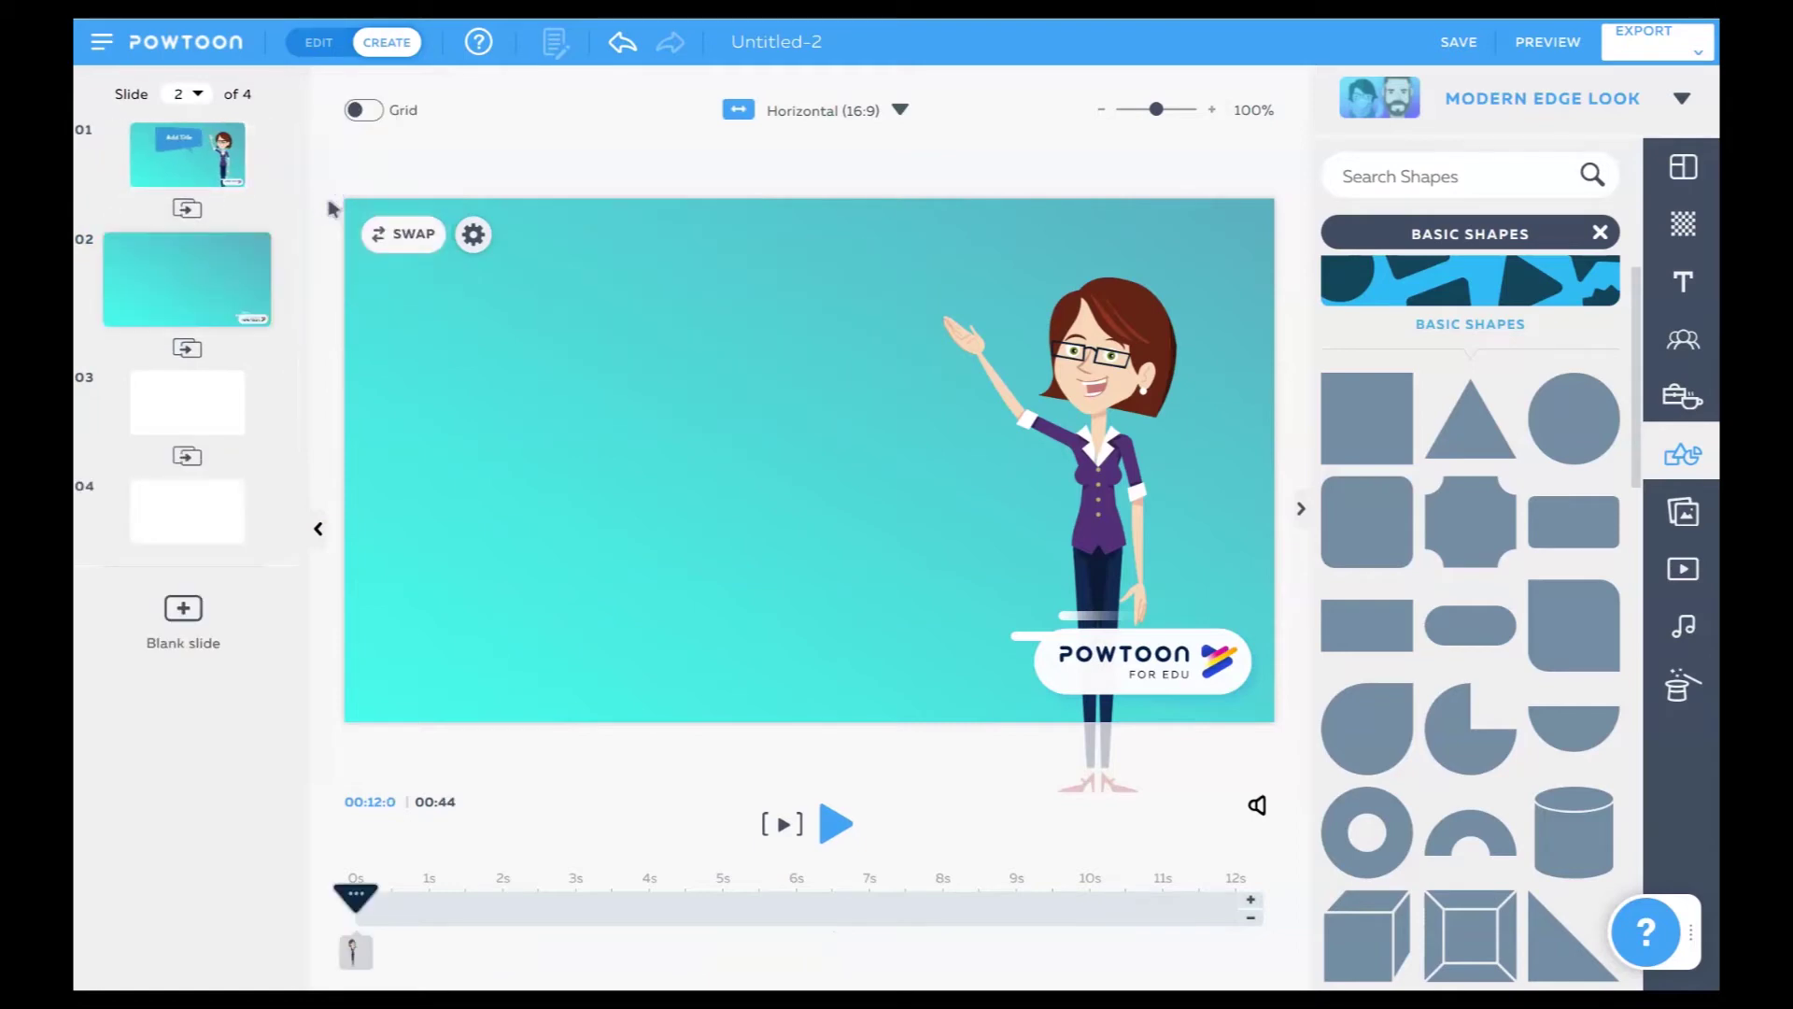
left_click(405, 920)
left_click(357, 949)
left_click_drag(396, 923, 1227, 905)
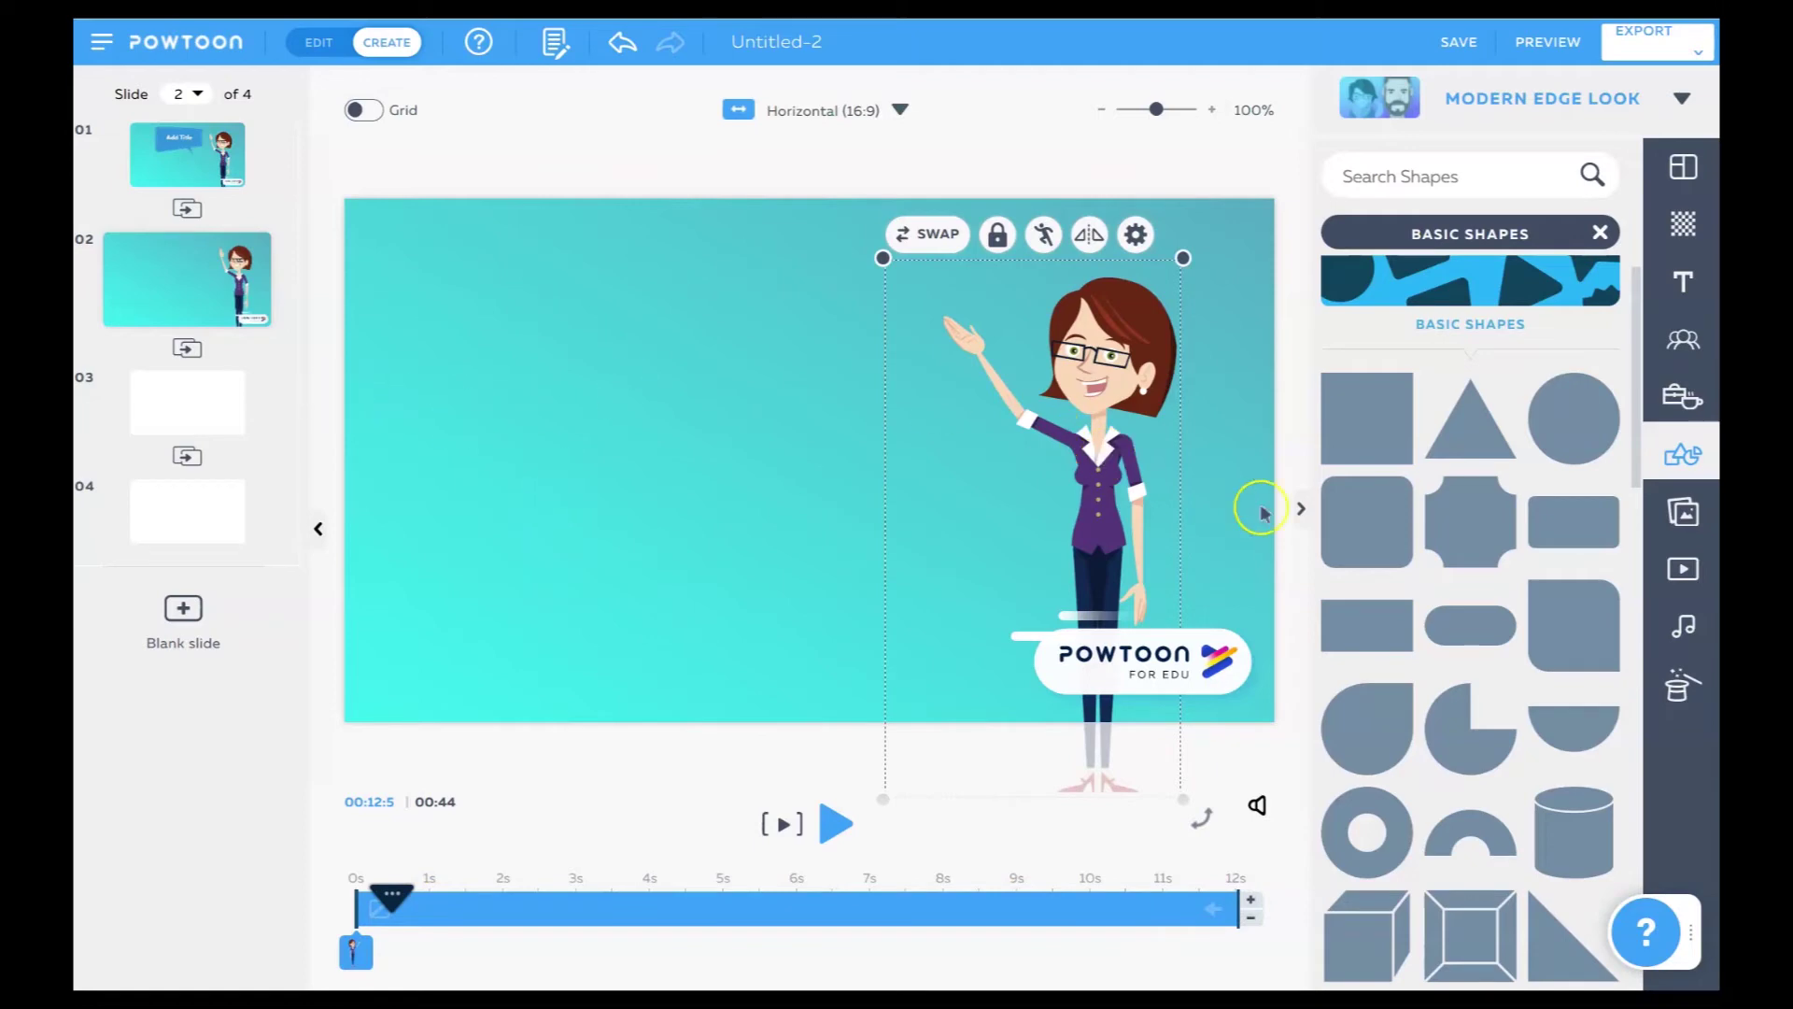
scroll(1504, 587, "down", 4)
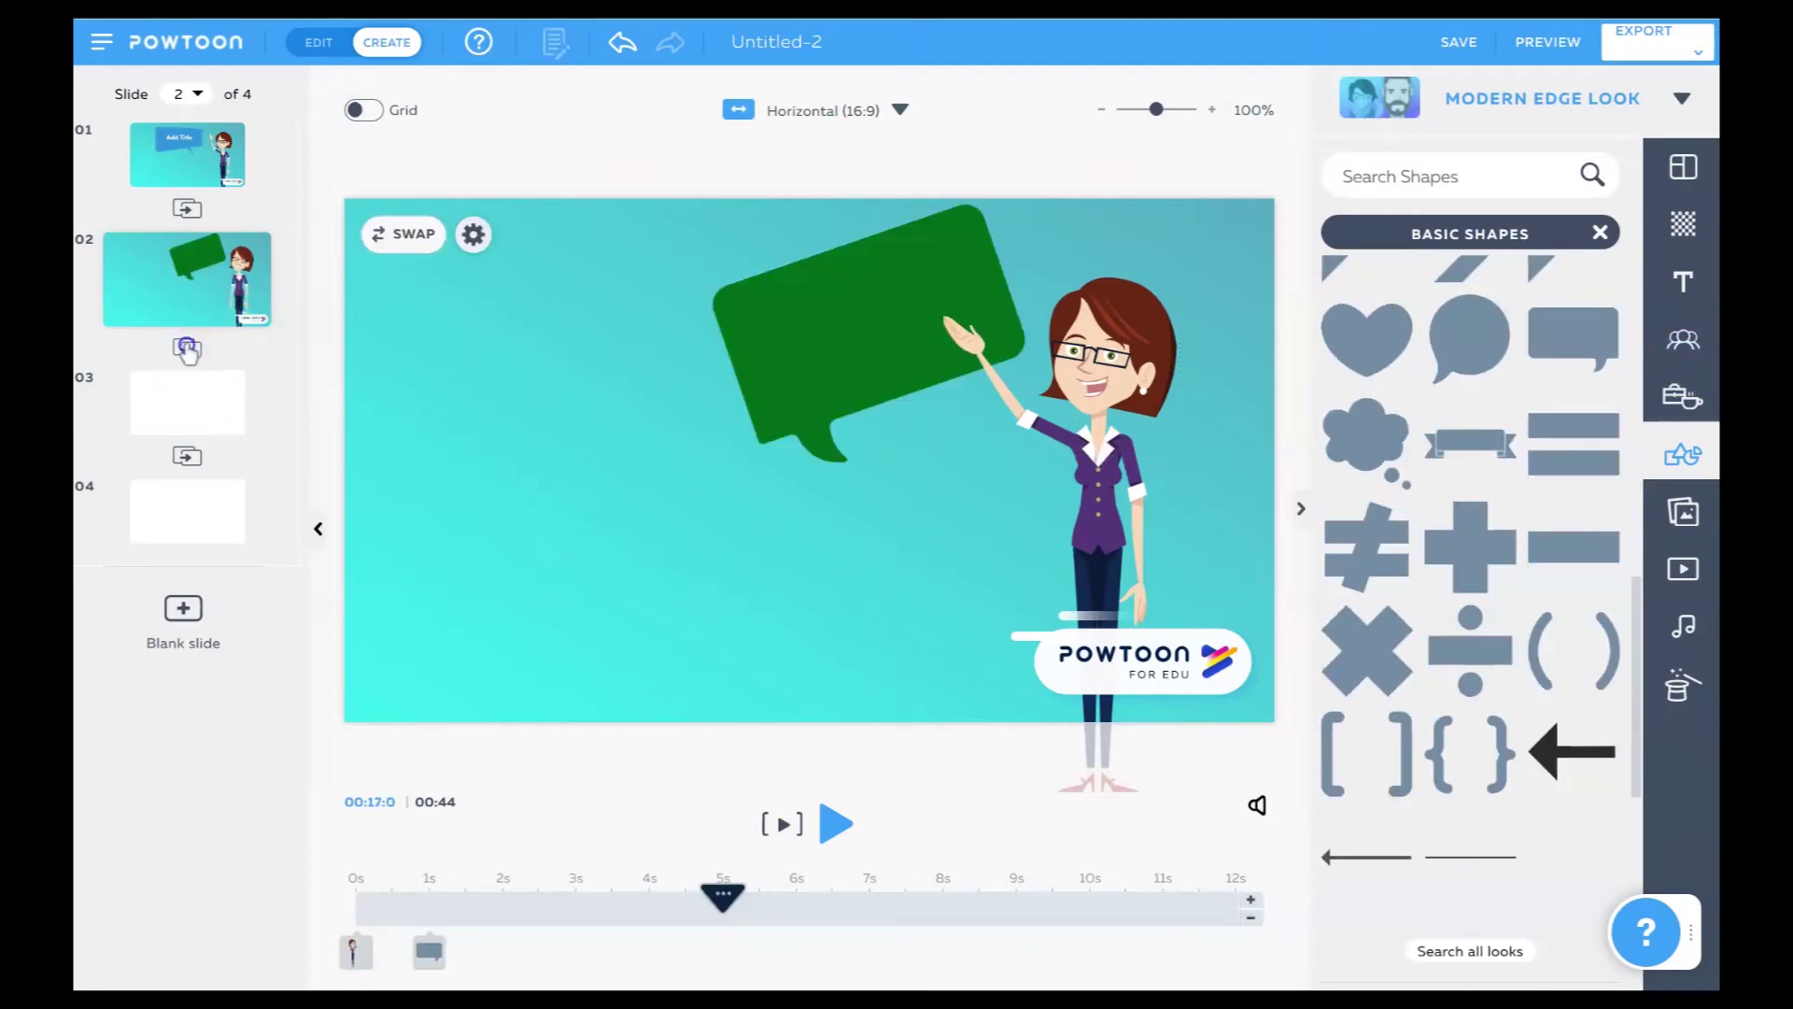
Set the transition between slides 2 and 3 to Swipe.
left_click(186, 350)
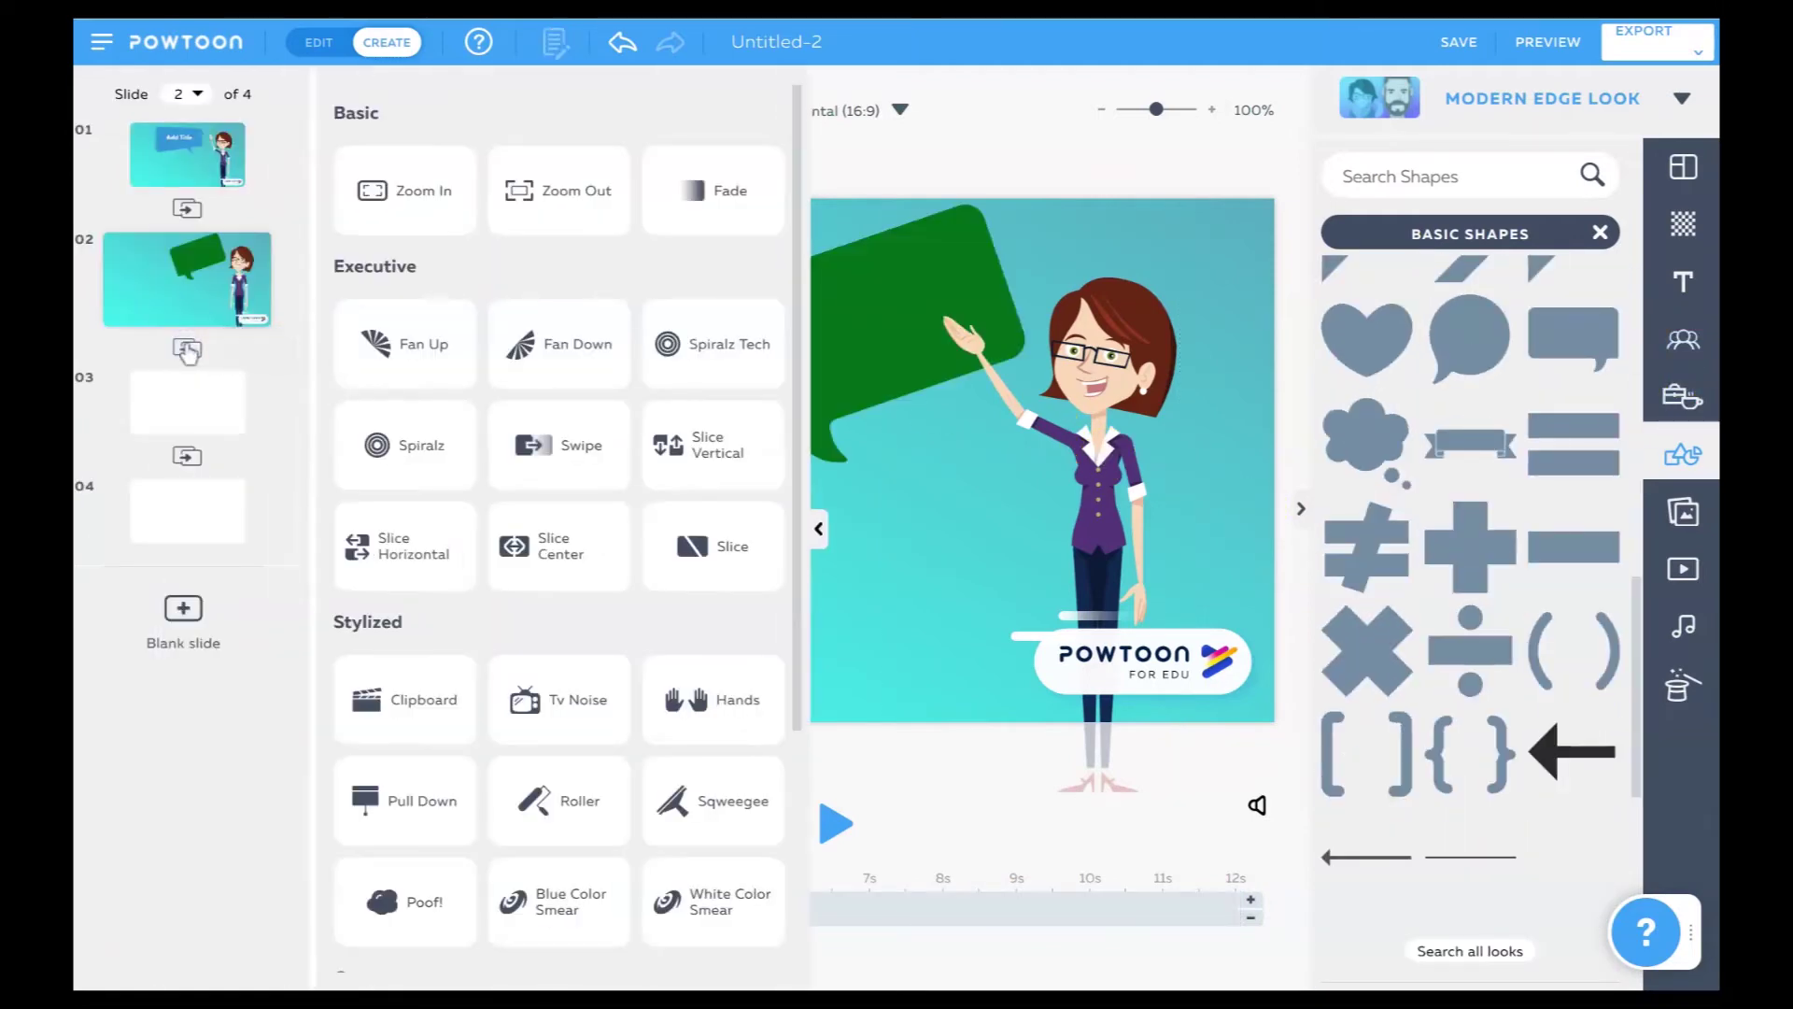
left_click(425, 200)
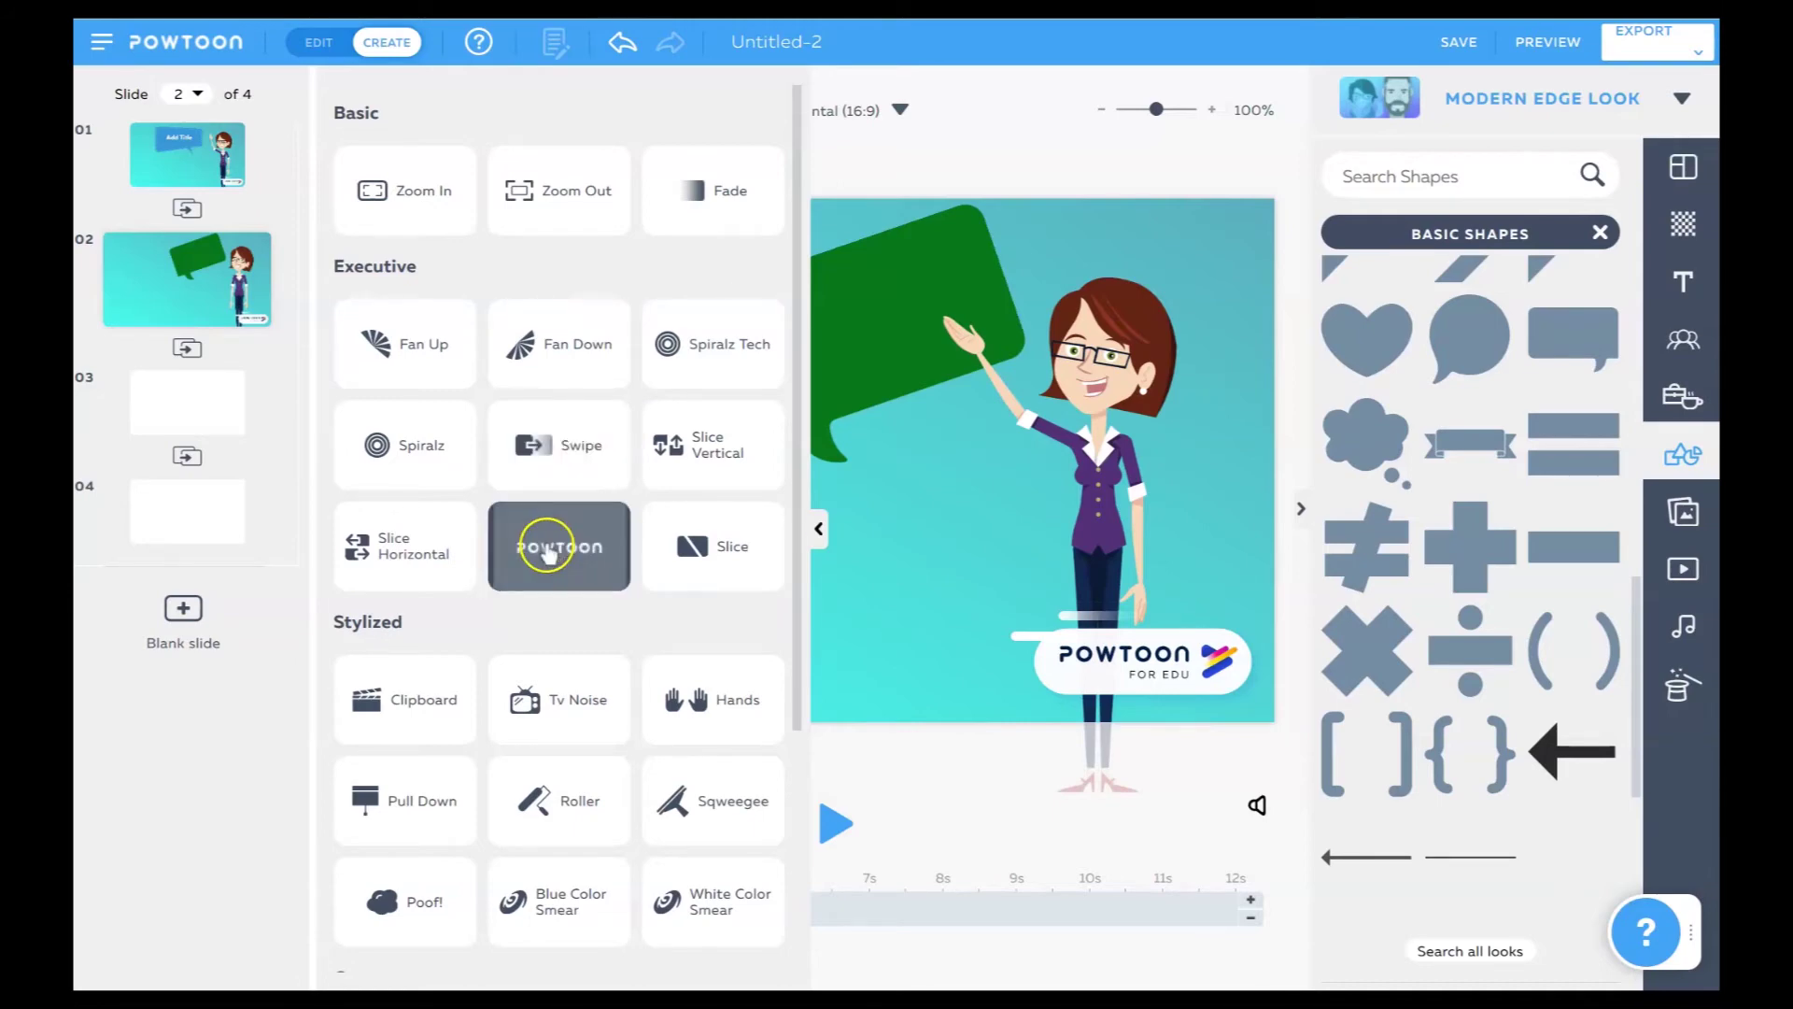
left_click(559, 446)
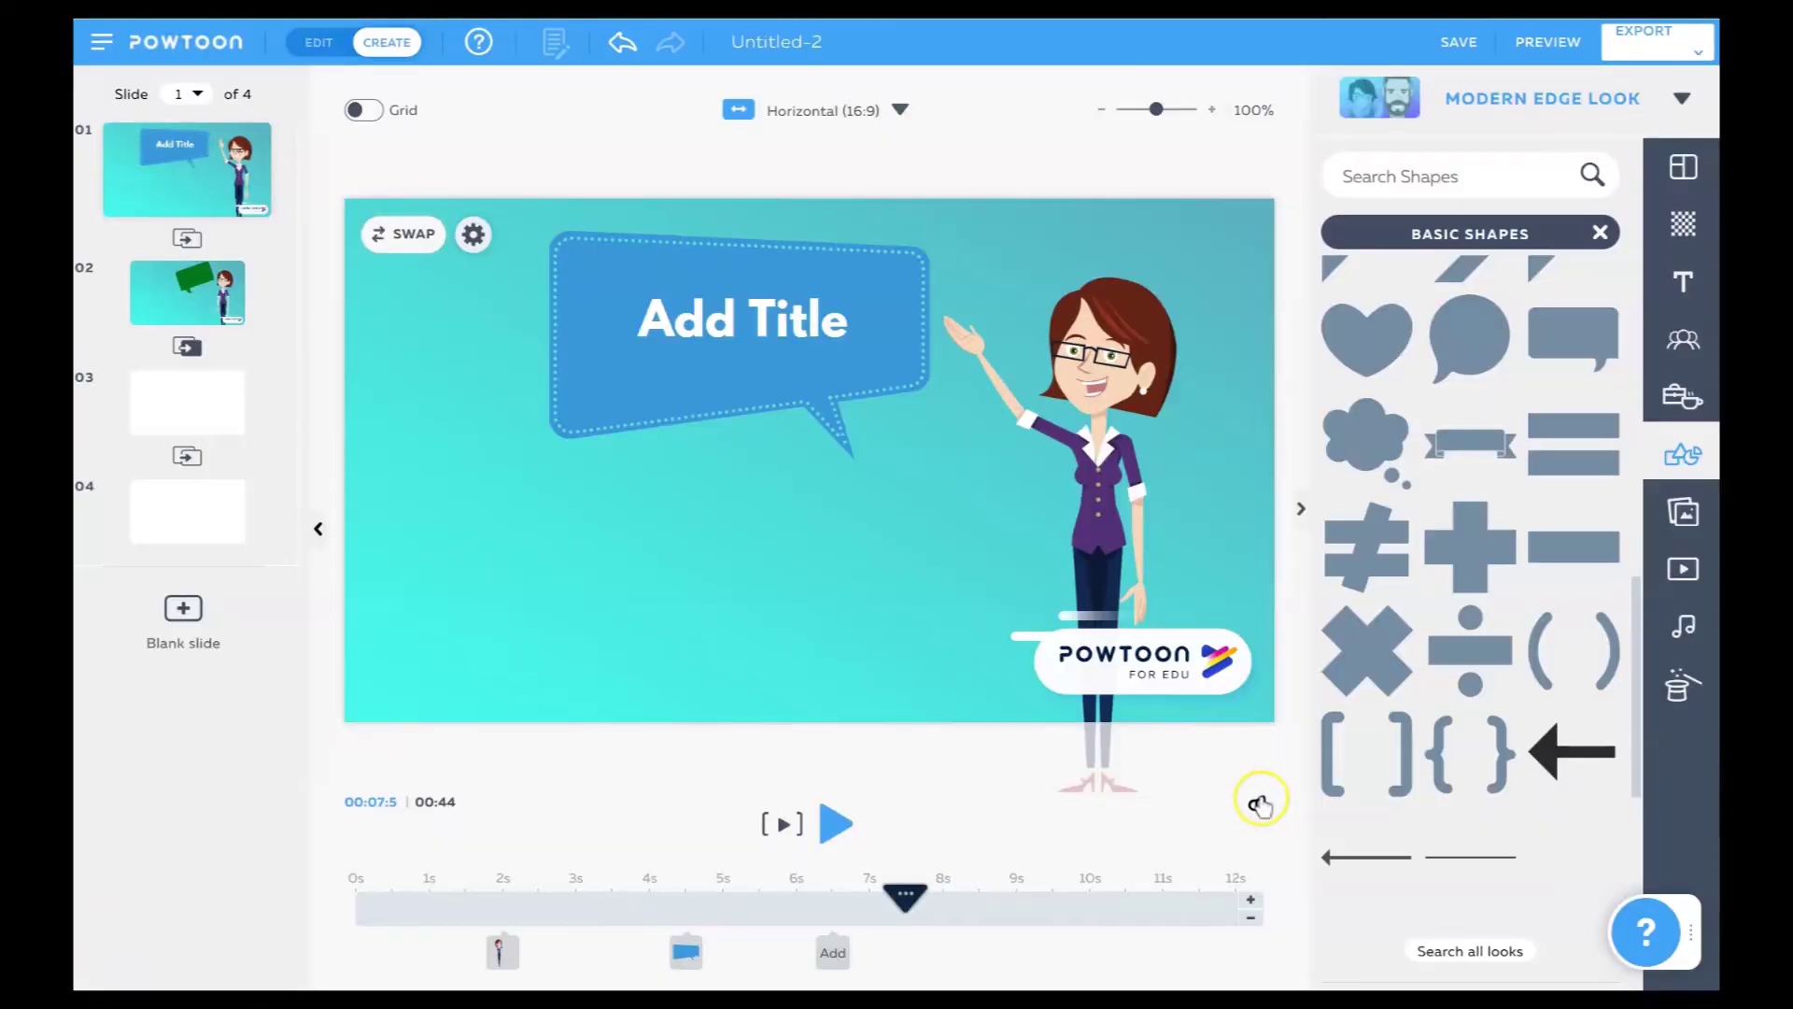
Add the free soundtrack Keep In Shape as background music for the entire Powtoon.
left_click(1259, 802)
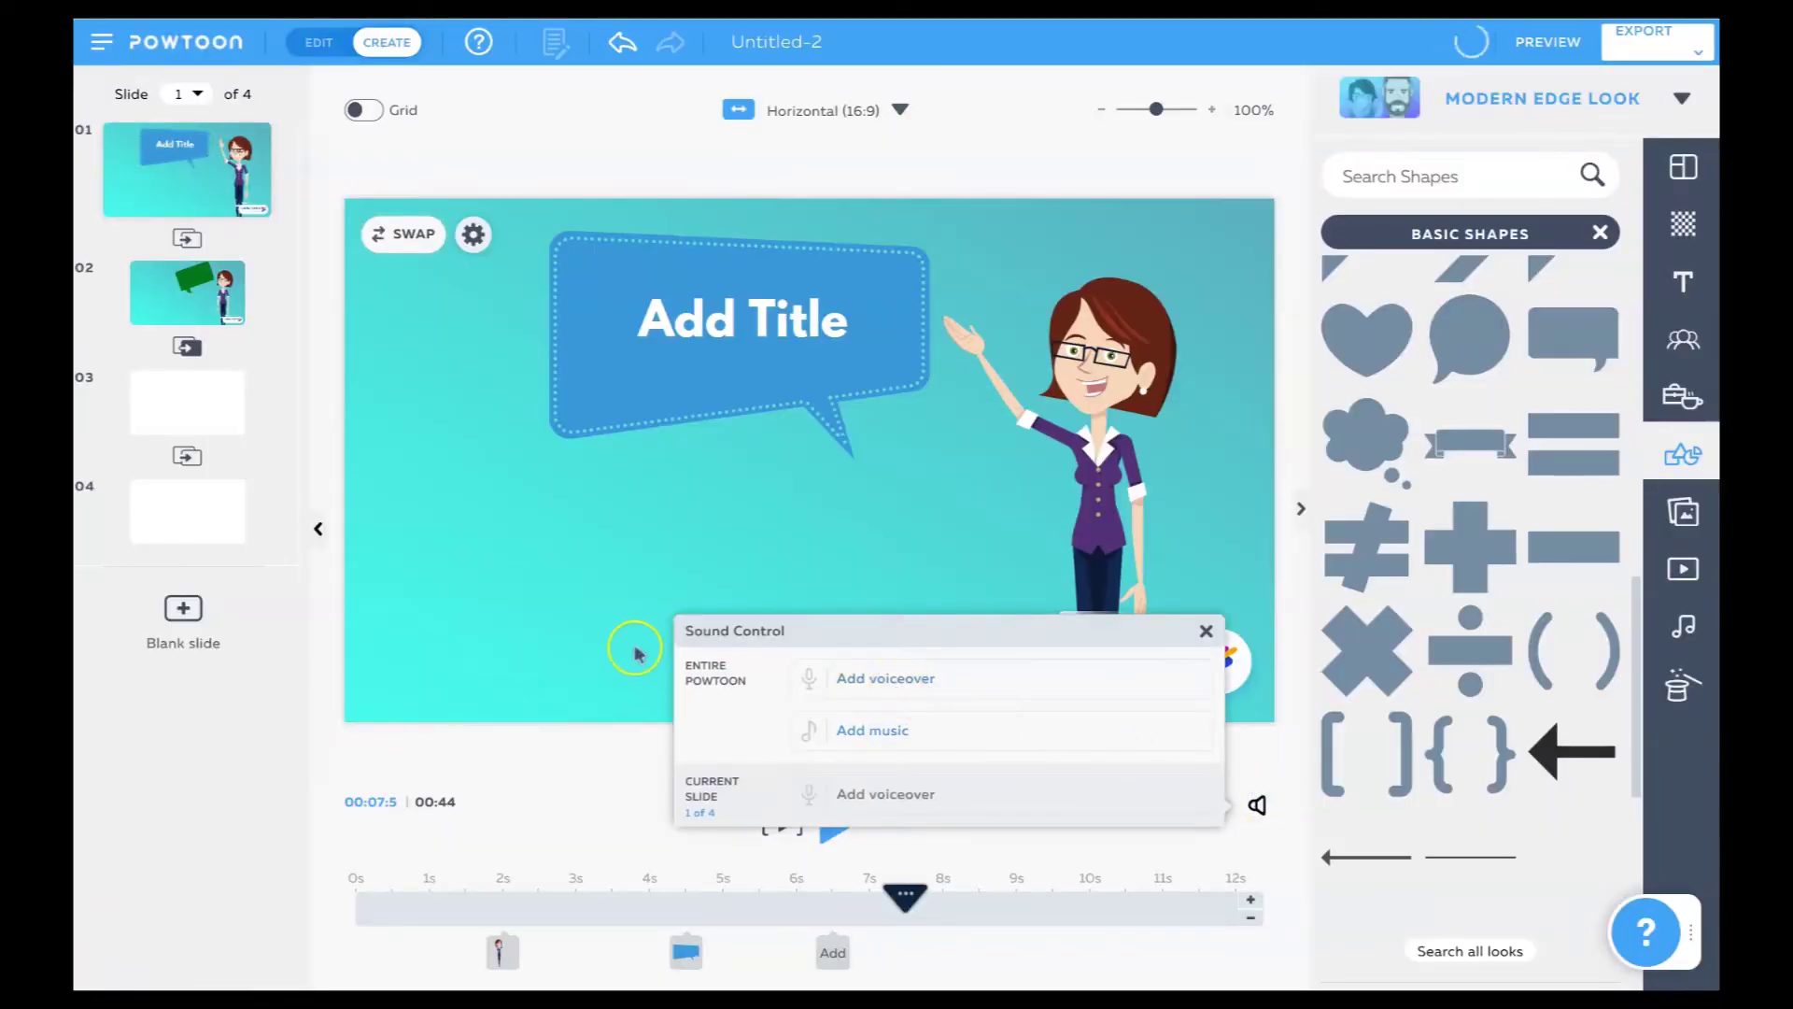
left_click(889, 731)
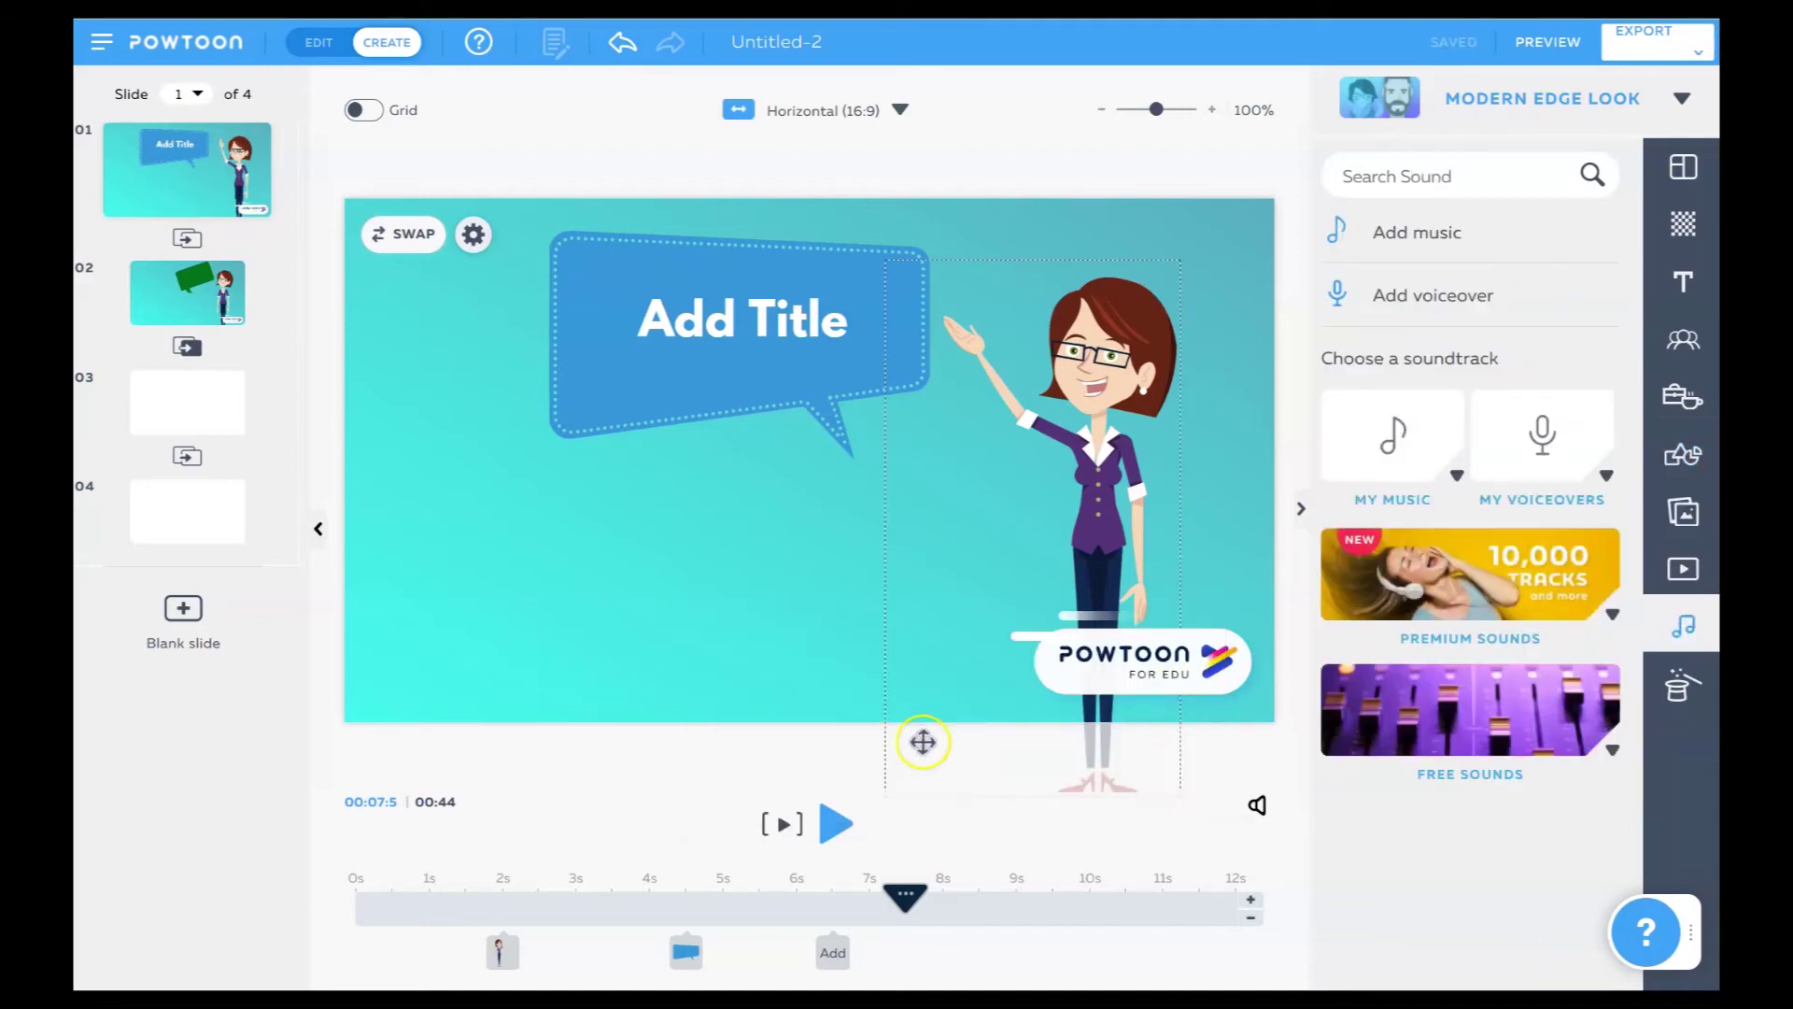
left_click(1492, 776)
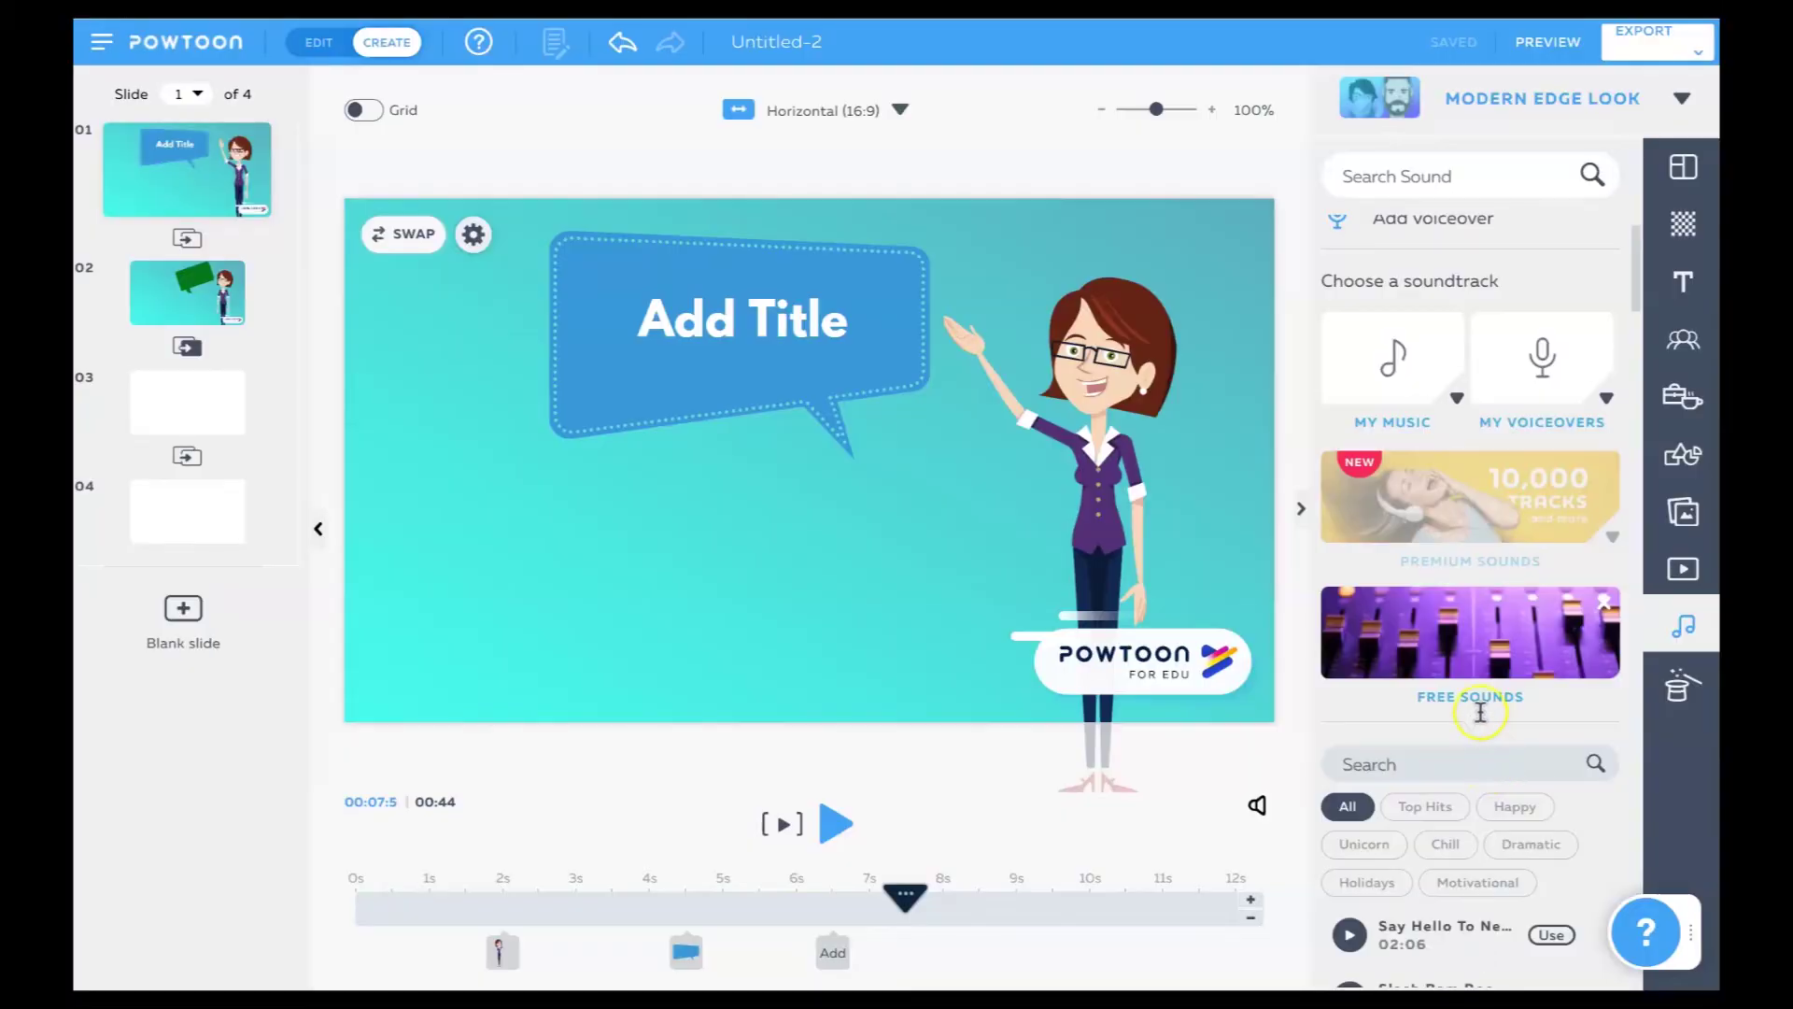
left_click(1480, 710)
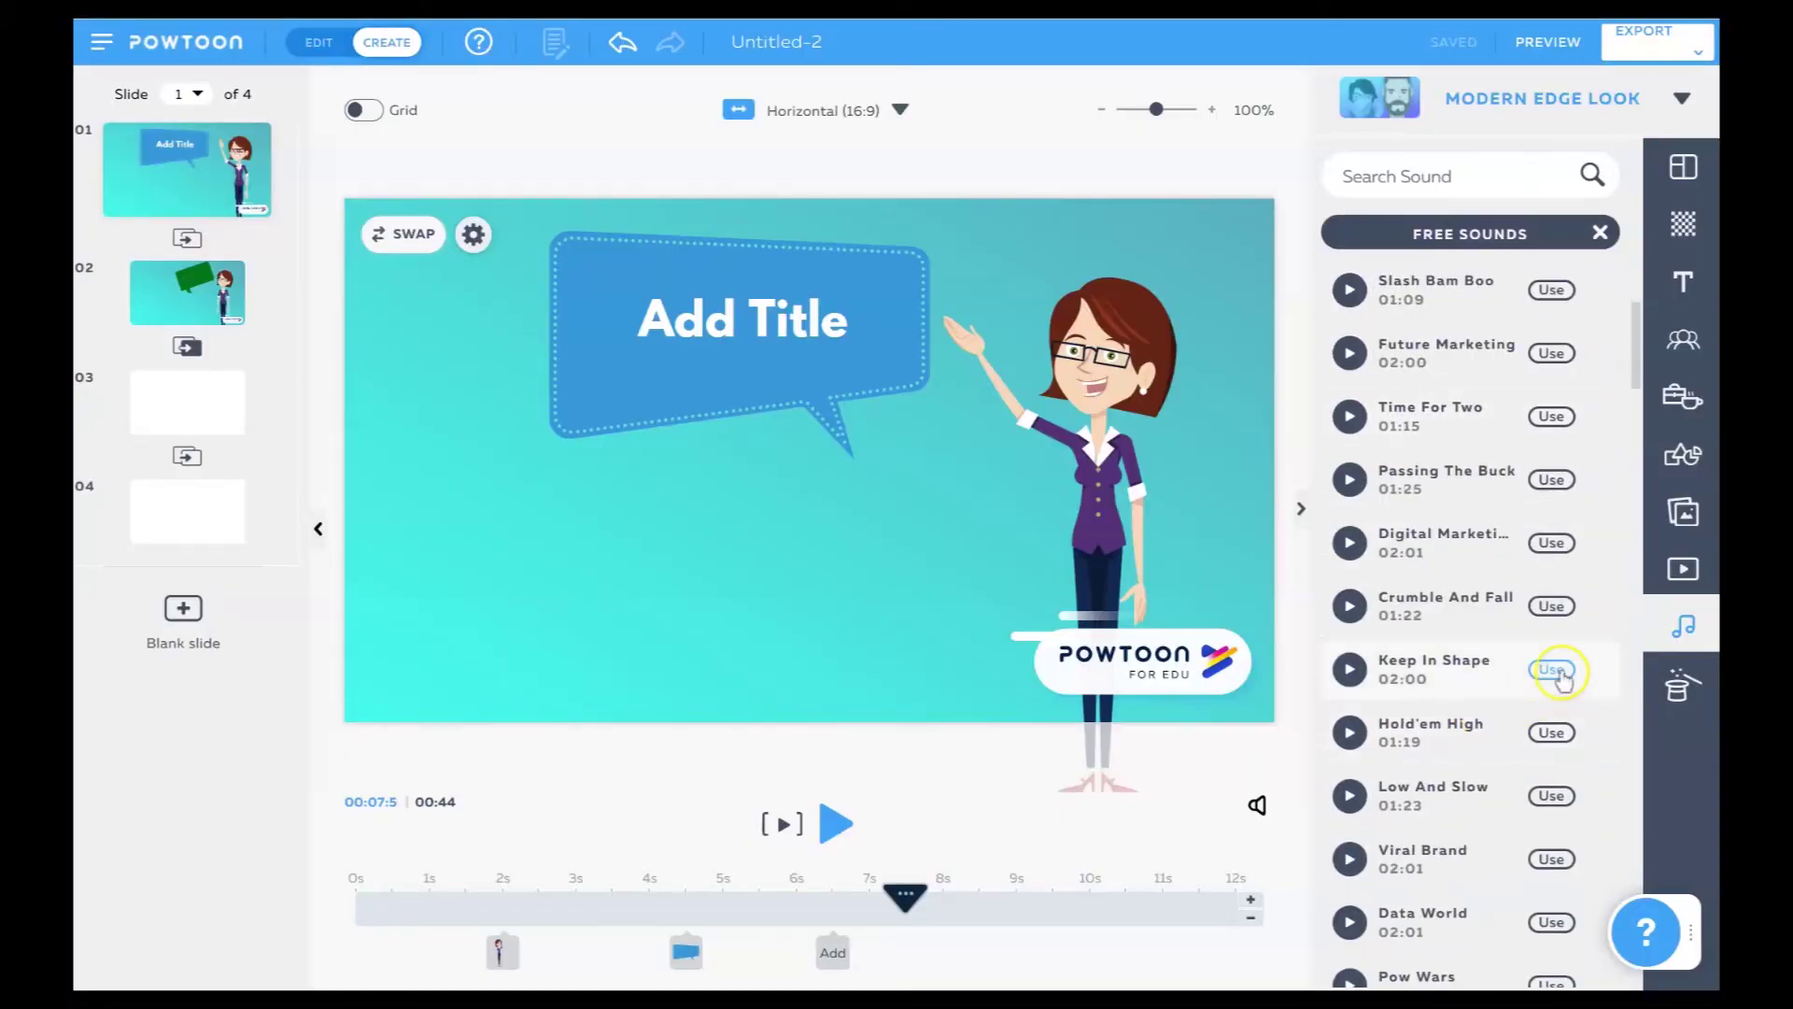
left_click(1551, 670)
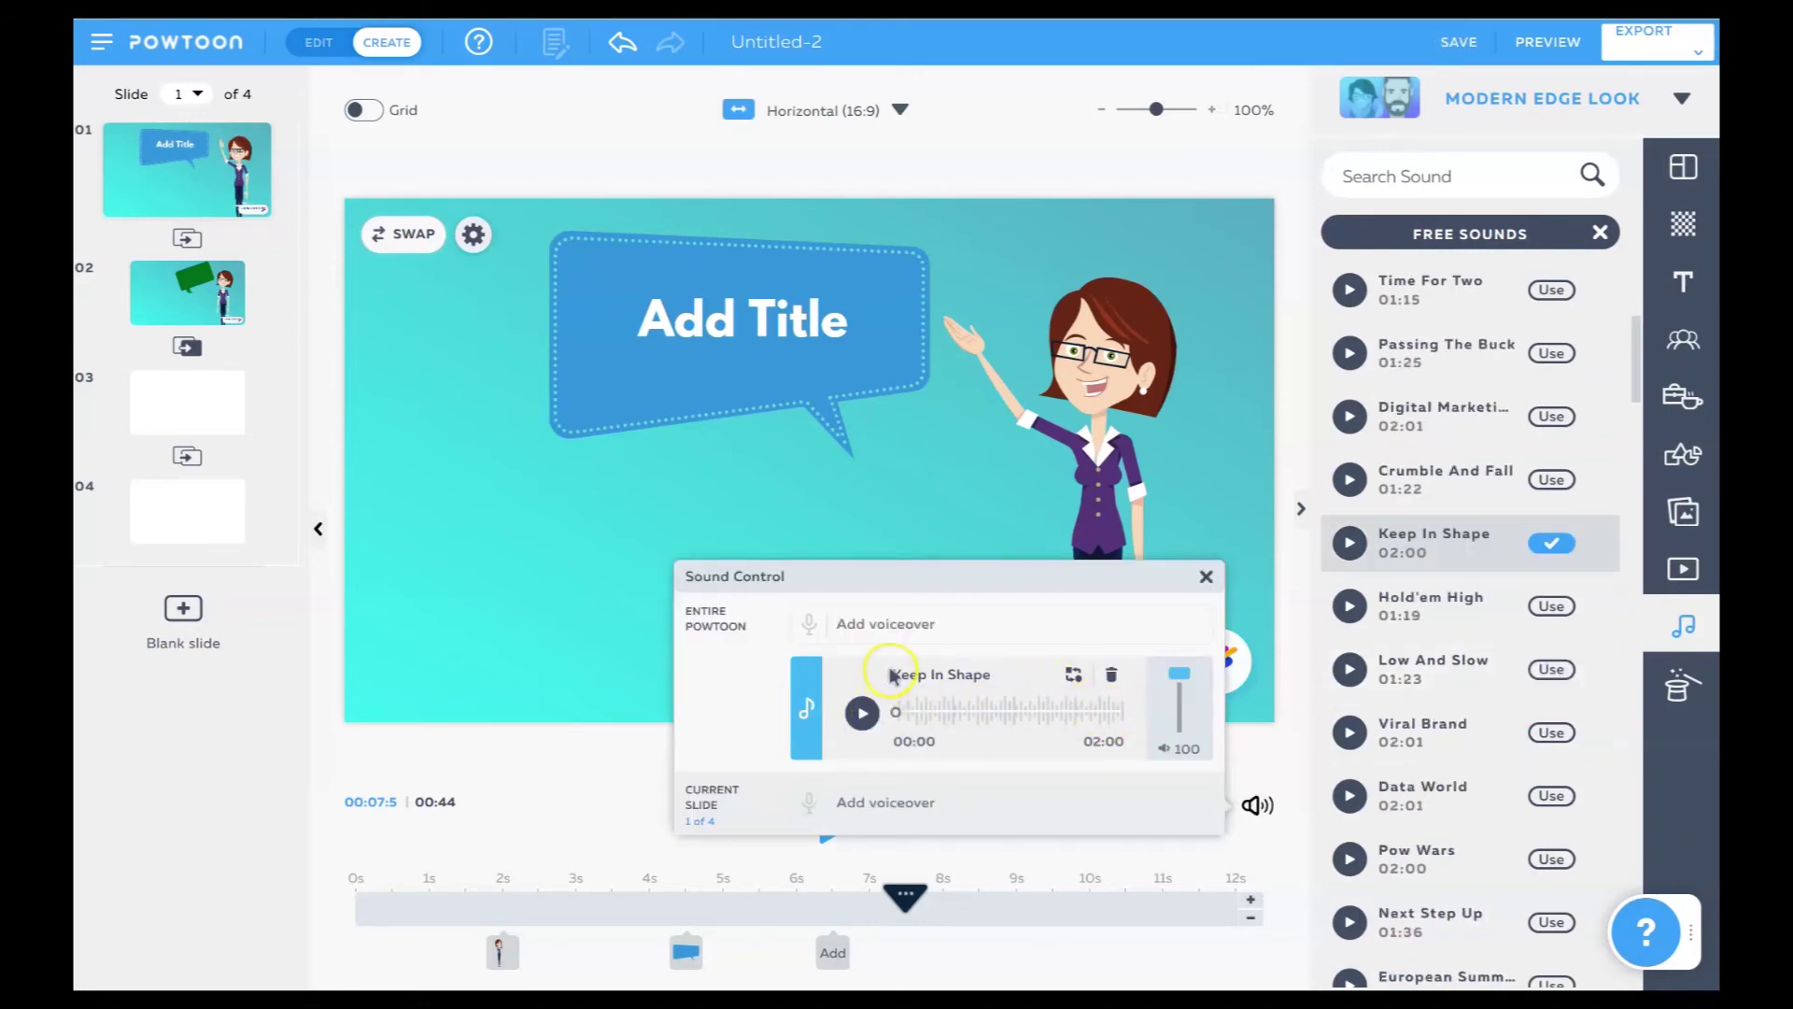
Open the voiceover recording option for the entire Powtoon.
left_click(808, 626)
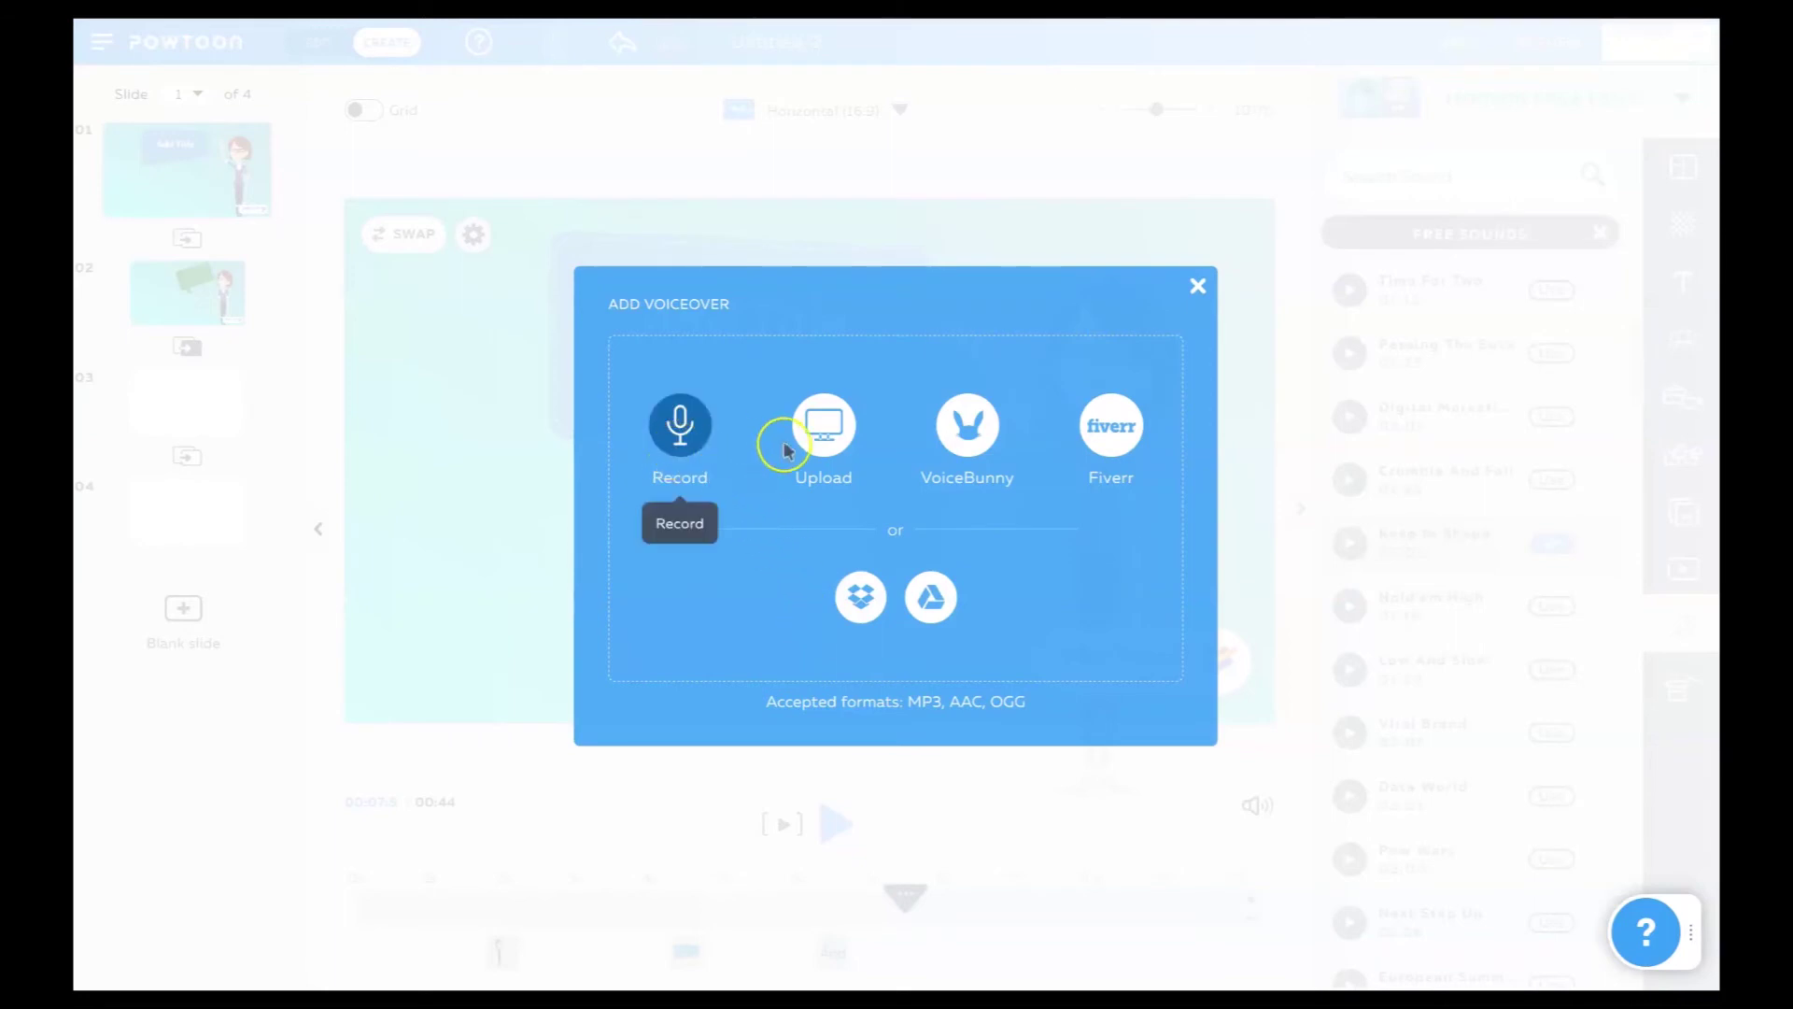
left_click(675, 427)
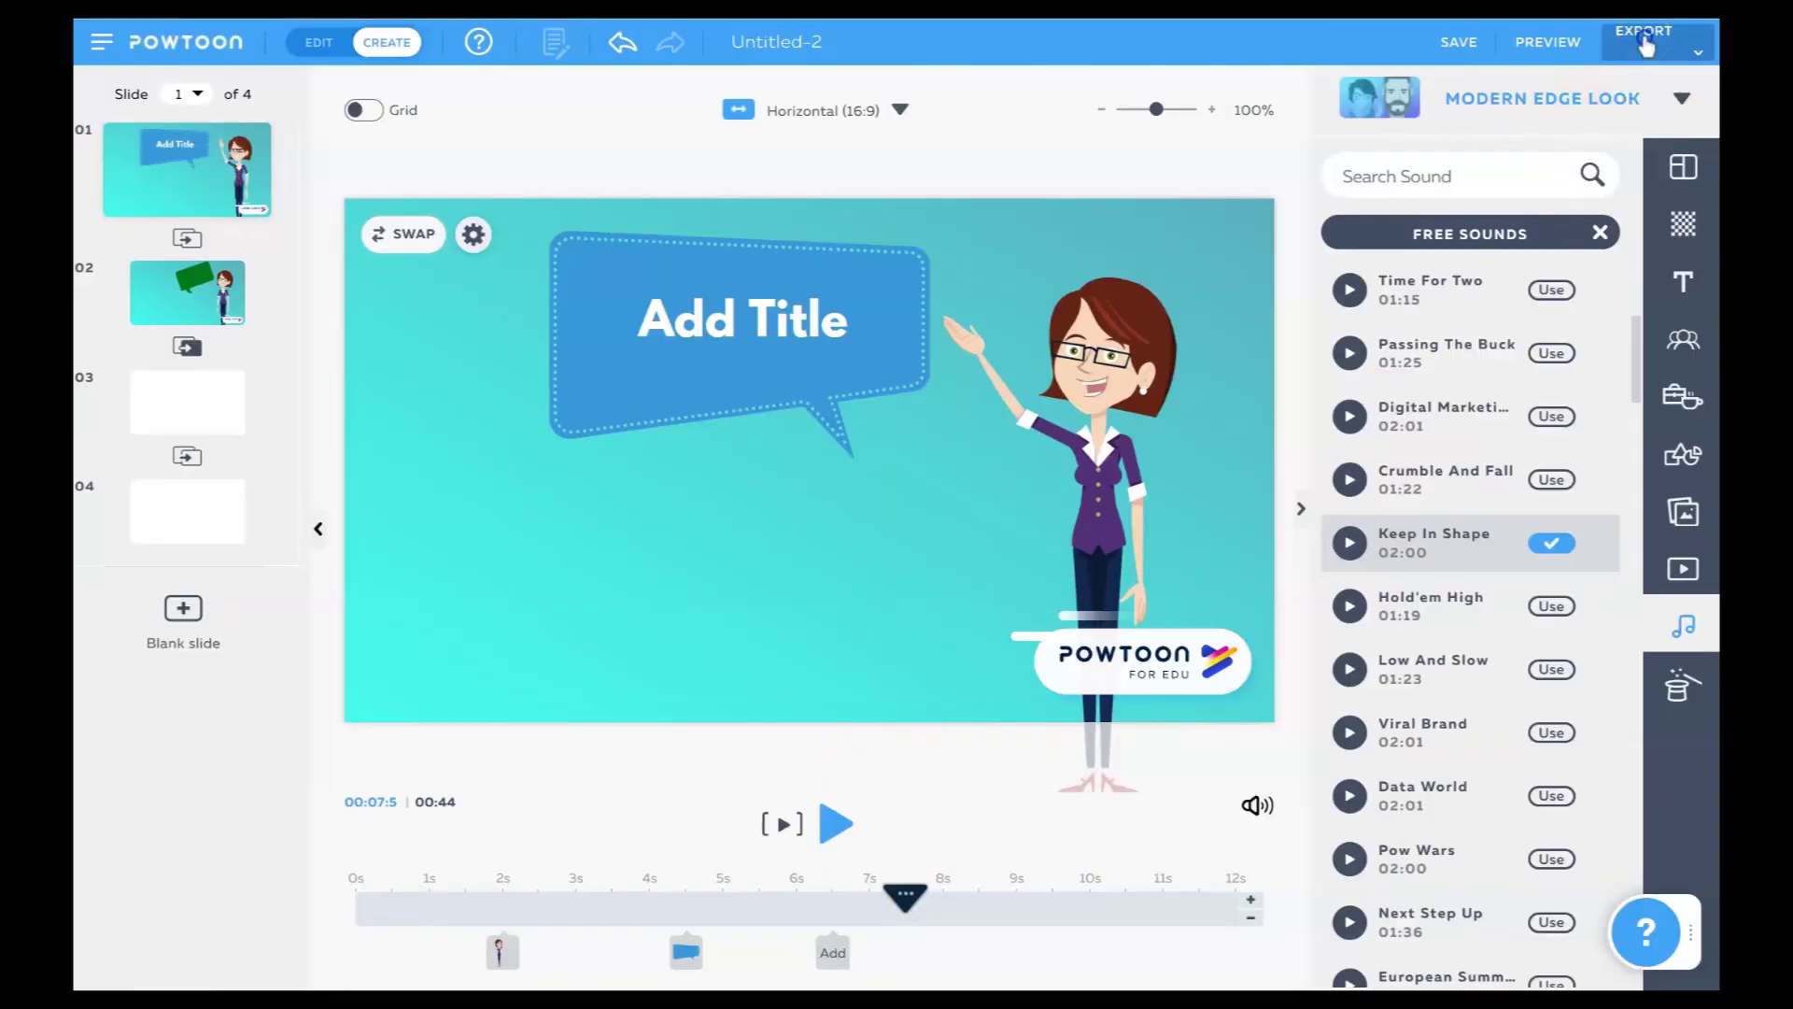
Start an MP4 video export with the category Education and proceed to the quality options.
left_click(1645, 42)
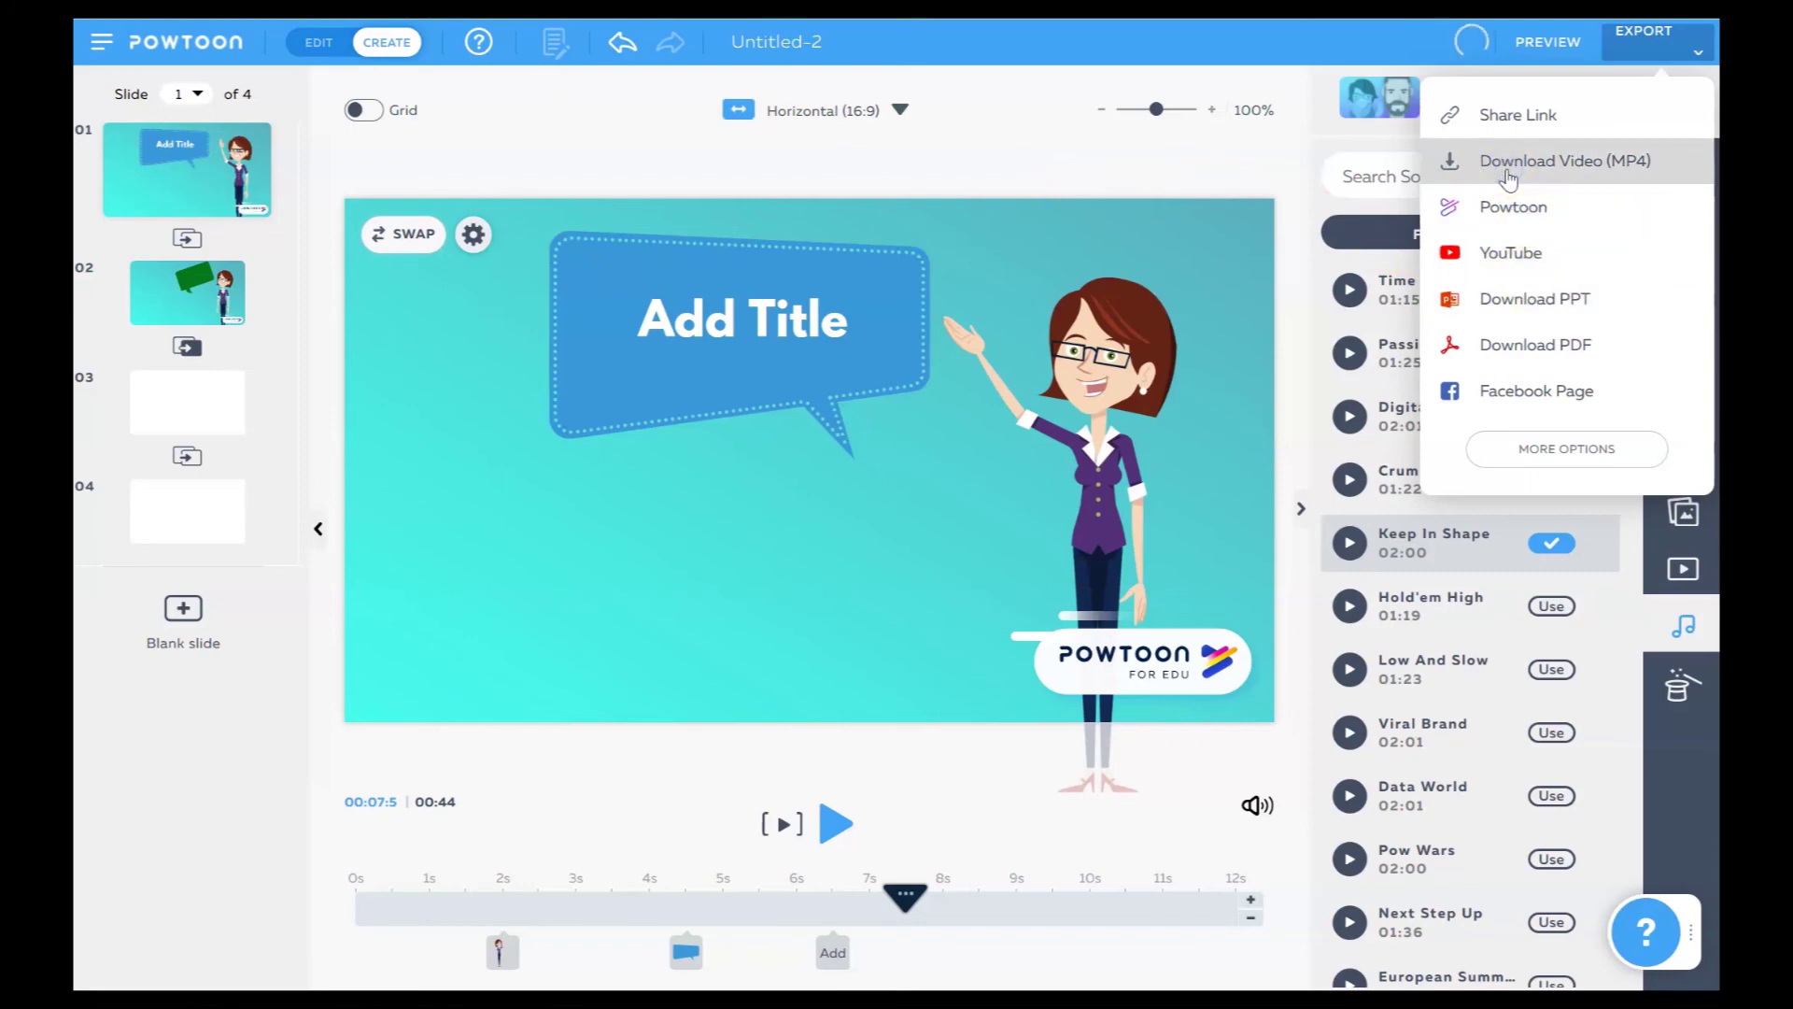
left_click(1509, 170)
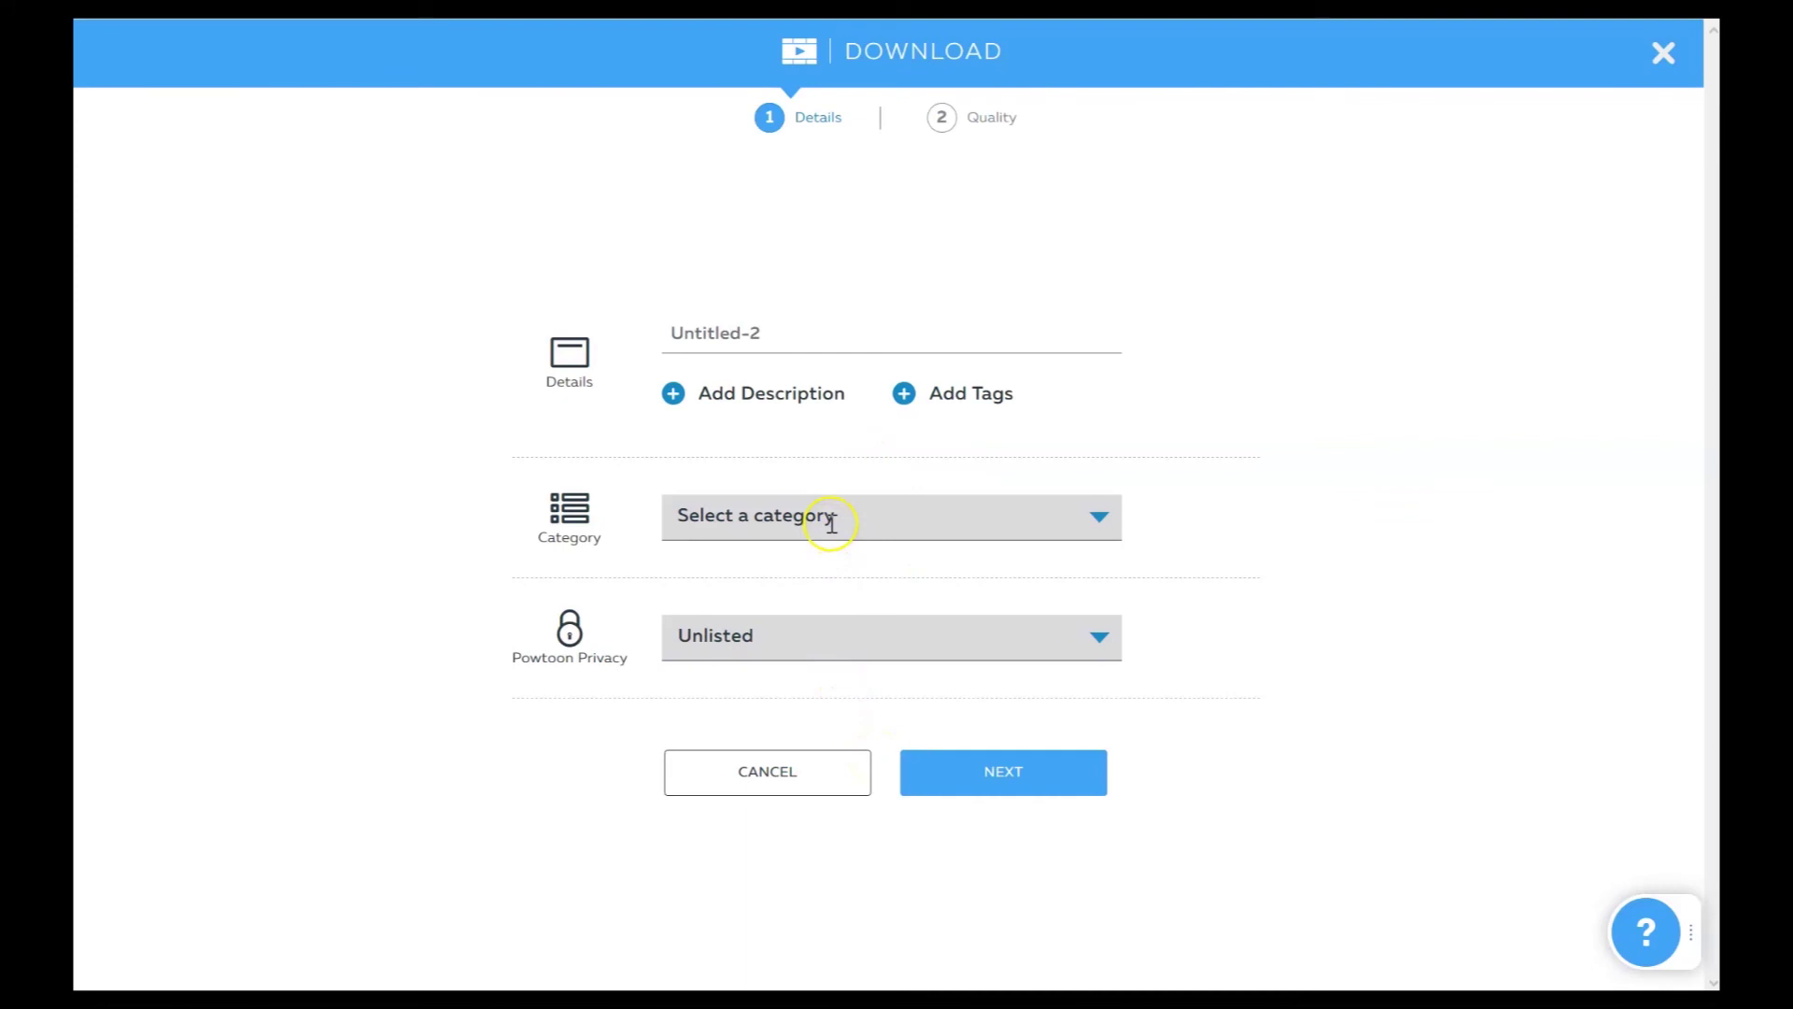
left_click(830, 525)
left_click(800, 496)
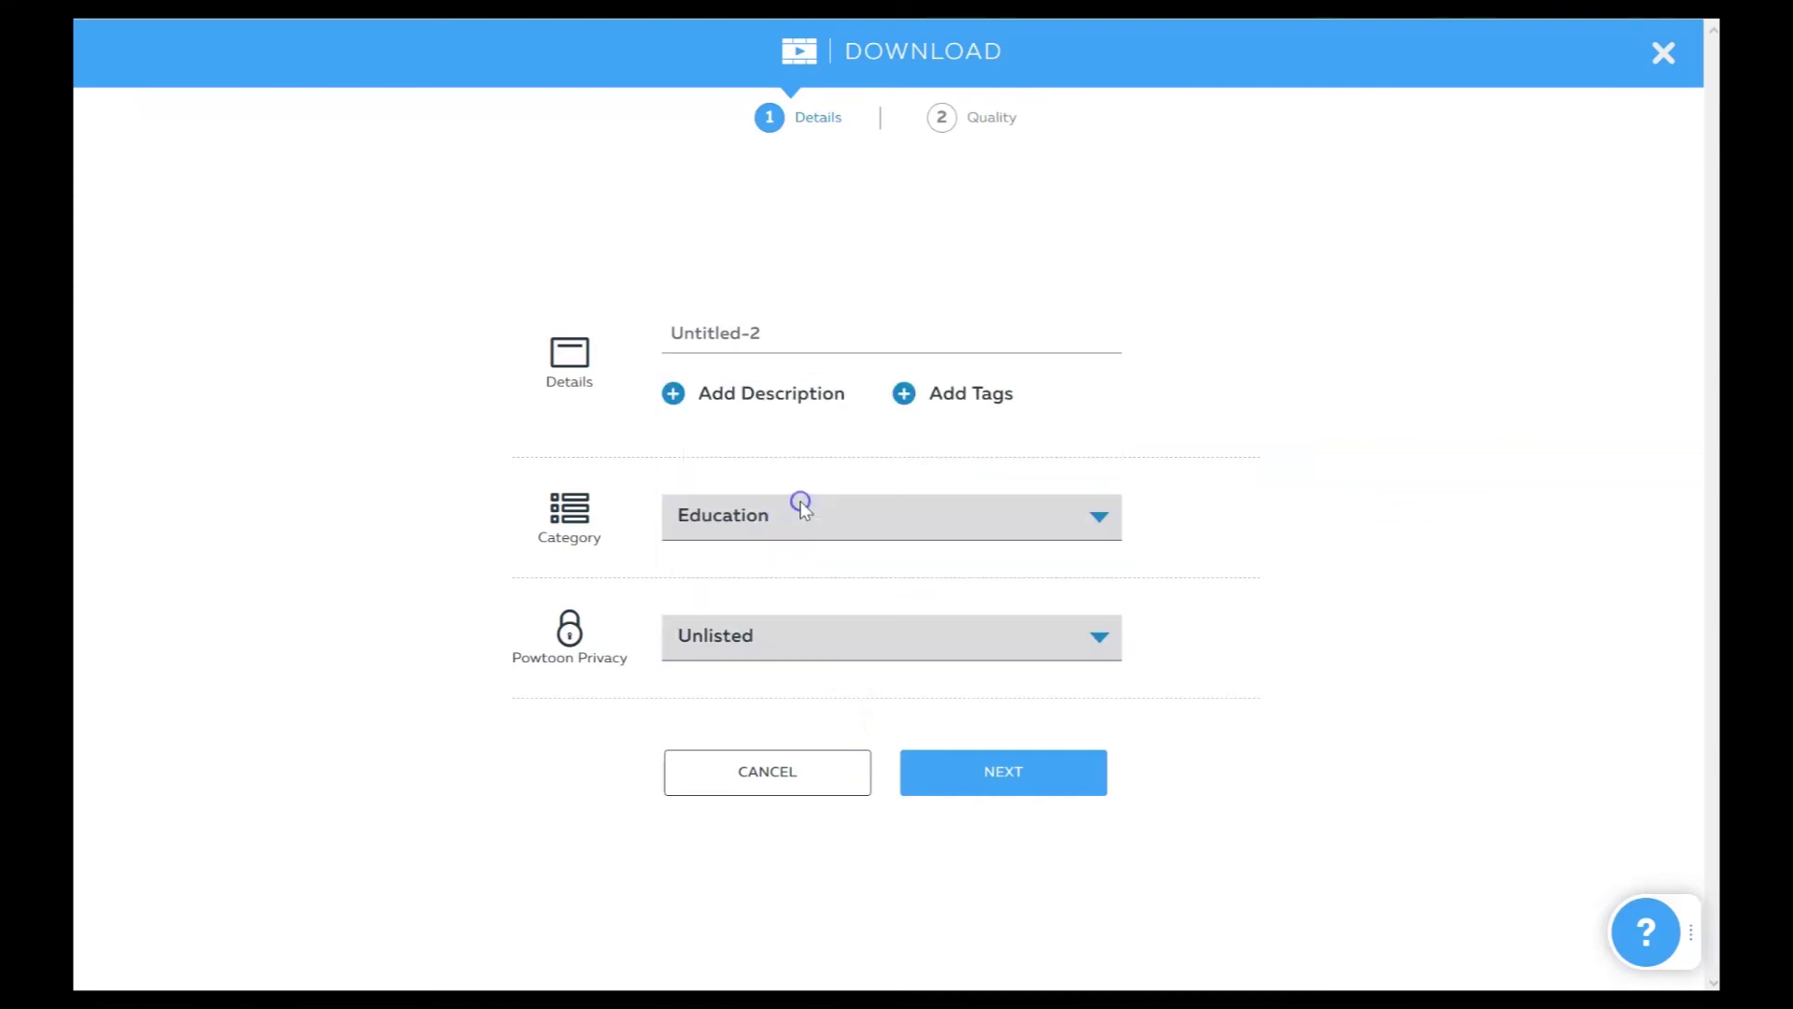
left_click(1000, 809)
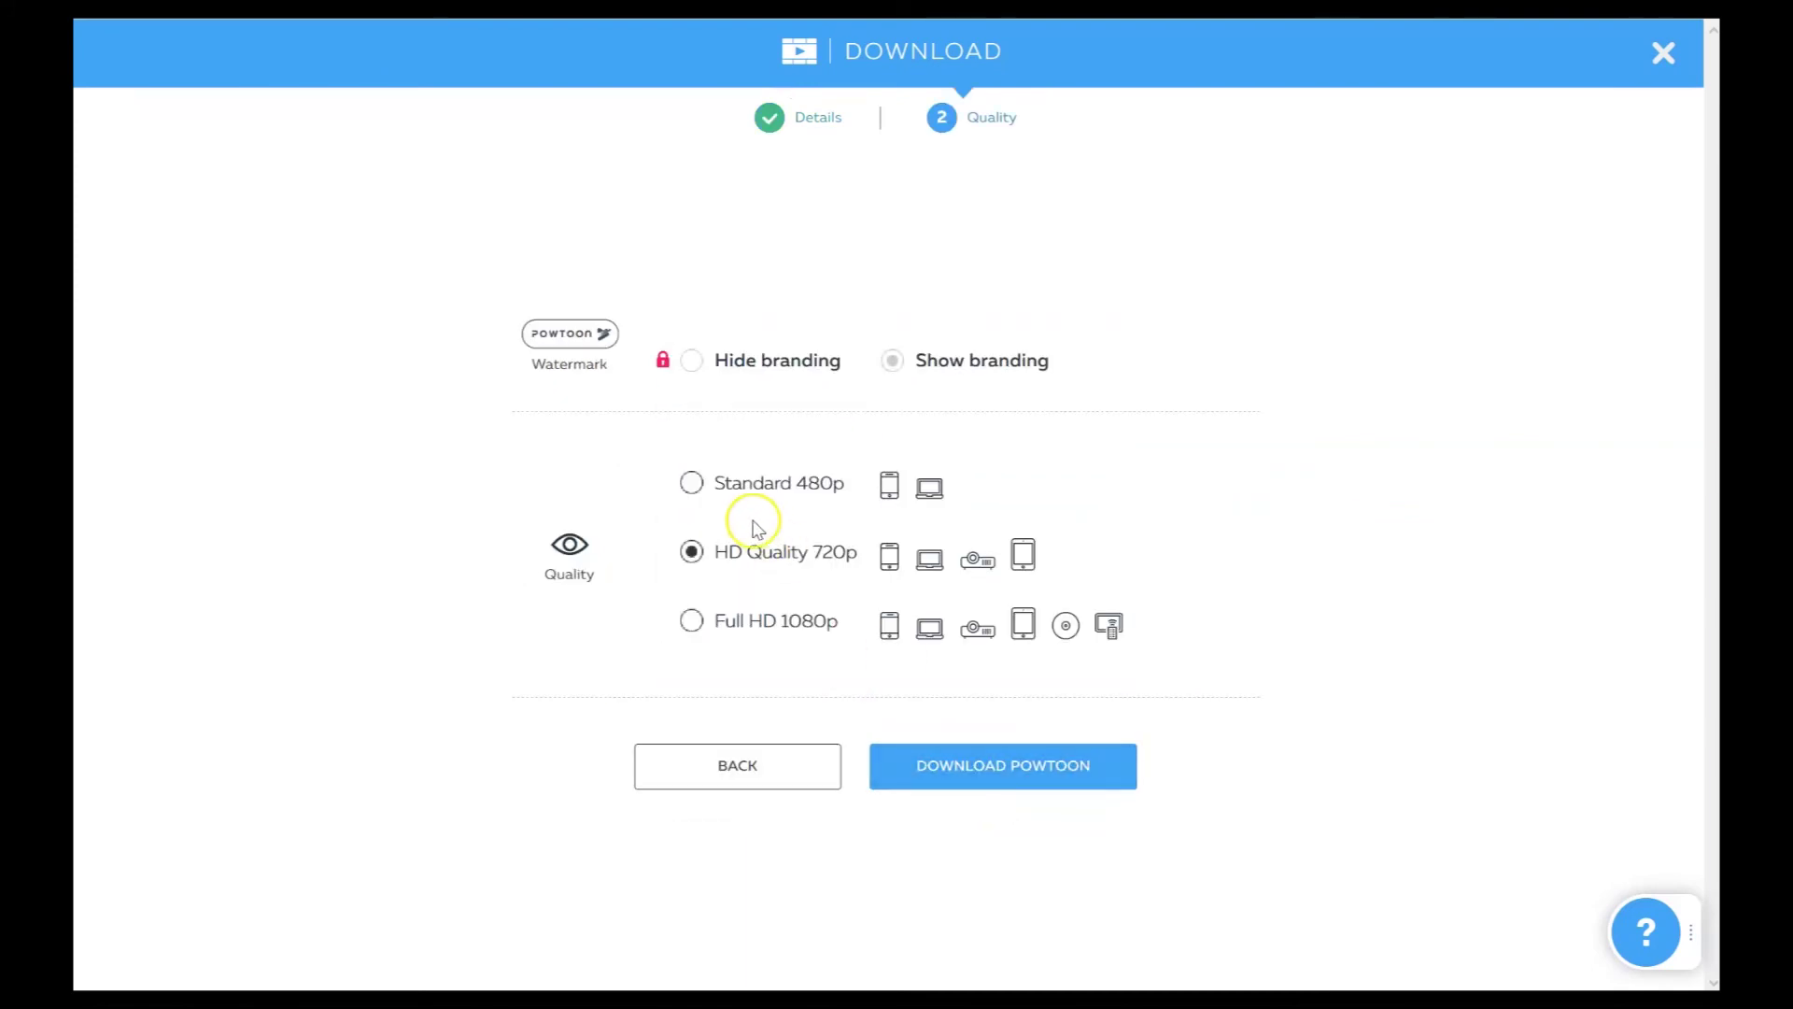